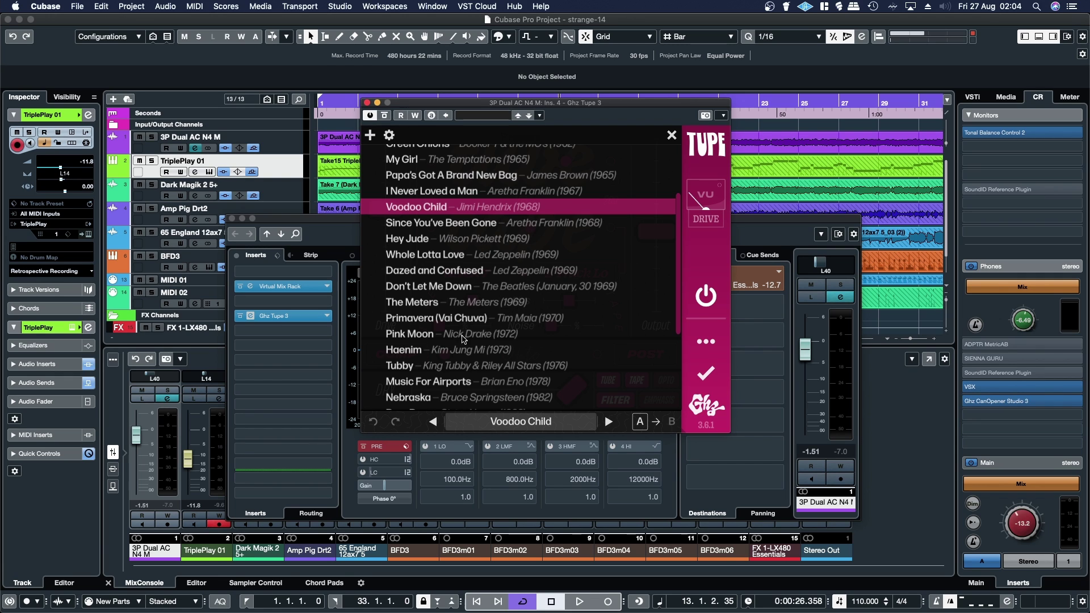
Look through the song-based presets in the Ghz Tupe 3 preset list, around Voodoo Child and through to 1612.
scroll(432, 318, down, 3)
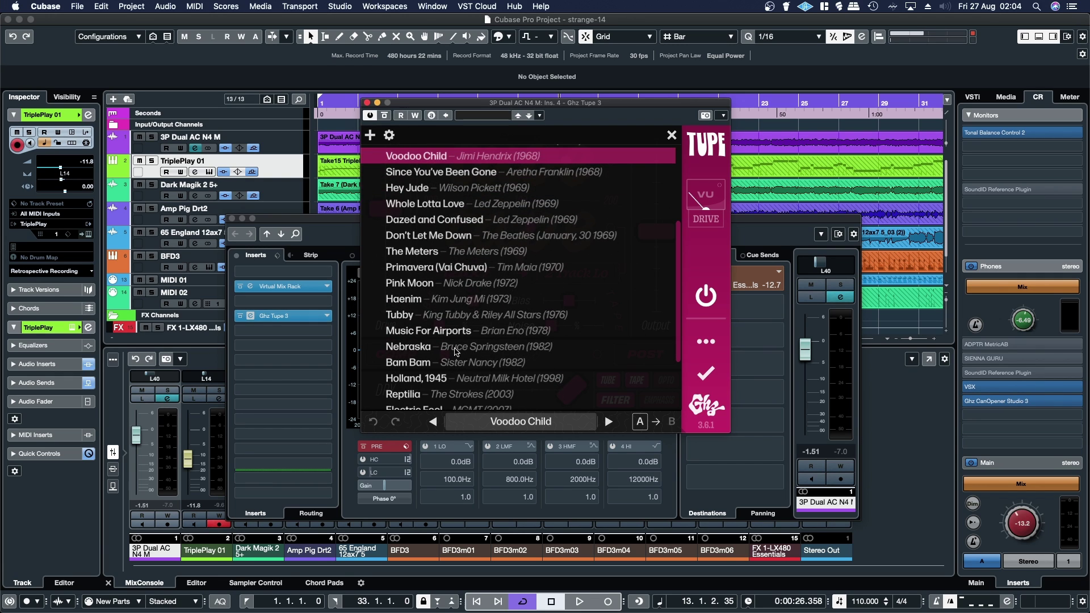
scroll(457, 352, down, 5)
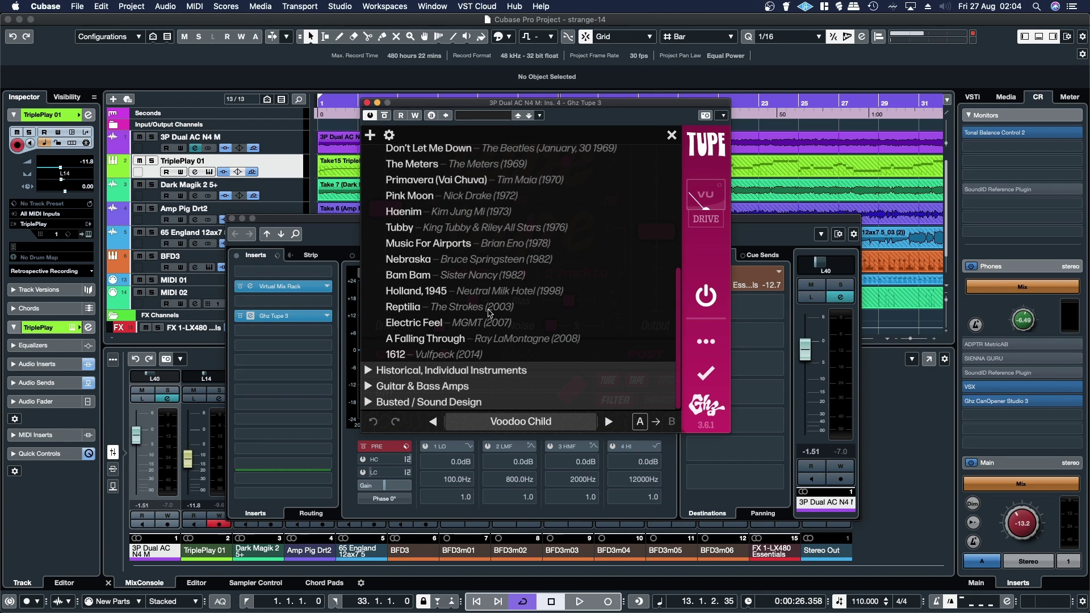
scroll(483, 329, up, 9)
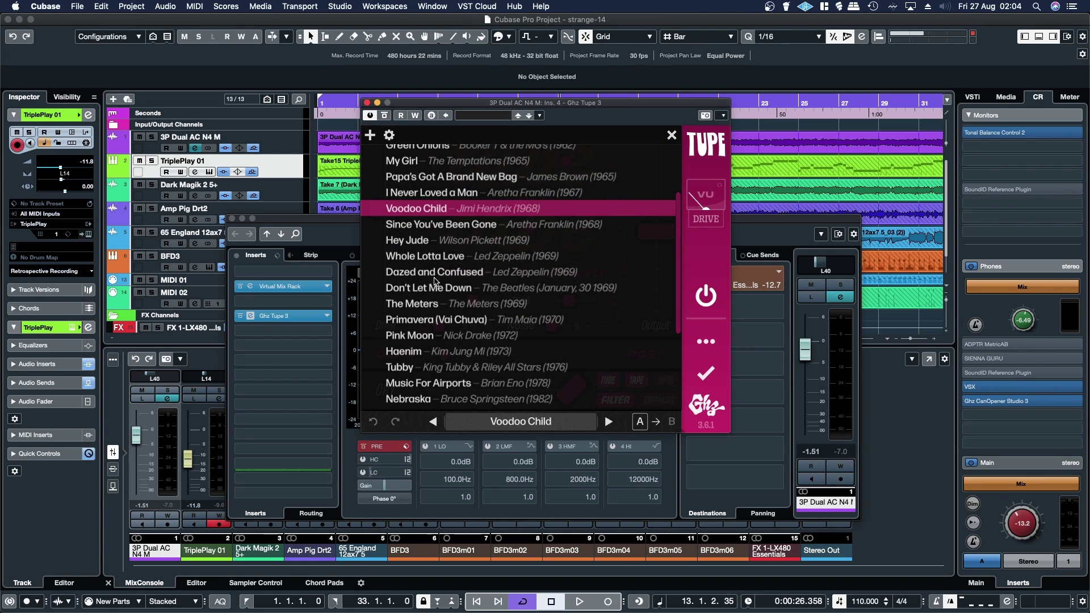
scroll(458, 286, up, 6)
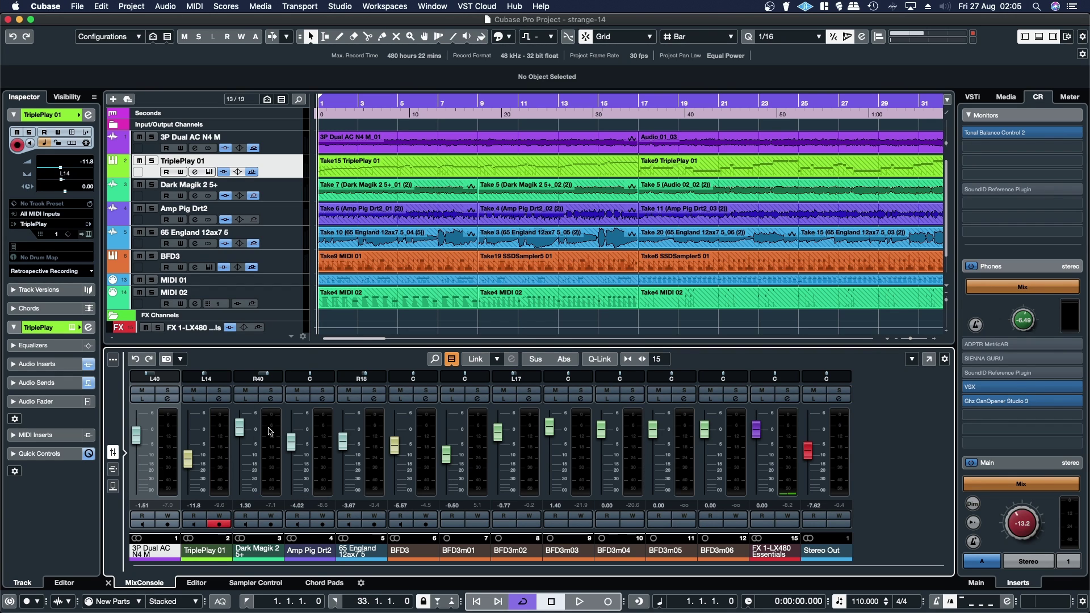
Start playback of the project and lower the 65 England 12ax7 5 channel level to -4.92 dB.
click(570, 605)
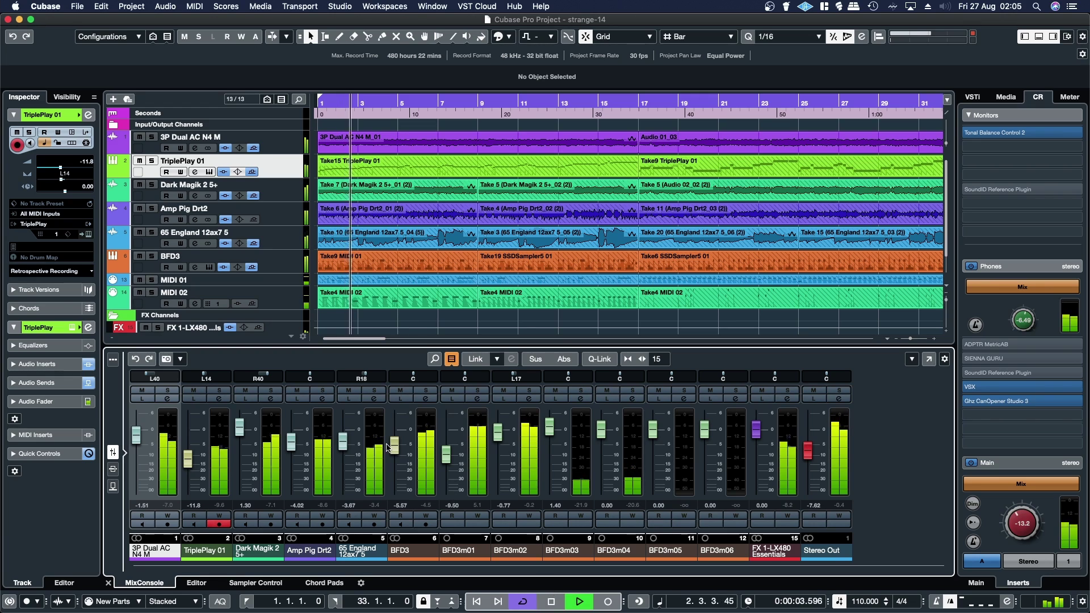
drag(343, 441, 345, 450)
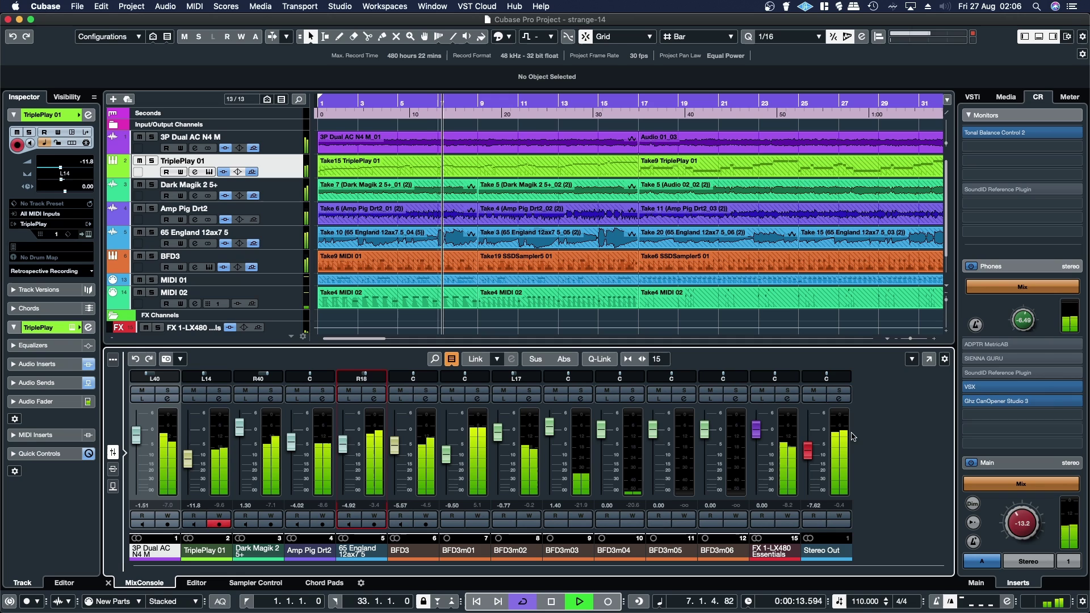
Open the VSX and Ghz CanOpener Studio 3 inserts on the Phones channel to view their settings, then close both.
click(1087, 403)
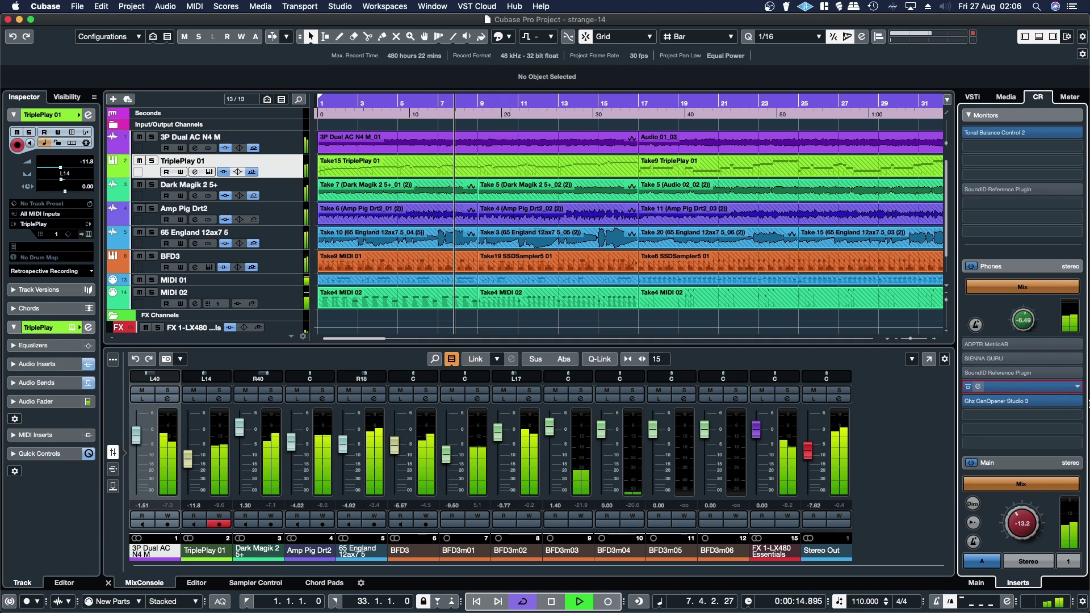
click(1022, 387)
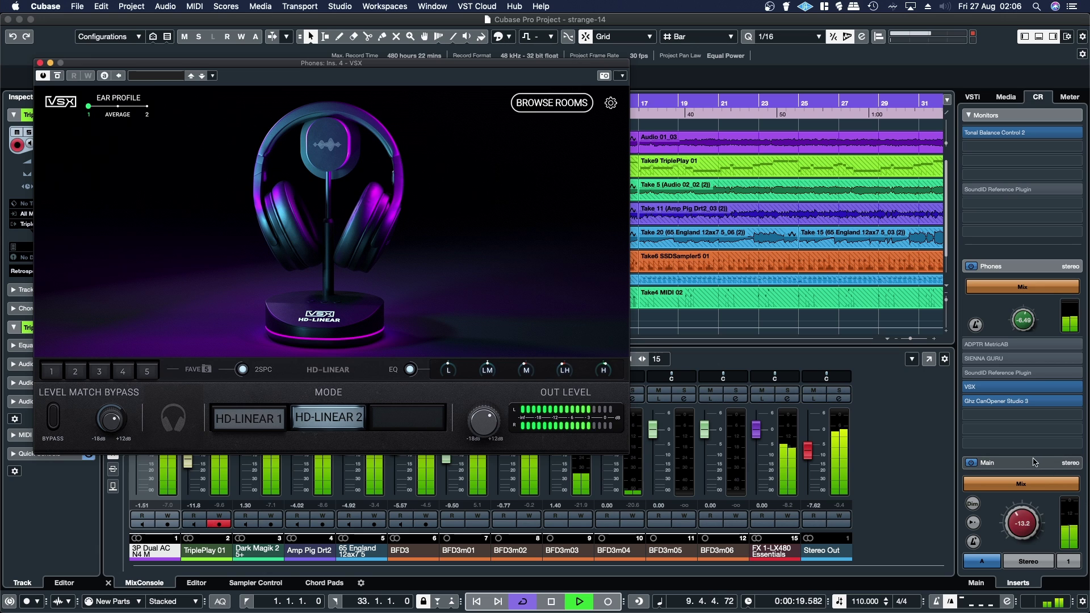
click(1029, 405)
click(1032, 409)
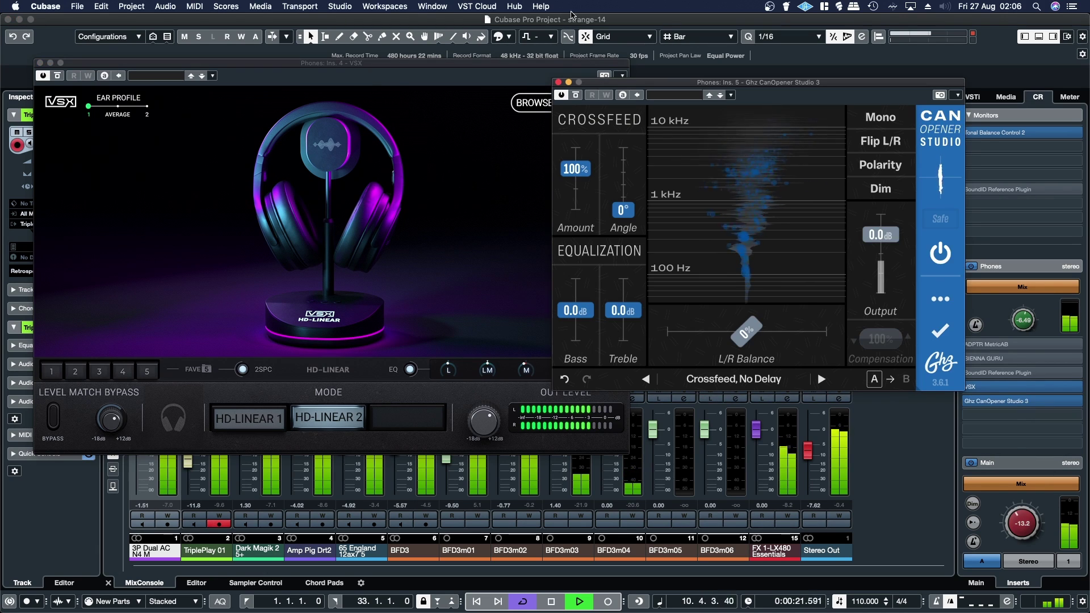
mouse_move(655, 83)
mouse_down()
mouse_move(567, 76)
mouse_move(665, 69)
mouse_up()
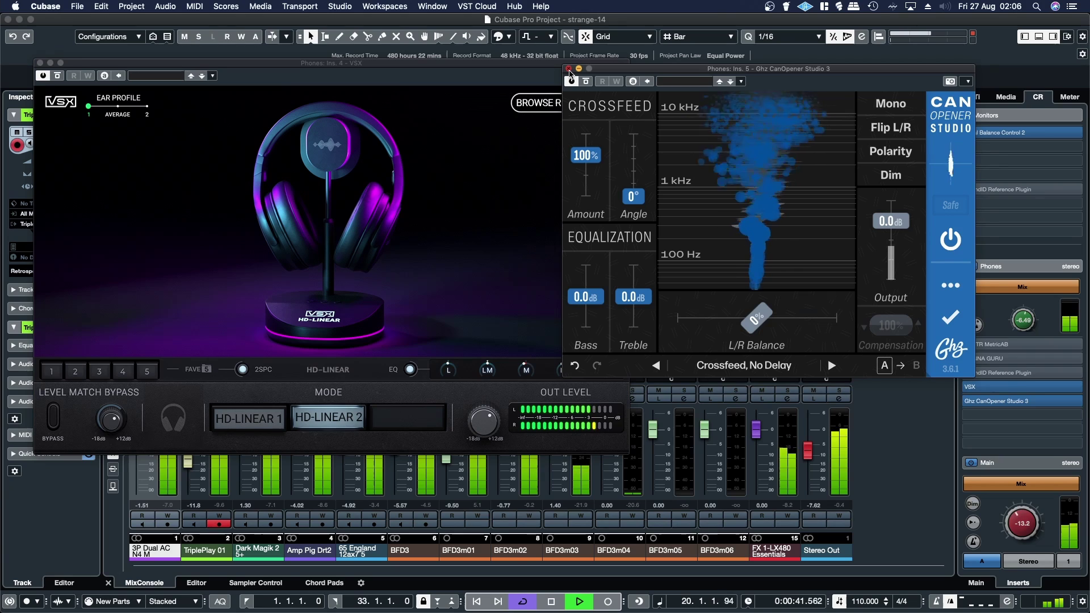
click(569, 69)
click(41, 64)
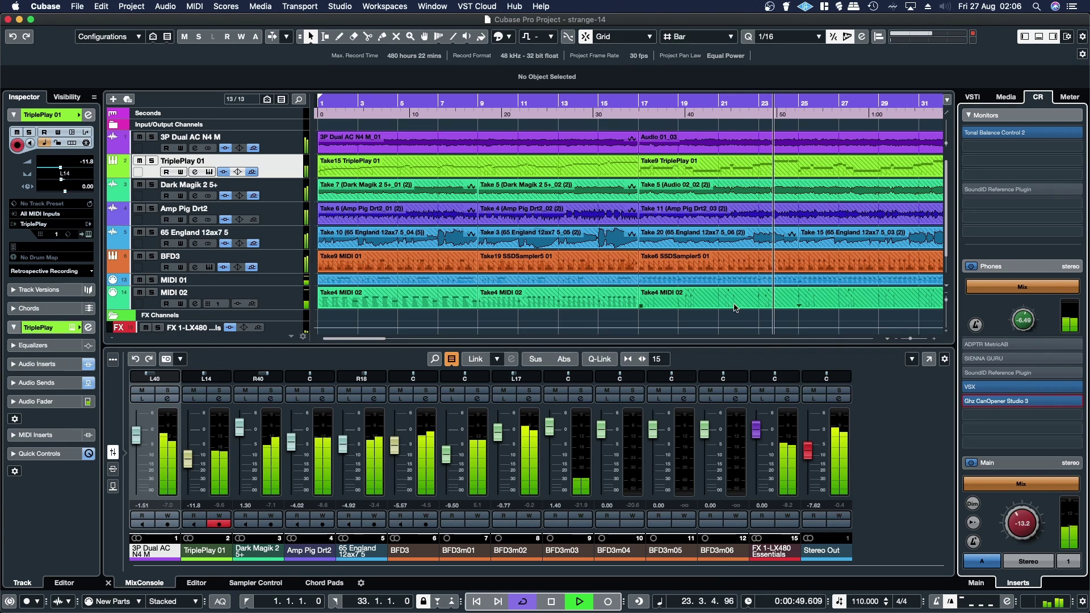
Show the full MixConsole window to view the inserts across all channels, then return to the project window.
click(930, 360)
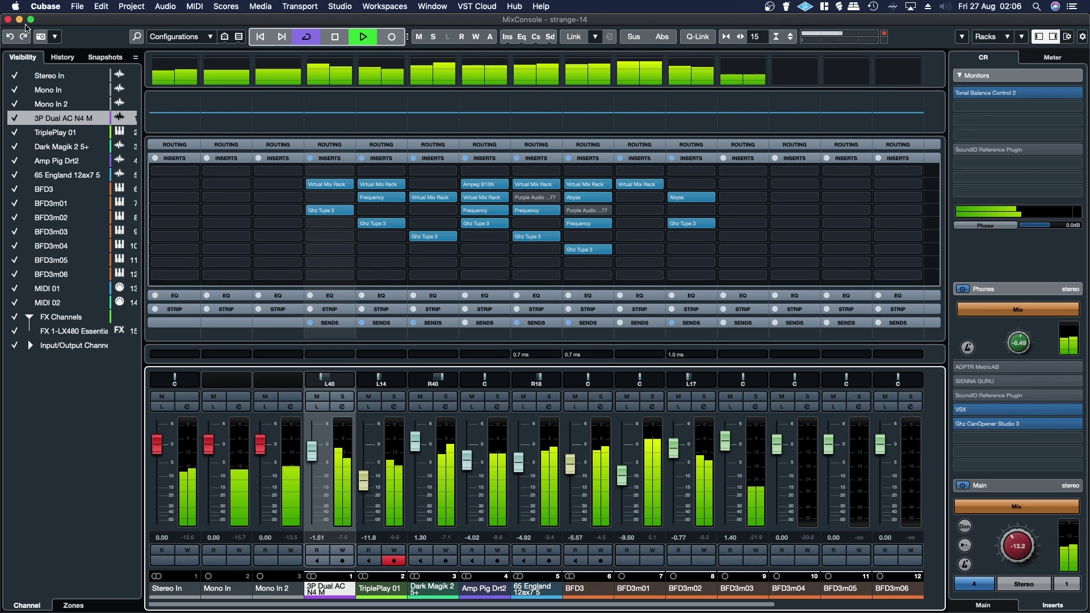
key(F3)
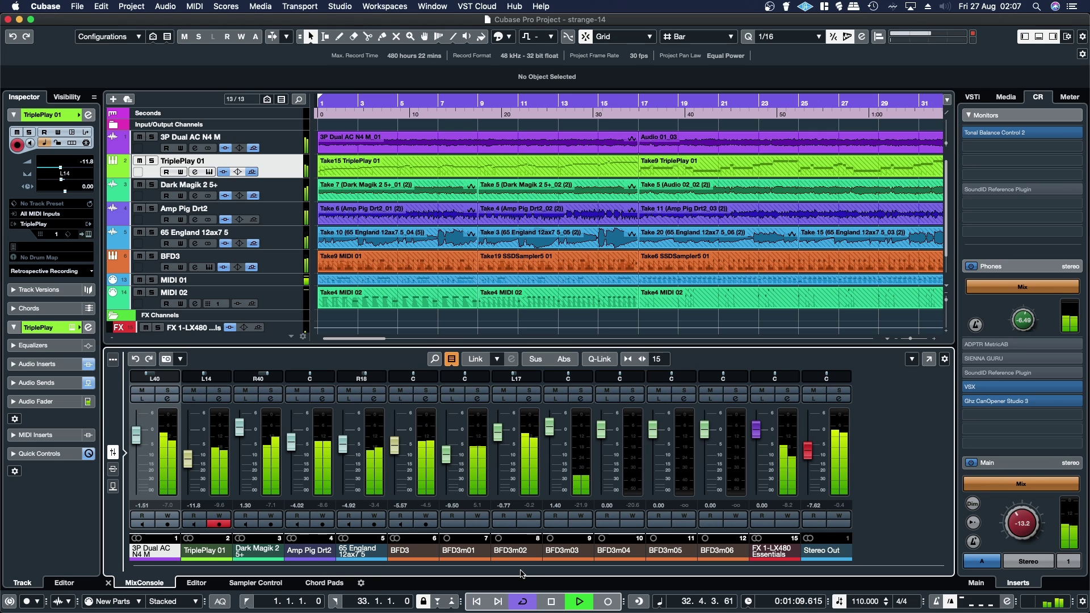
Solo the 3P Dual AC N4 M channel from its channel settings and open its Ghz Tupe 3 insert.
click(166, 400)
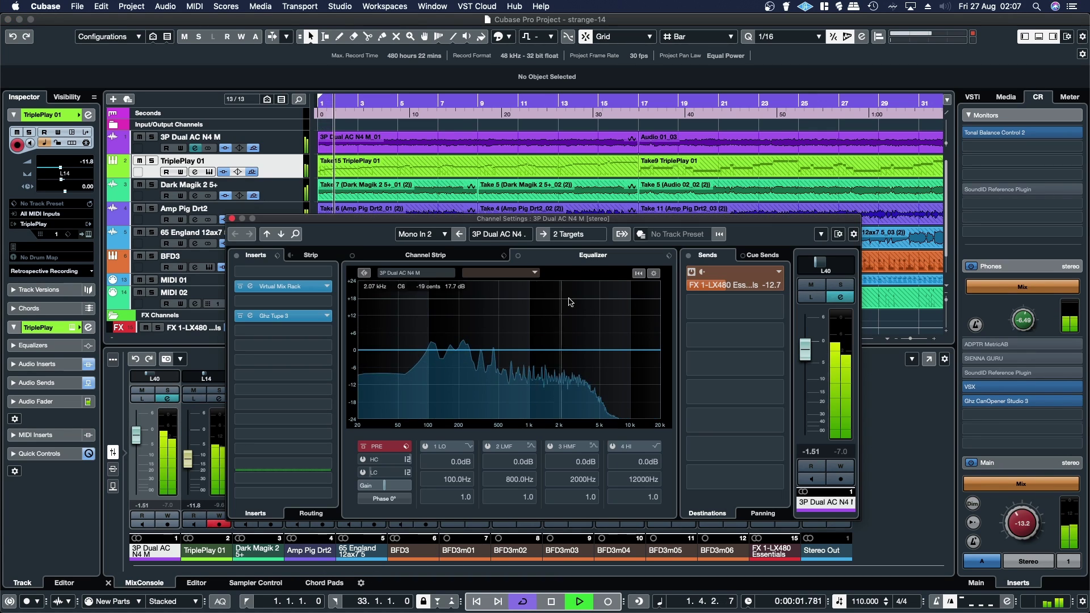
click(840, 285)
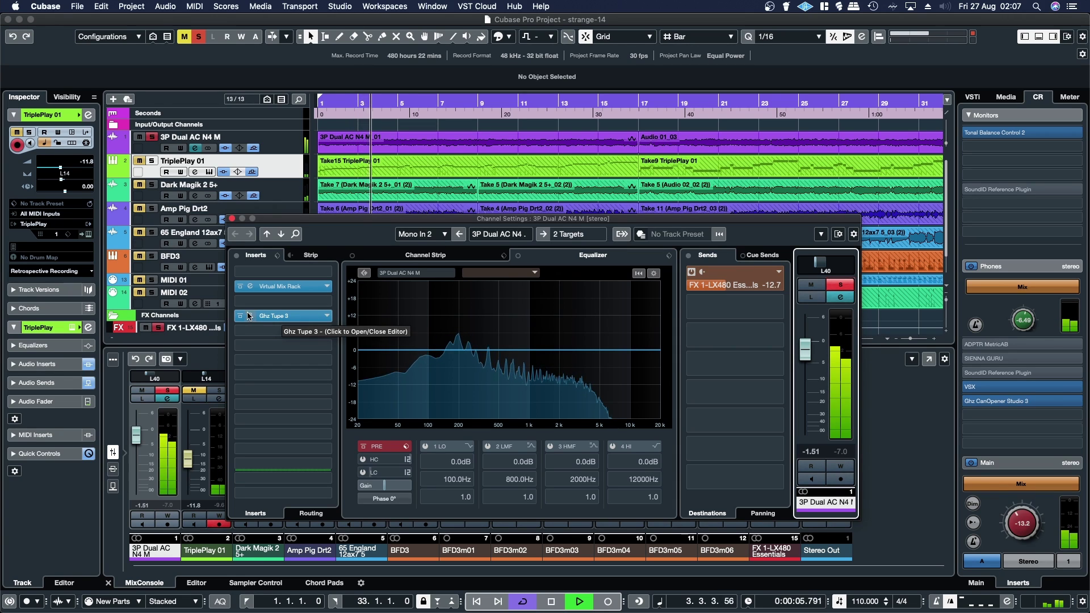
click(282, 321)
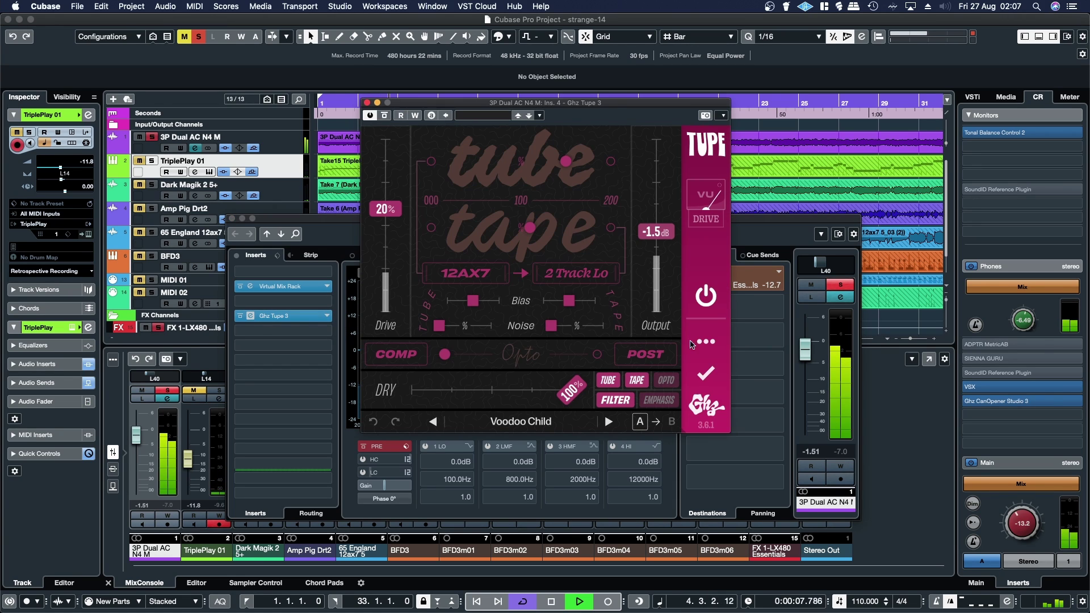
Bypass and re-enable Ghz Tupe 3 twice during playback to compare the 3P Dual AC N4 M sound with and without it.
click(704, 296)
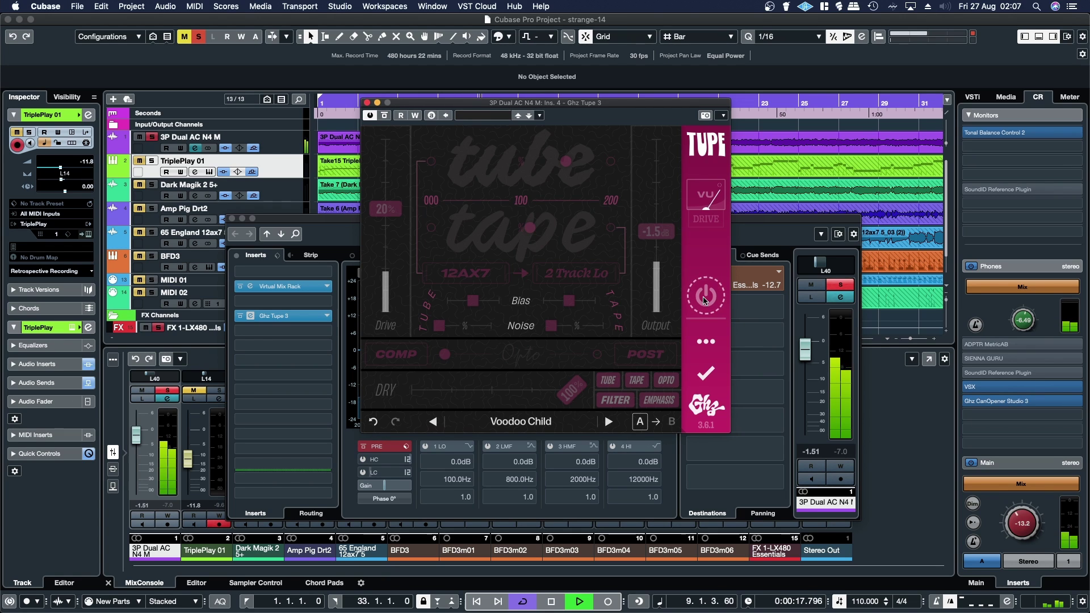
click(704, 298)
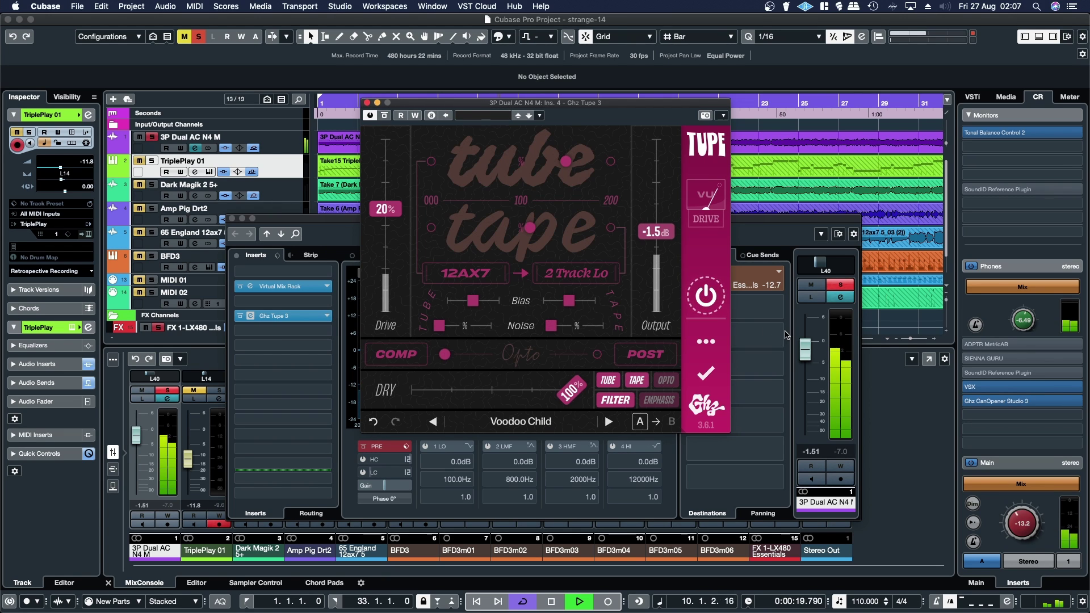
click(714, 306)
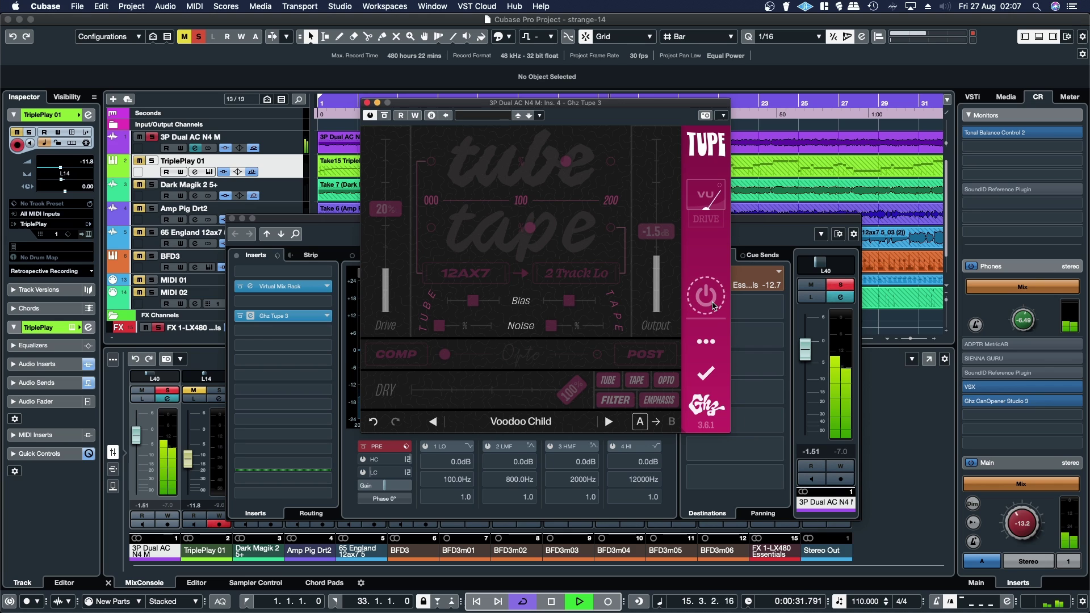
click(714, 305)
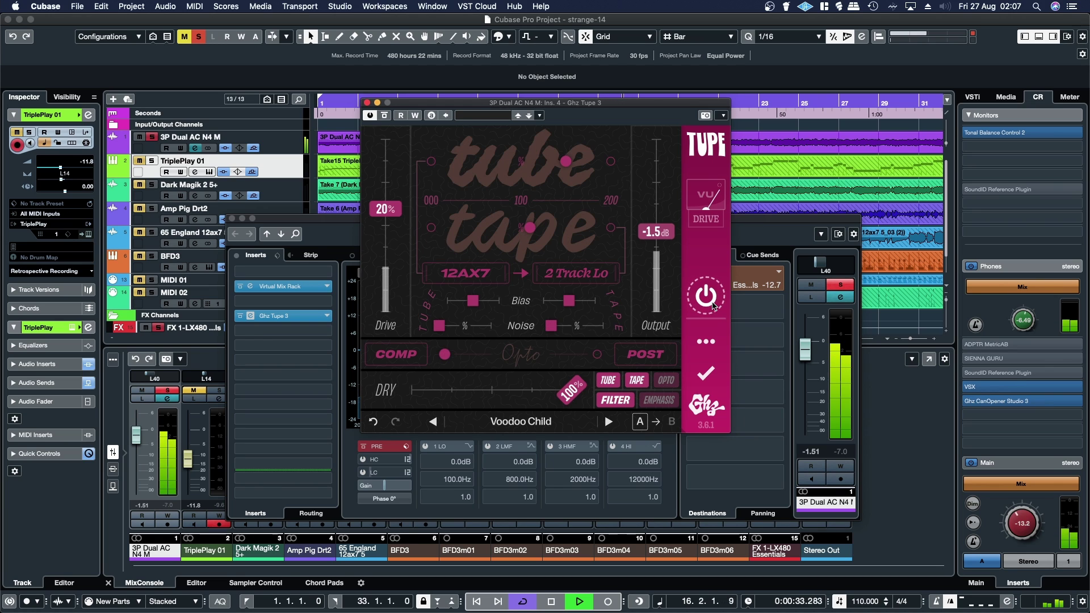
Unsolo the 3P Dual AC N4 M channel and close its Ghz Tupe 3 and channel settings windows.
click(367, 104)
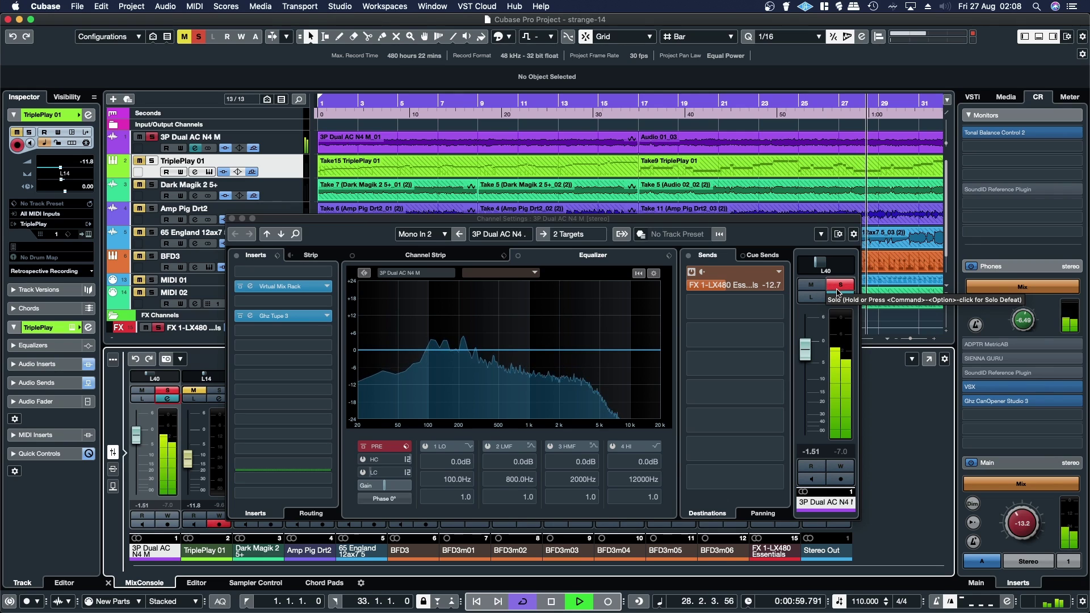
click(839, 289)
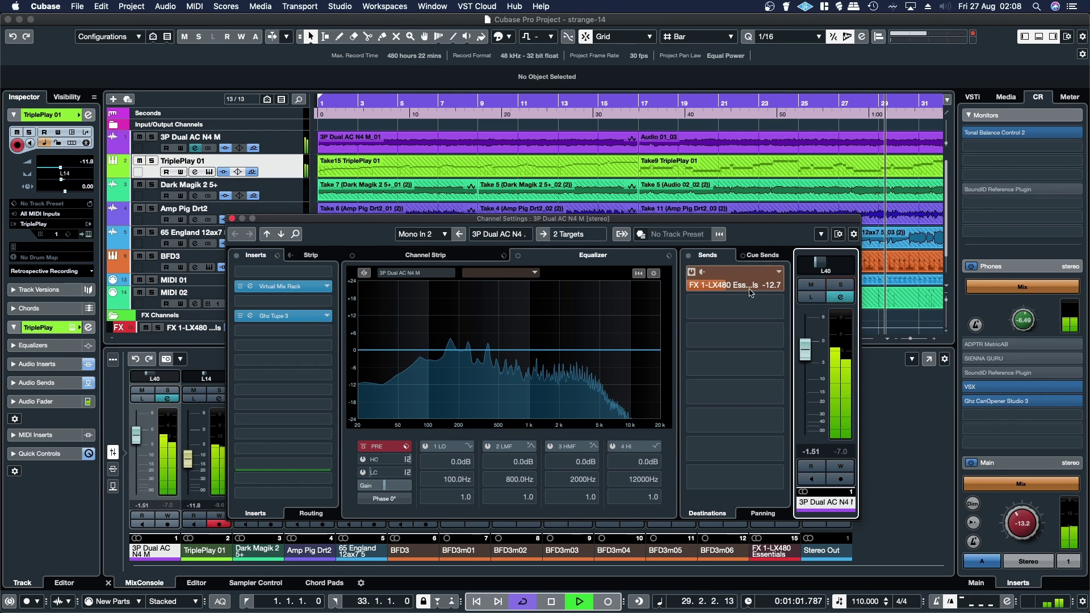
click(231, 219)
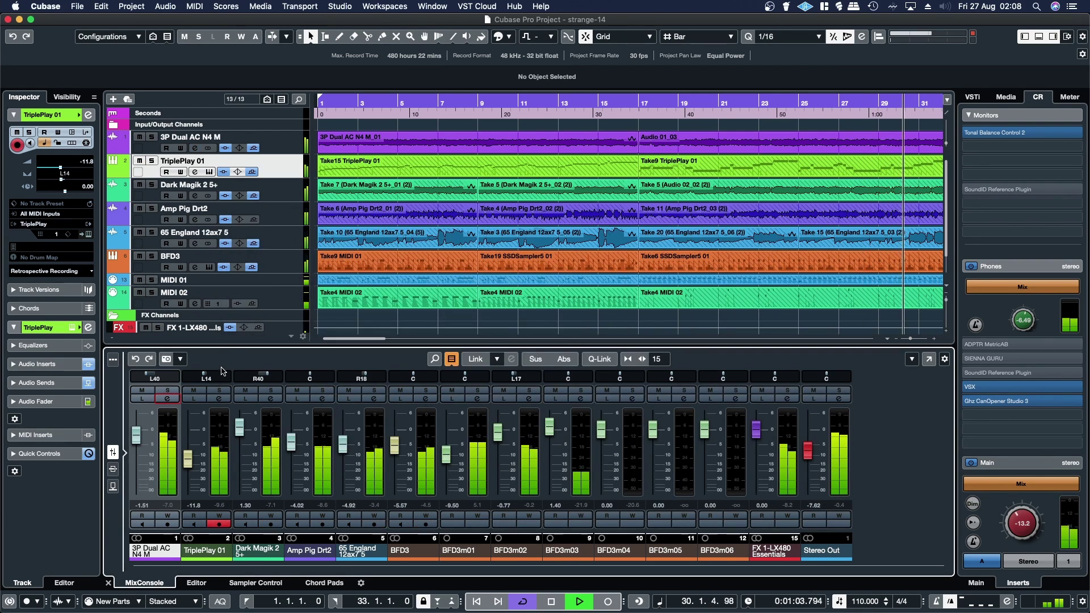
Solo the TriplePlay 01 channel and open the Ghz Tupe 3 insert from its channel settings.
click(220, 391)
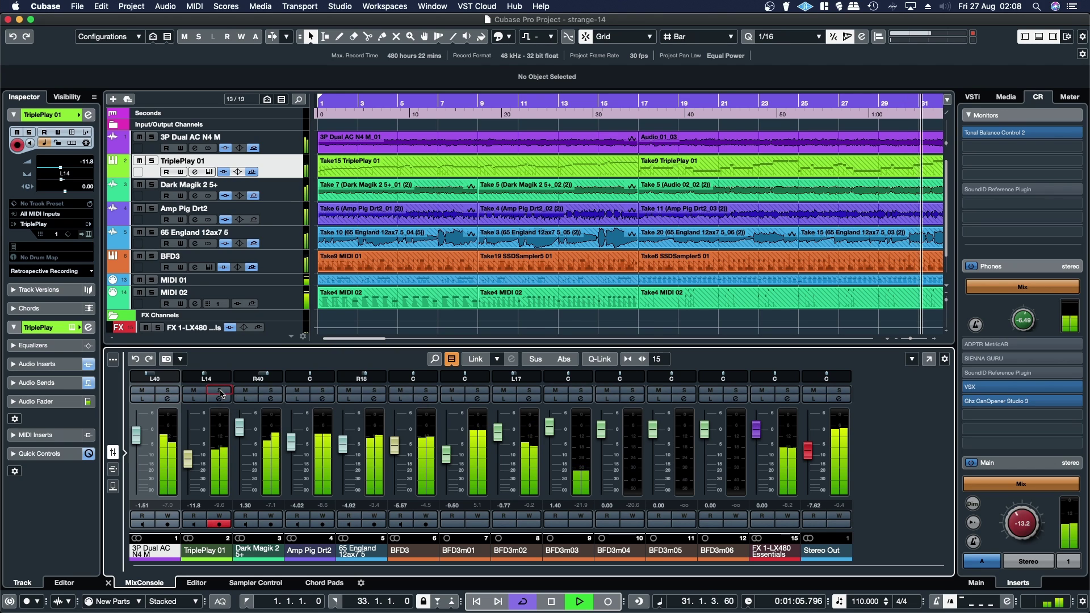
click(219, 399)
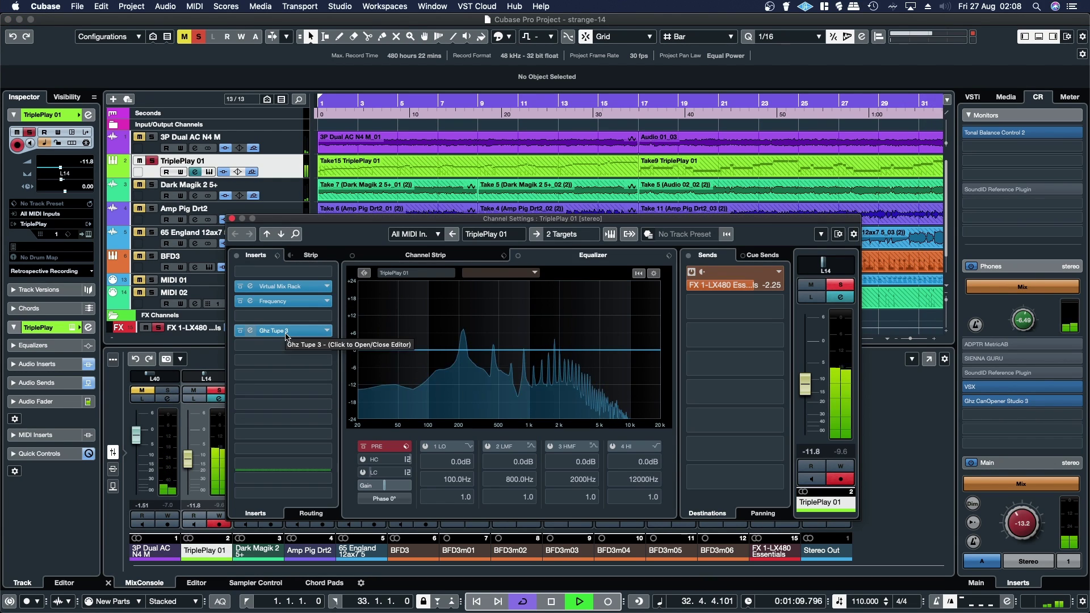
click(285, 334)
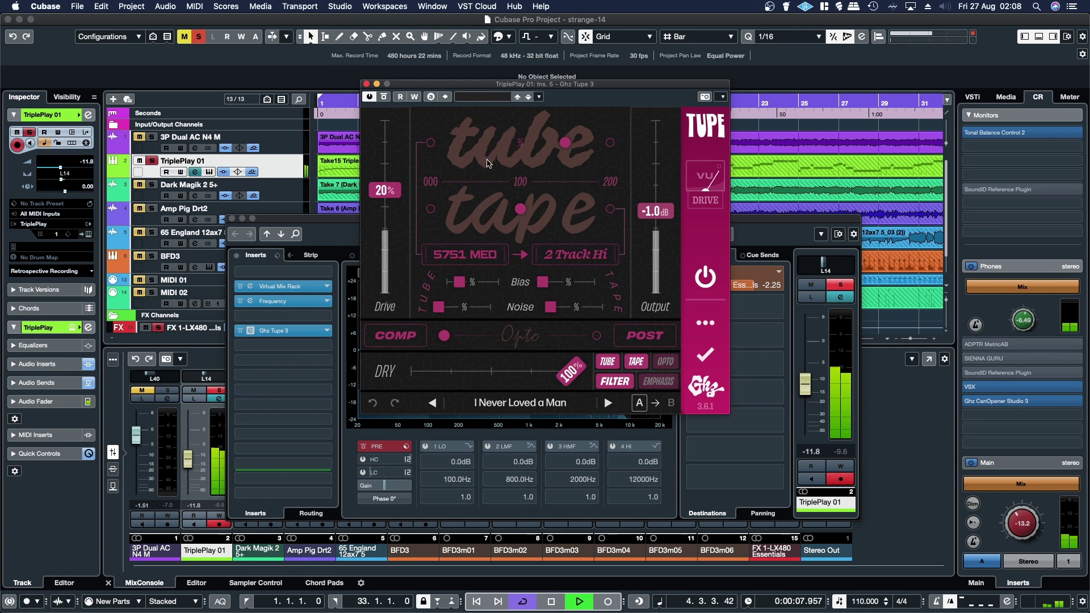
Compare TriplePlay 01 with Ghz Tupe 3 bypassed and active twice, then close its windows and unsolo the channel.
click(704, 279)
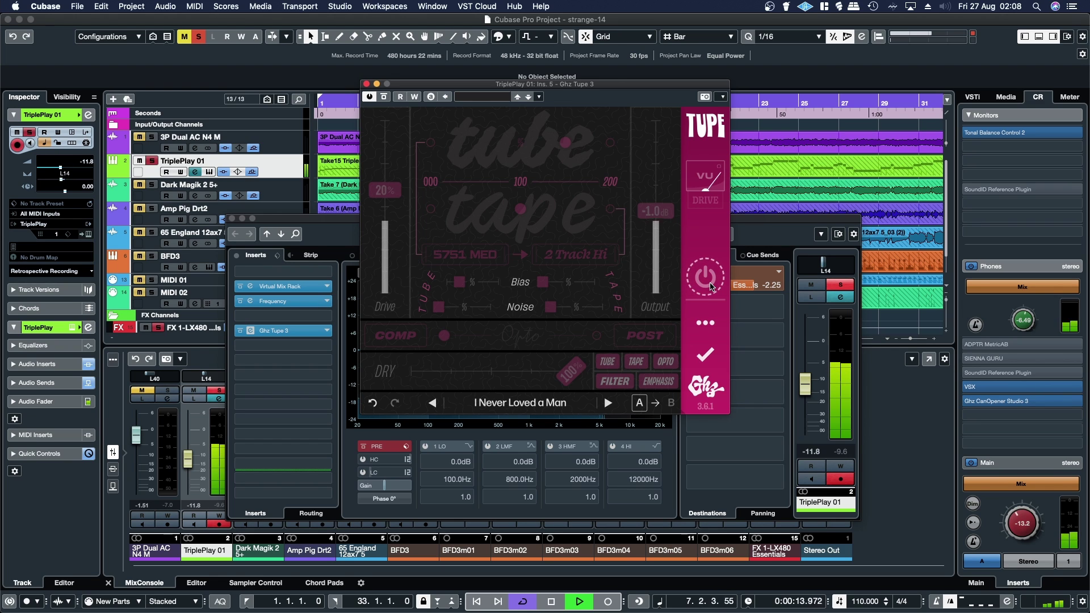
click(710, 283)
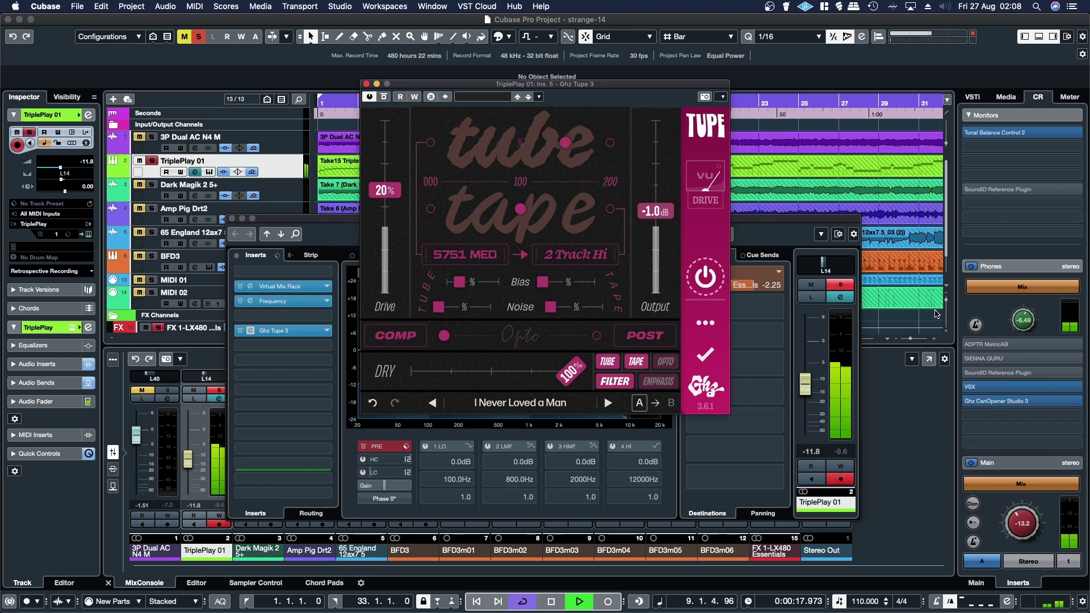
click(699, 284)
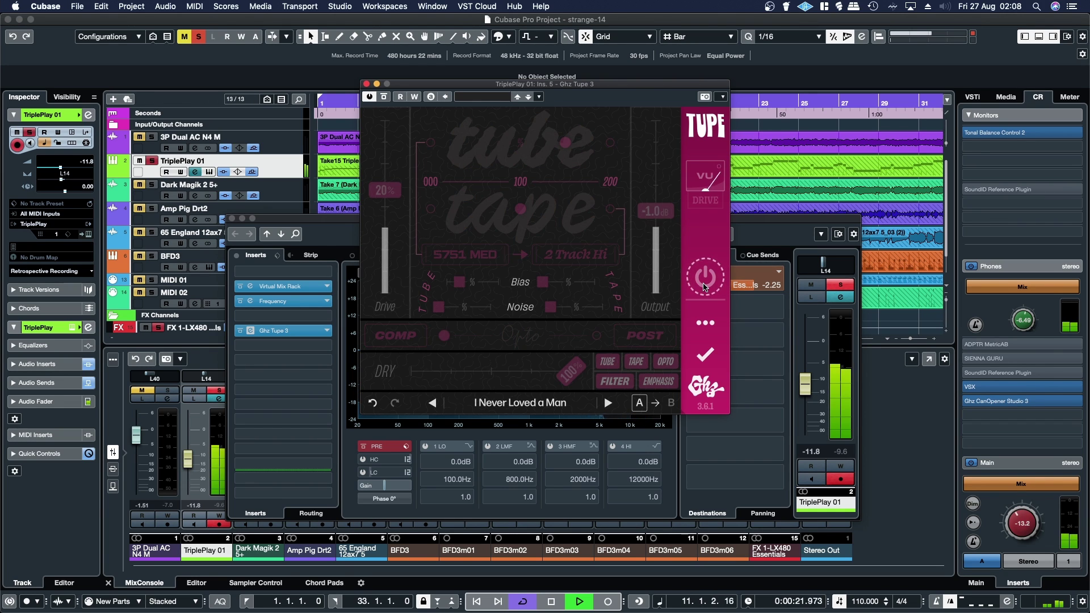
click(705, 286)
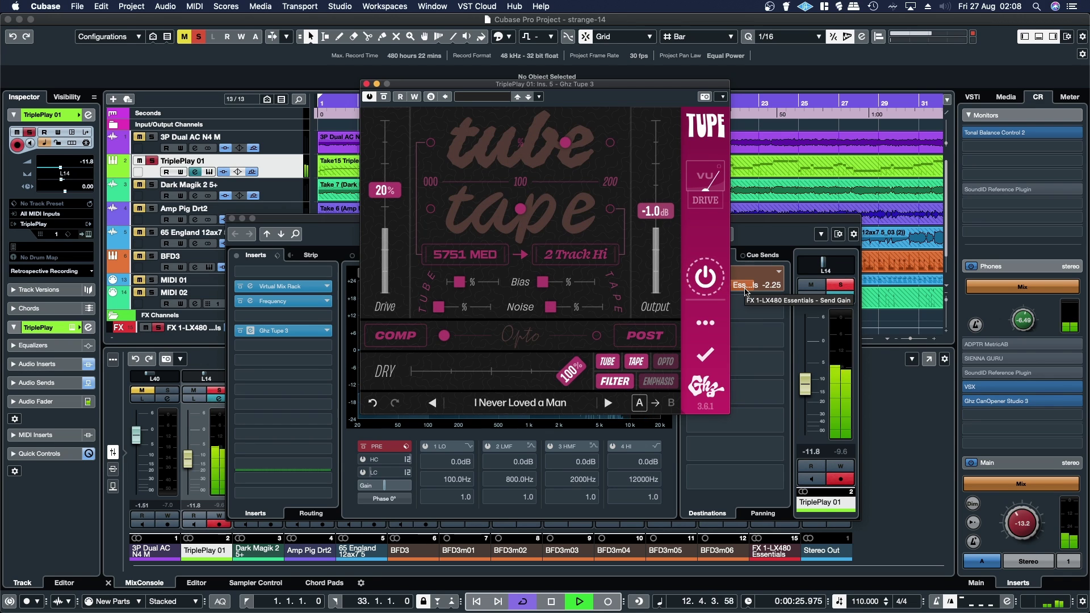
click(366, 84)
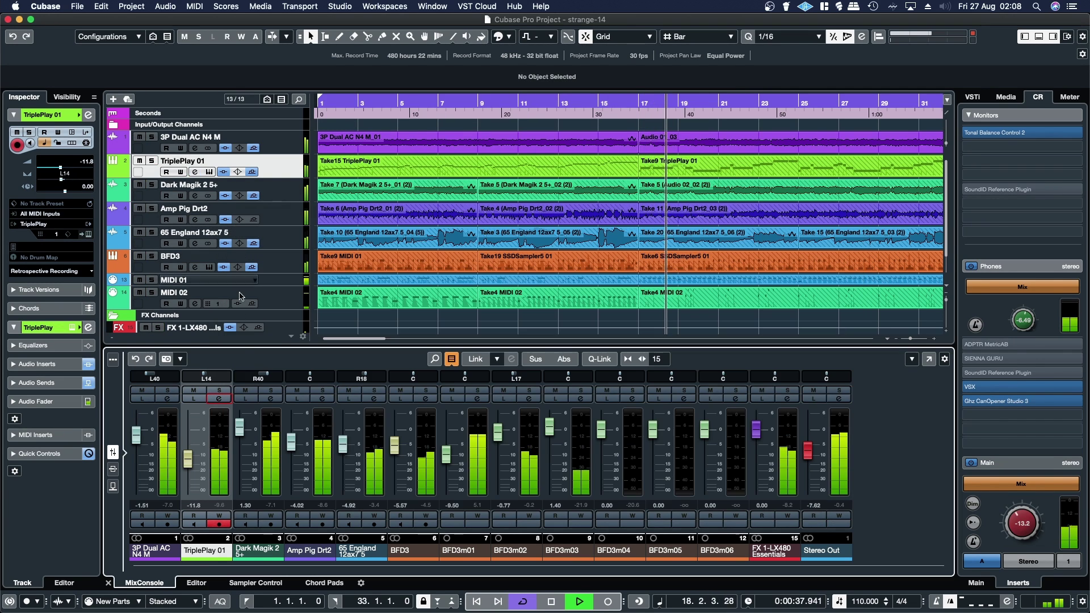
click(219, 399)
Solo the Dark Magik 2 5+ channel and open the Ghz Tupe 3 insert from its channel settings.
click(271, 390)
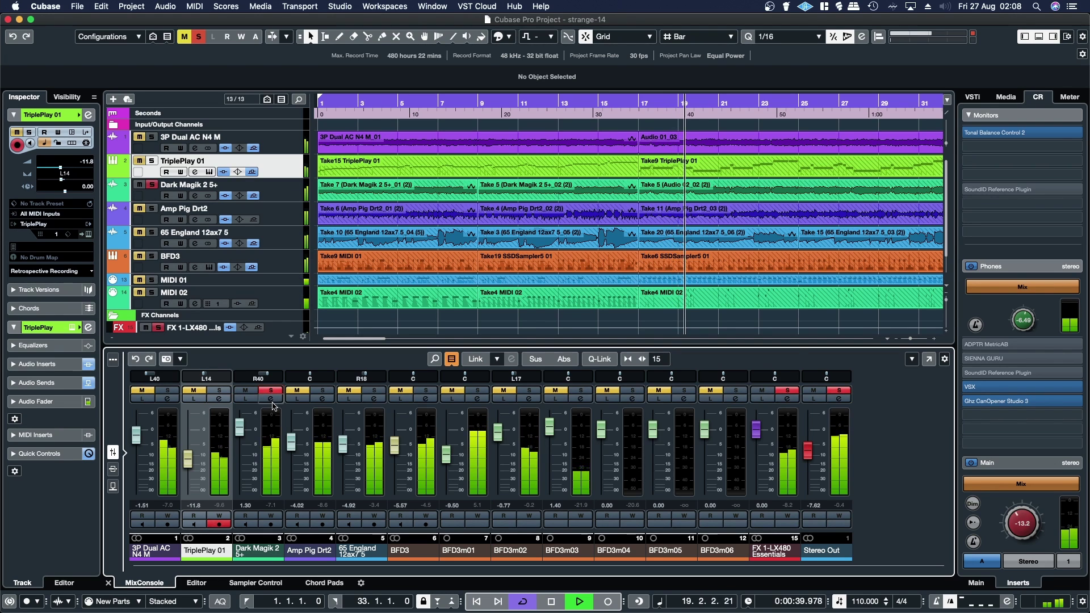
click(270, 398)
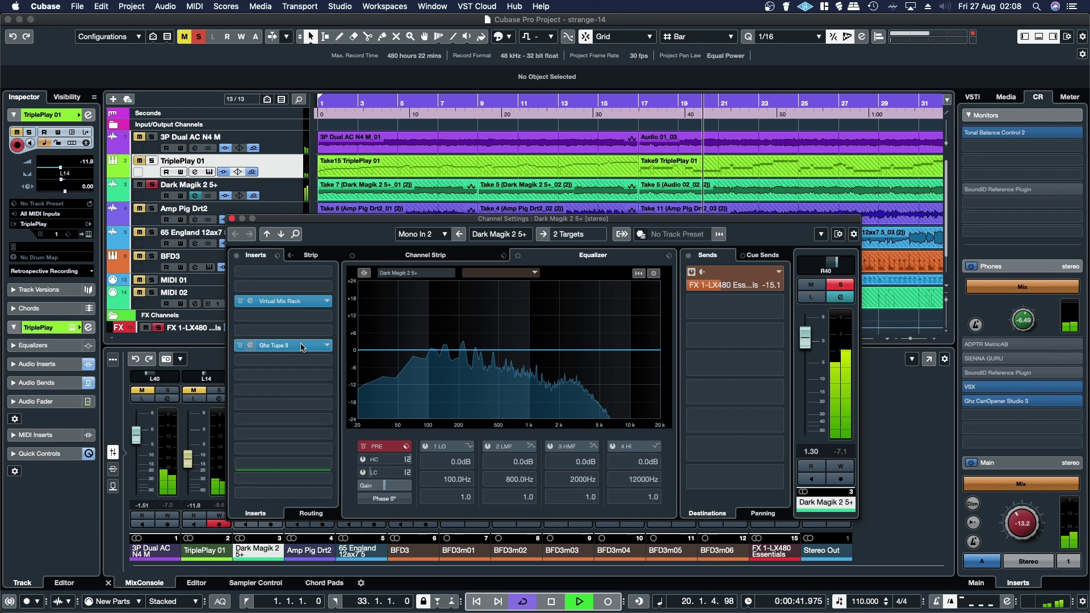
click(278, 346)
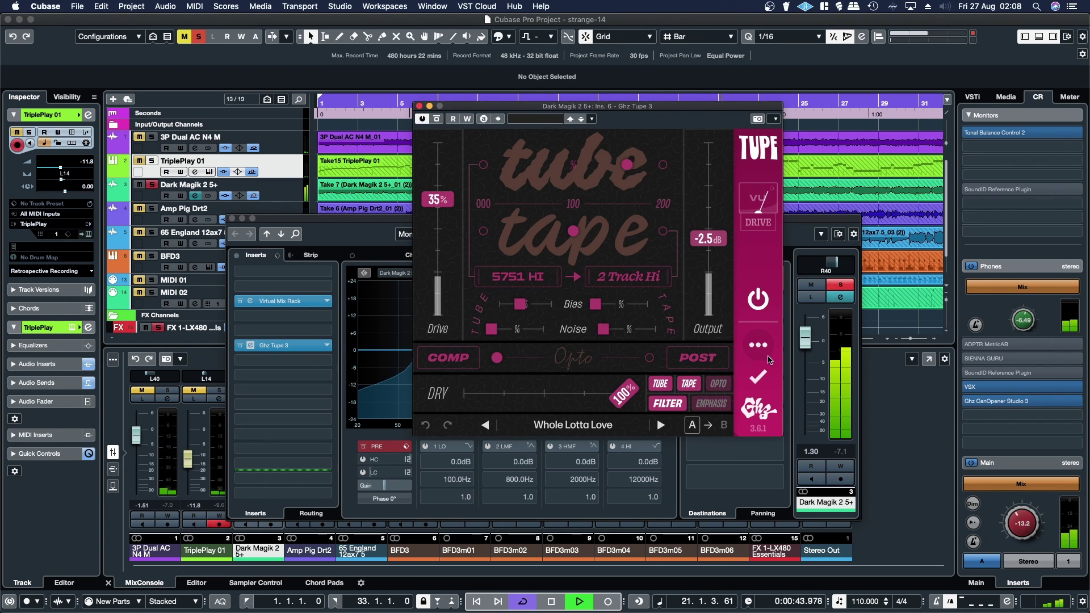
Compare the Dark Magik 2 5+ channel with Ghz Tupe 3 bypassed and active three times.
click(758, 301)
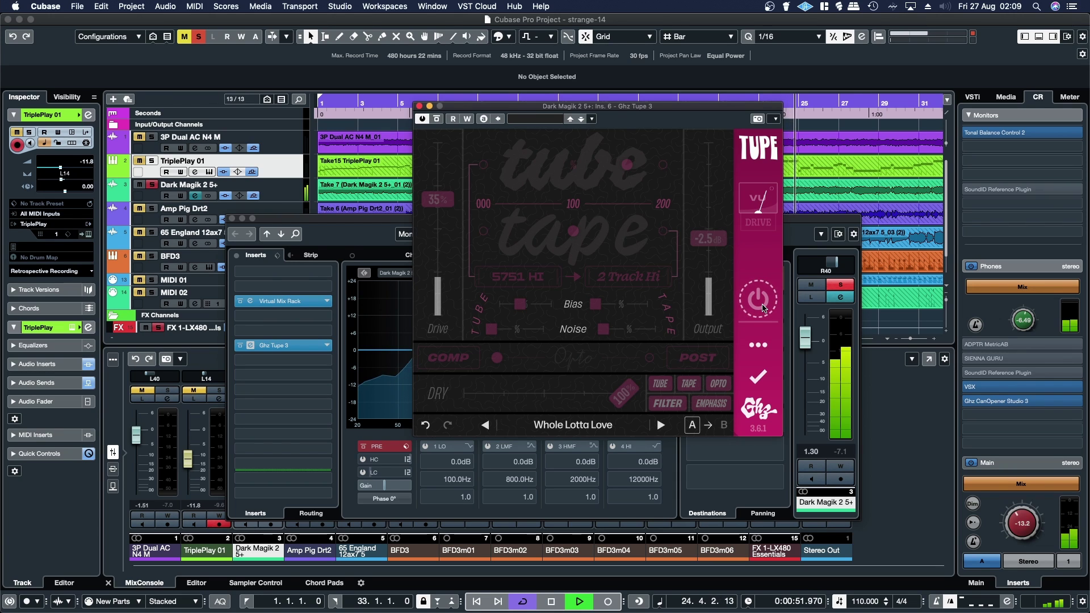
click(764, 309)
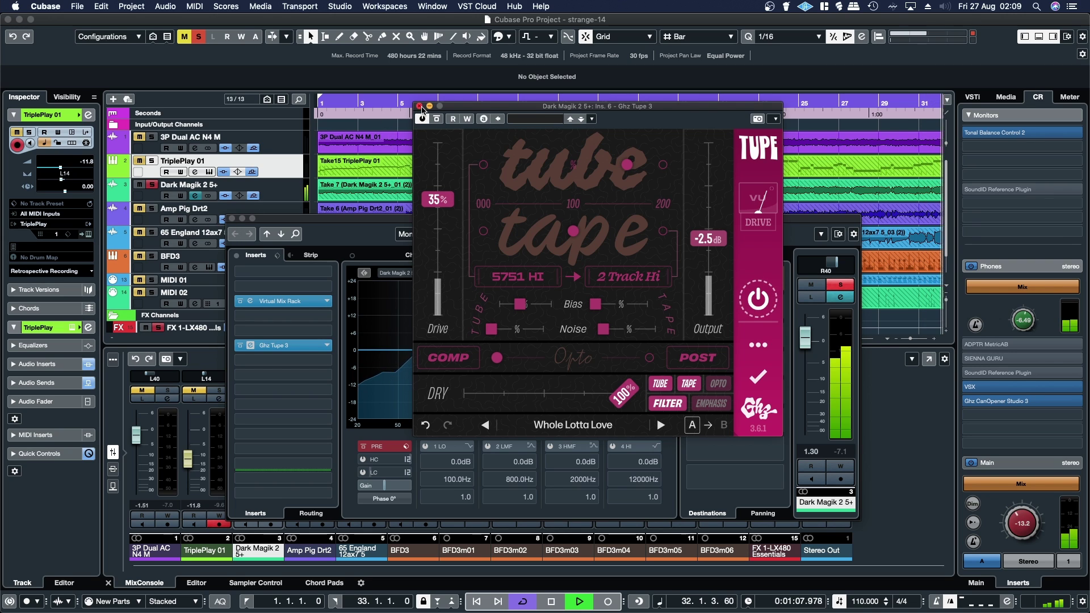
click(764, 303)
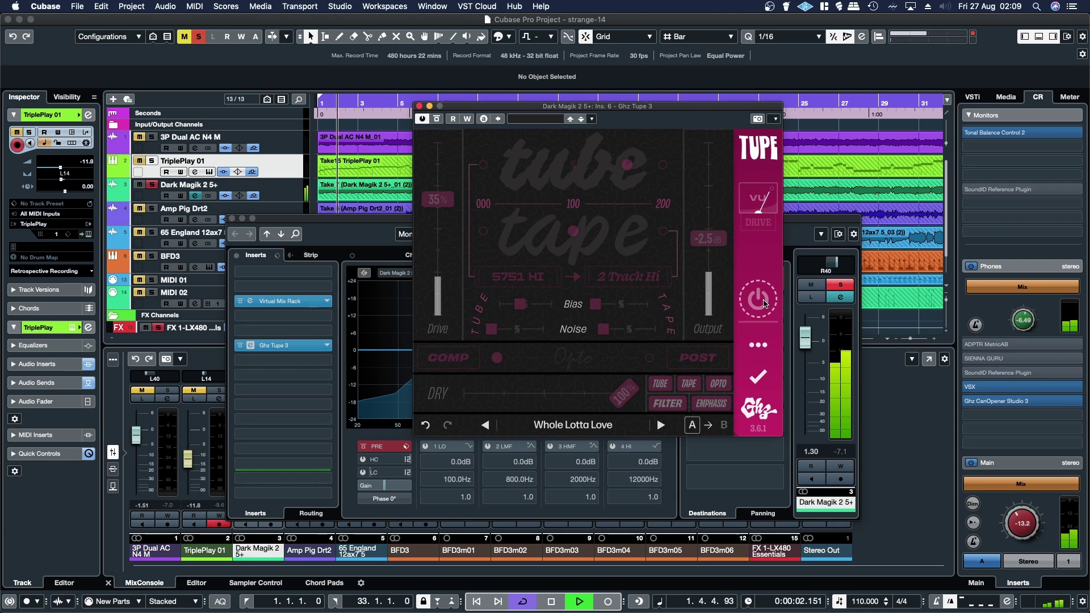
click(765, 303)
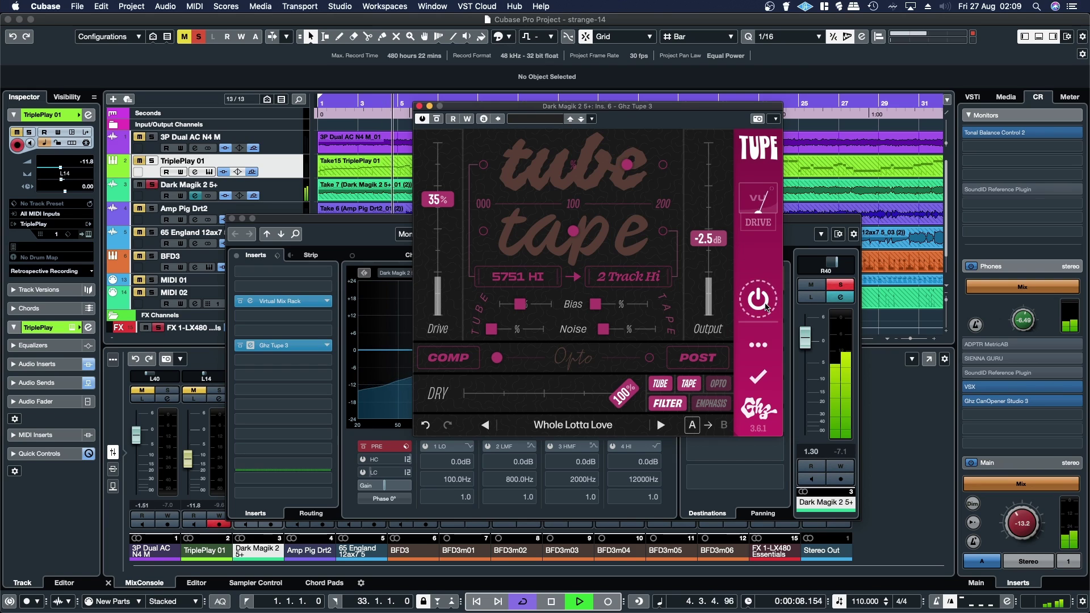
click(765, 306)
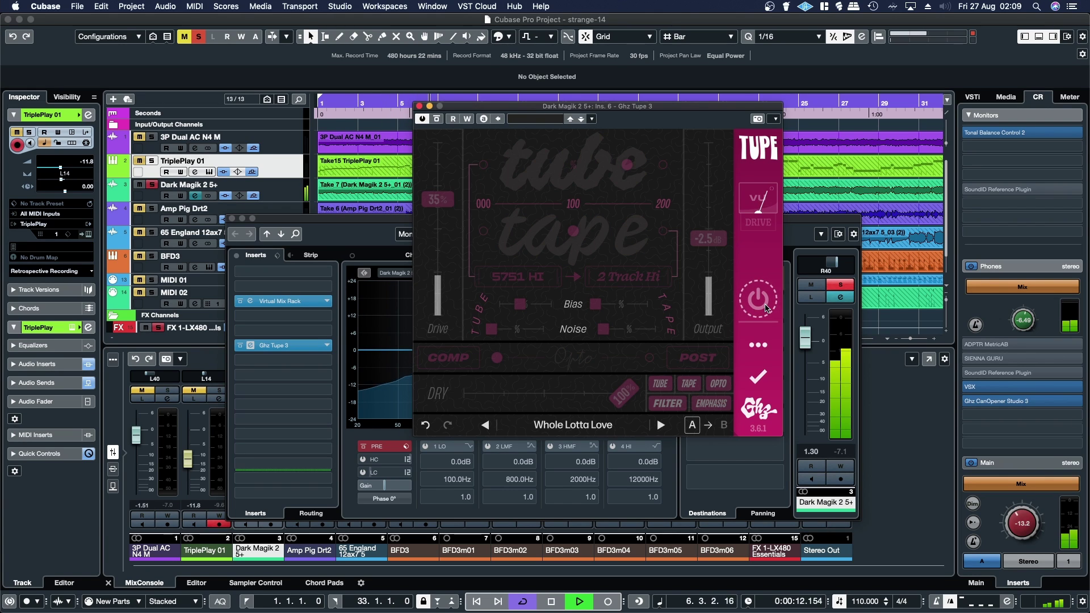
click(765, 307)
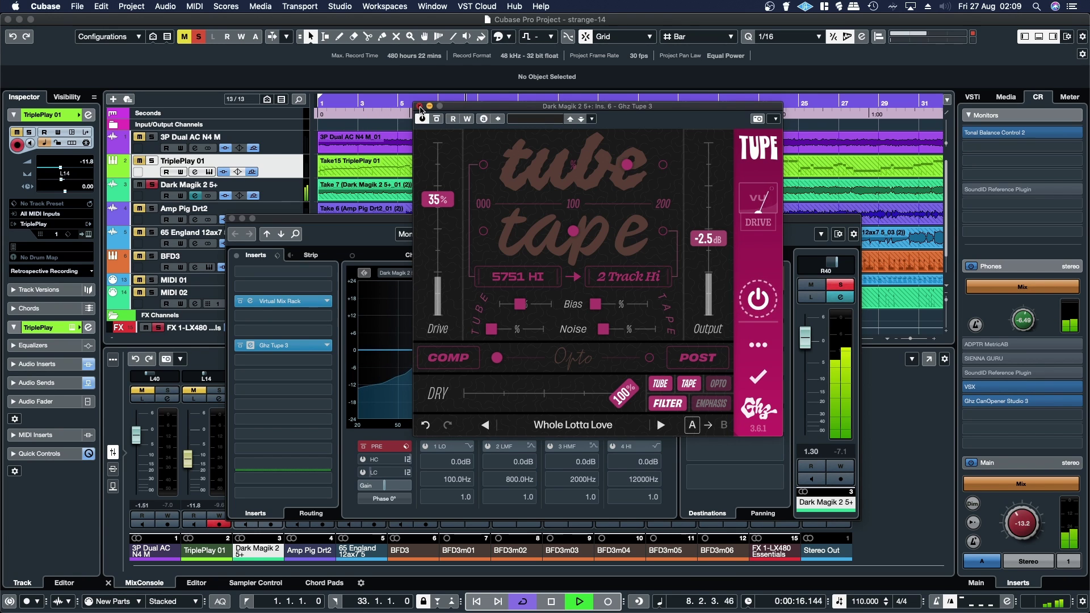
Close the Ghz Tupe 3 and channel settings windows of Dark Magik 2 5+ and unsolo the channel.
click(420, 107)
click(232, 219)
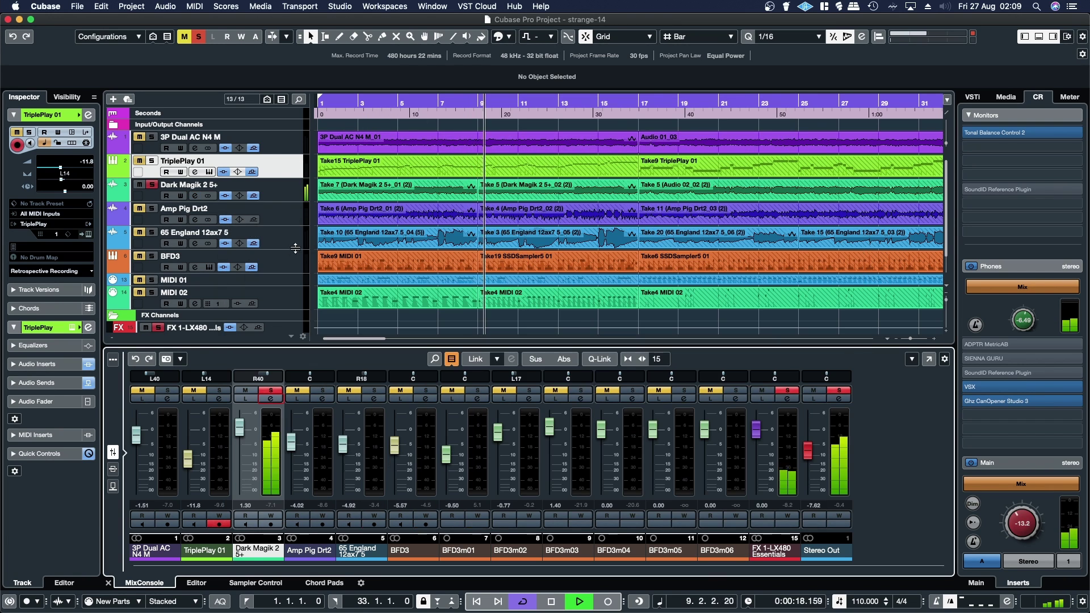
click(152, 210)
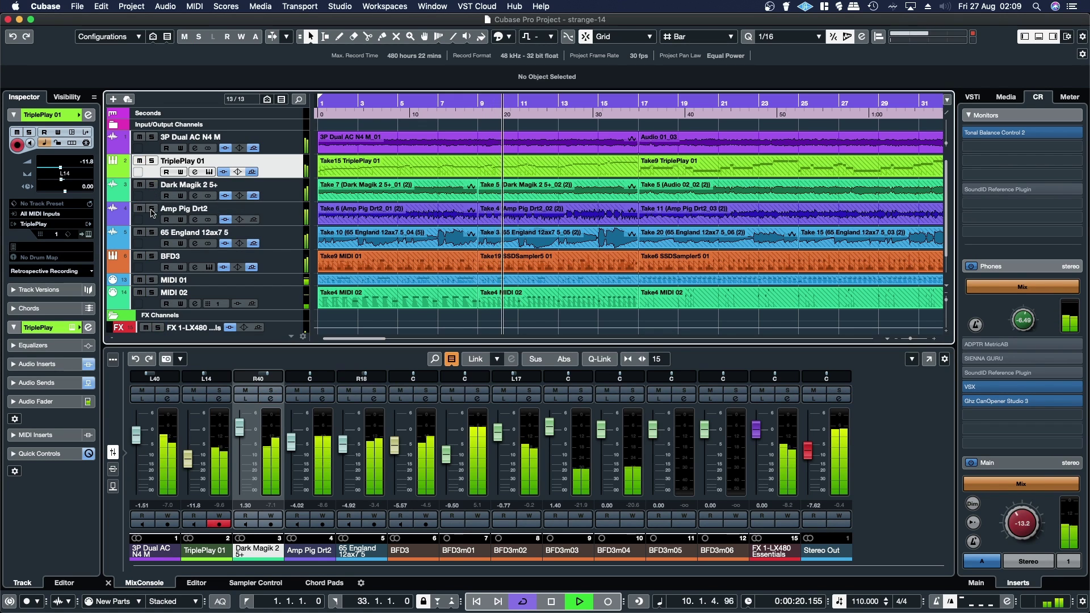
Solo the Amp Pig Drt2 channel and open the Ghz Tupe 3 insert from its channel settings.
click(151, 210)
click(322, 399)
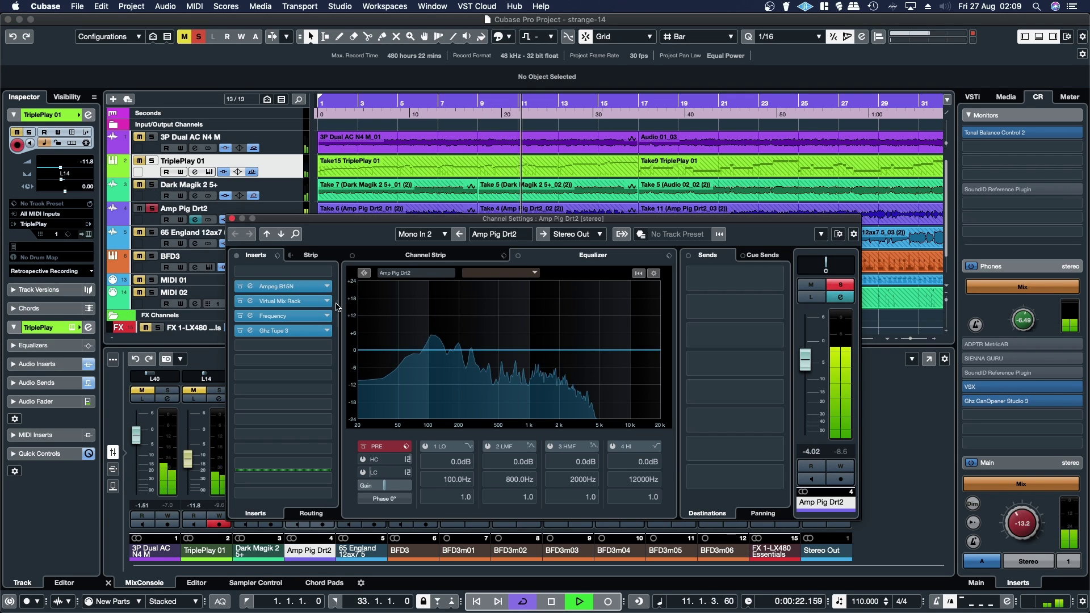
click(277, 331)
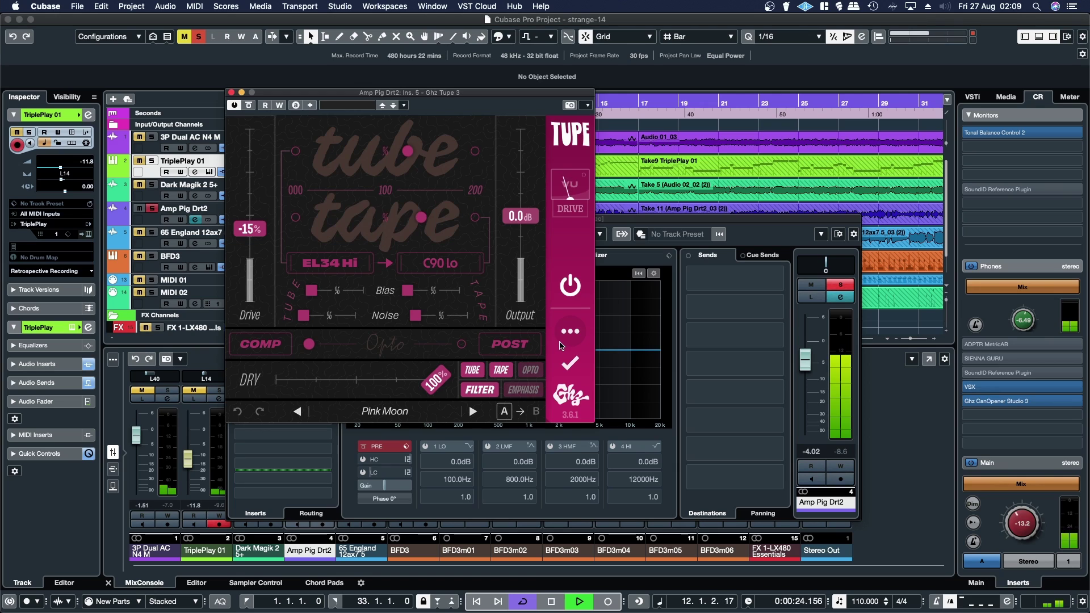
Compare the Amp Pig Drt2 channel with Ghz Tupe 3 bypassed and active twice.
click(571, 287)
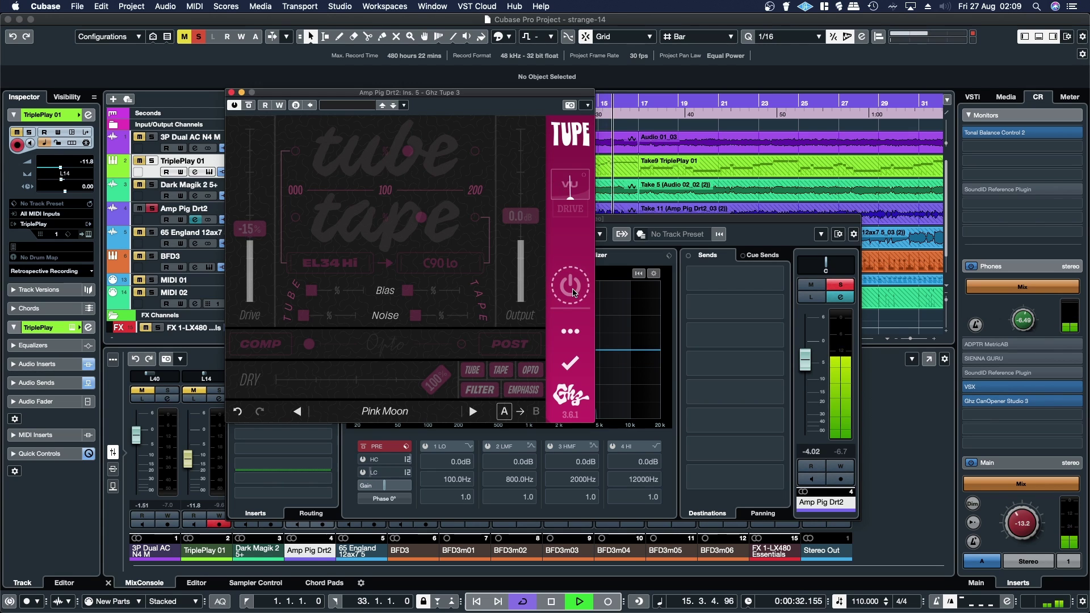
click(571, 287)
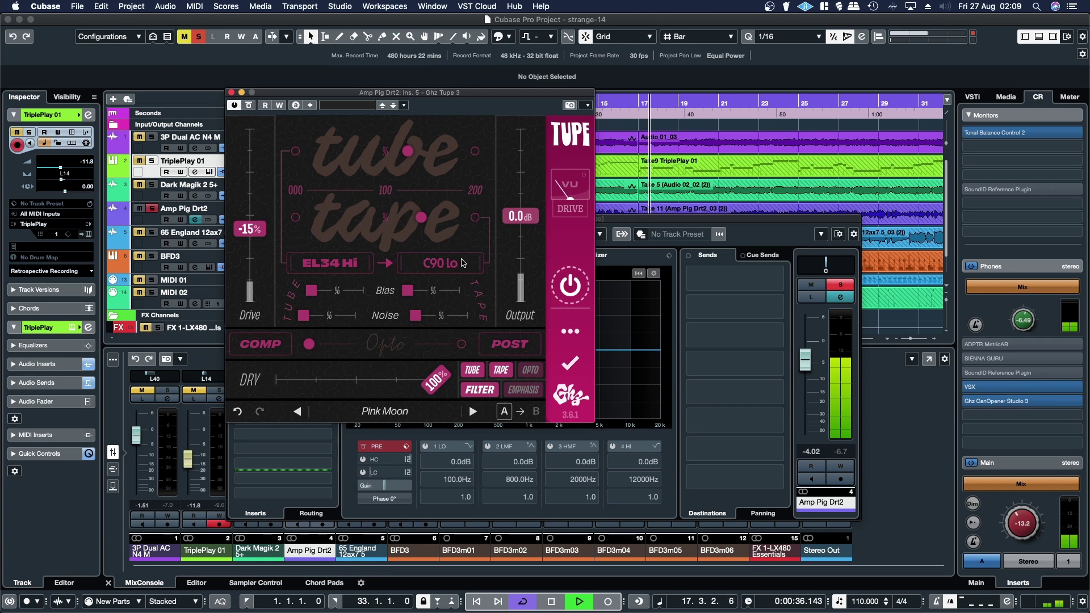
click(570, 287)
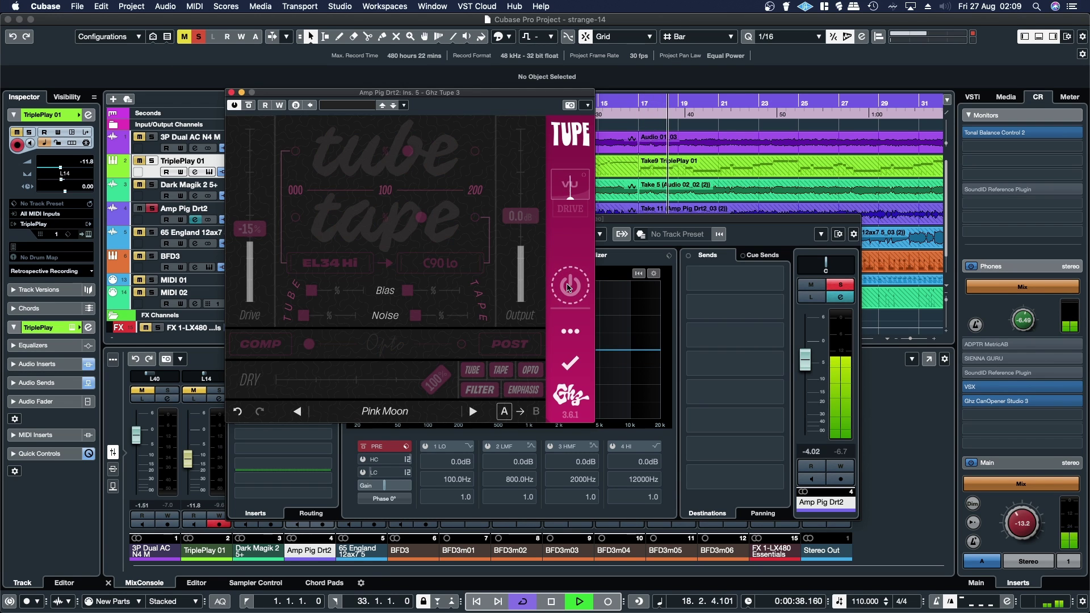
click(569, 287)
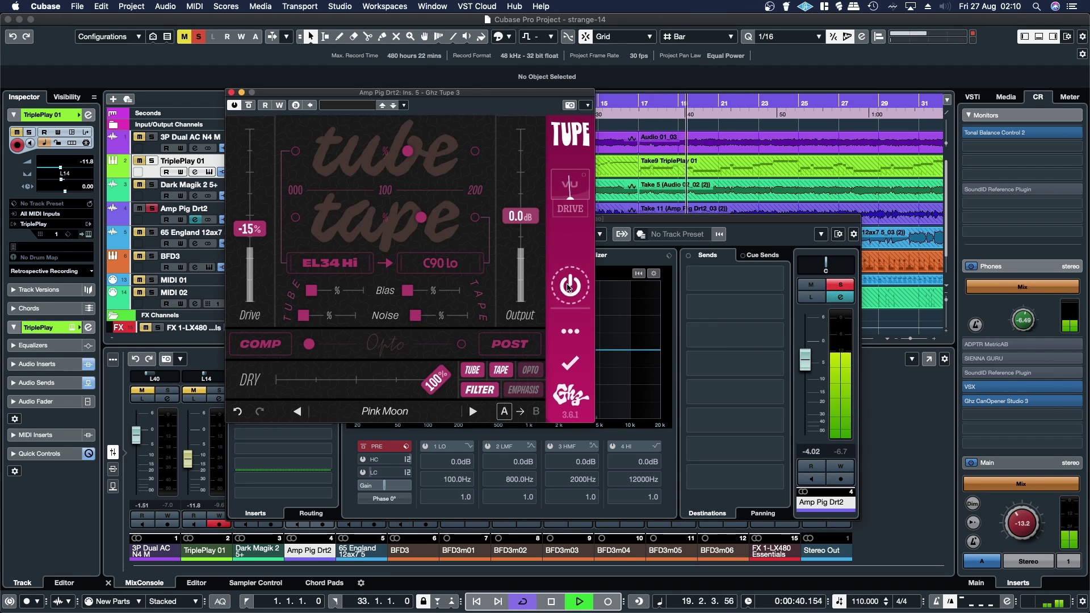
Unsolo the Amp Pig Drt2 channel and close its Ghz Tupe 3 and channel settings windows.
click(231, 93)
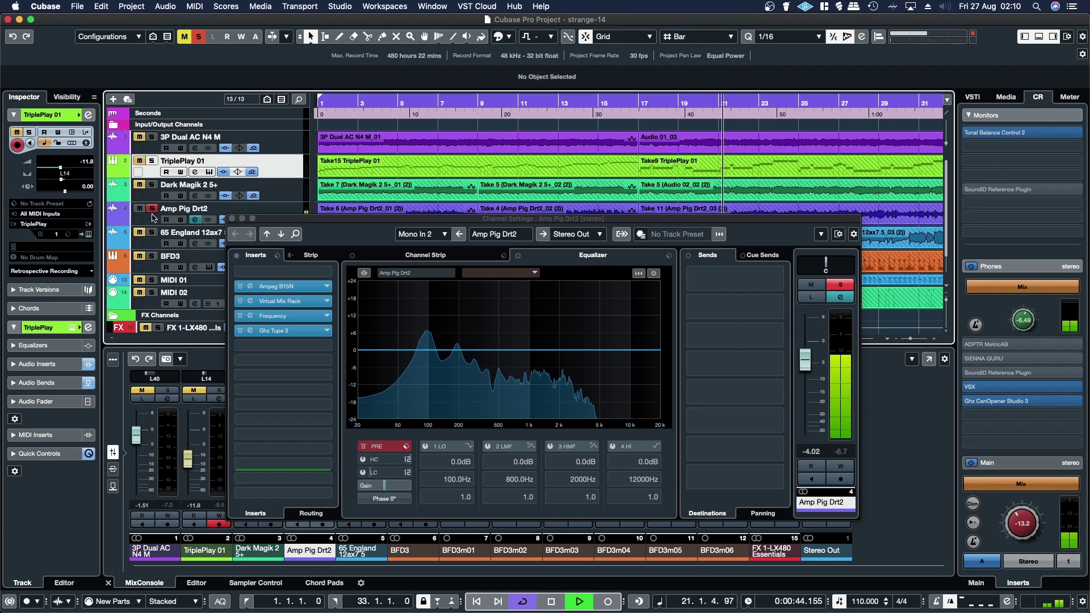
click(152, 208)
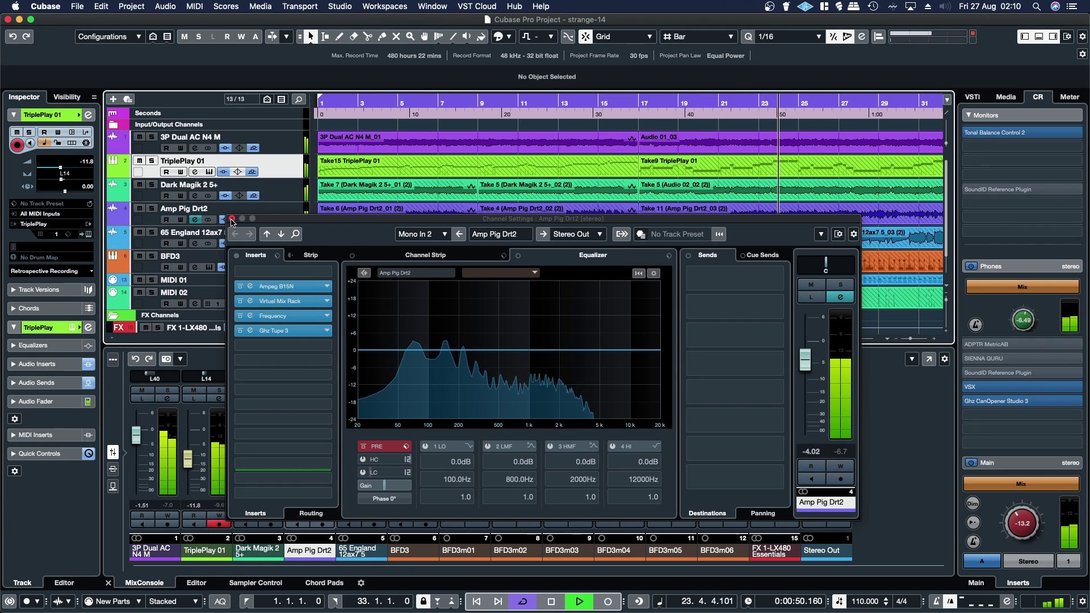
click(232, 219)
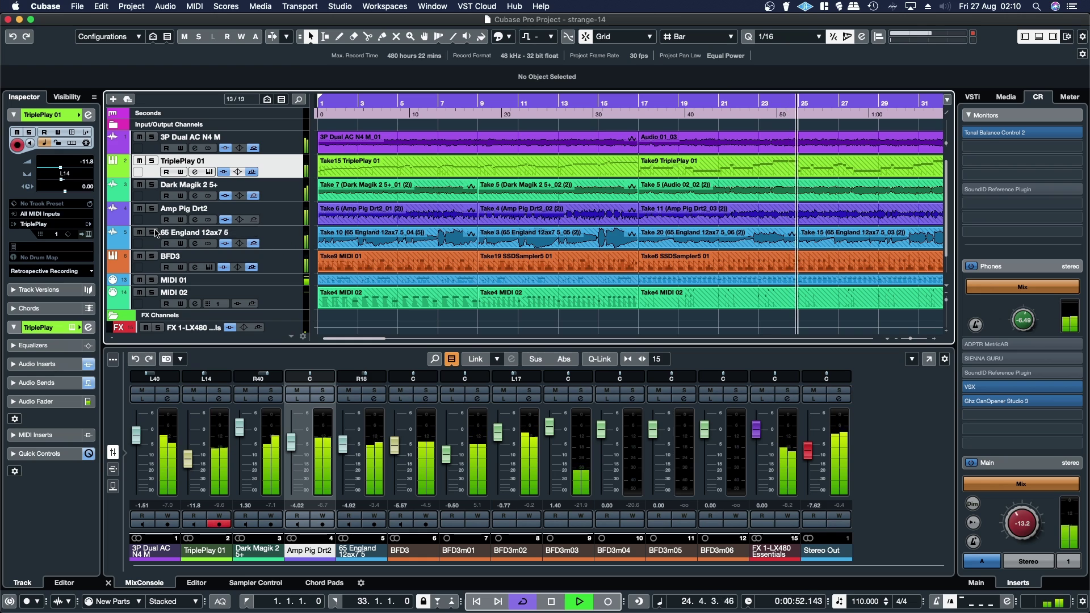
Solo the 65 England 12ax7 5 channel, open its Ghz Tupe 3 insert, and compare it bypassed and active once.
click(152, 233)
click(195, 244)
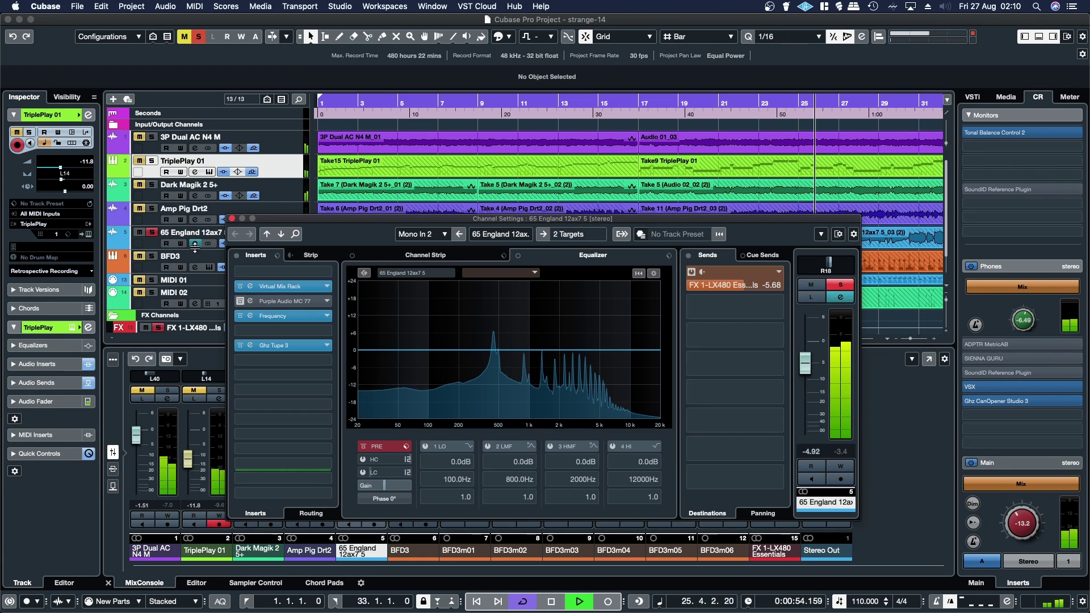
click(248, 346)
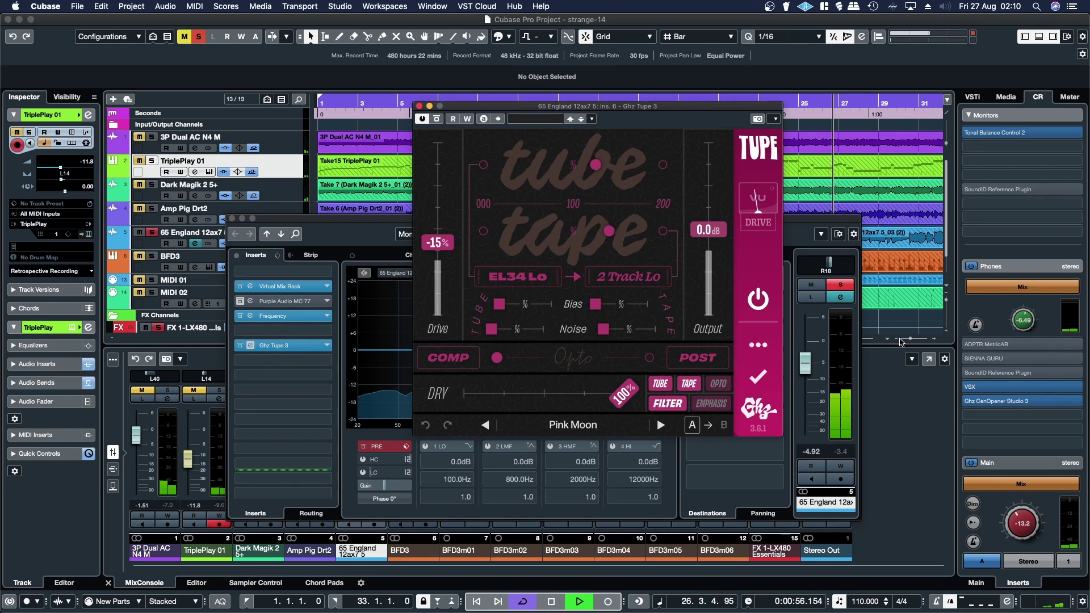
click(756, 307)
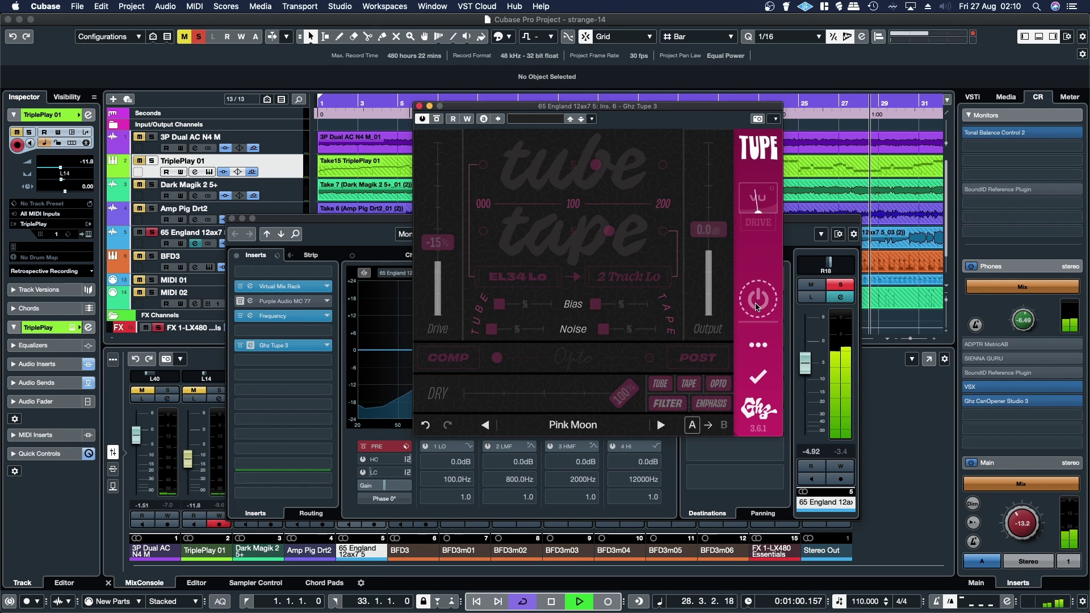
click(757, 299)
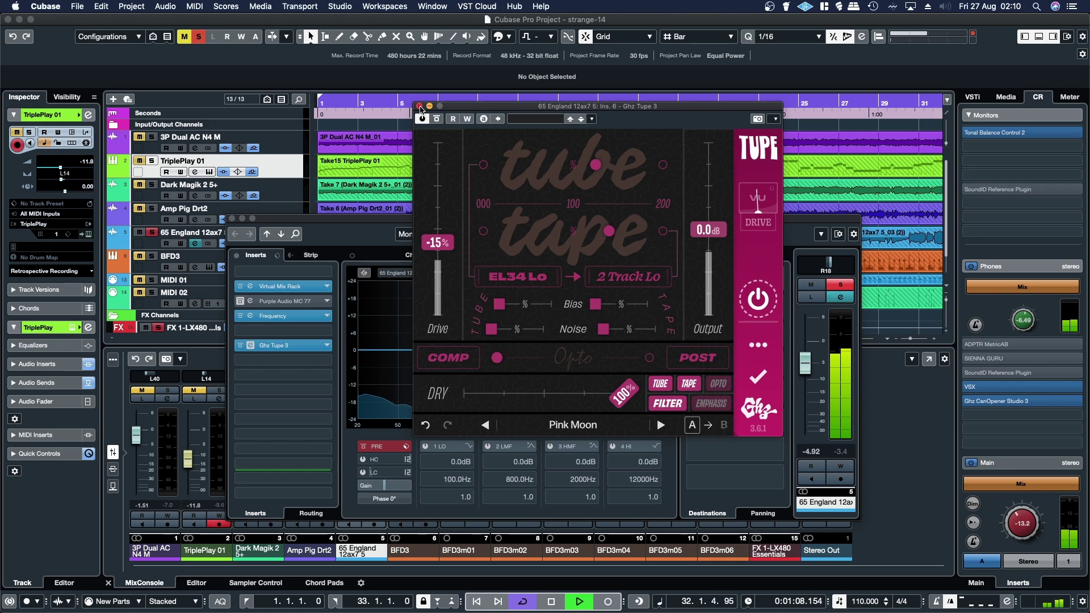
Set the Ghz Tupe 3 window size to XXL (200%) and move the window so it fits on screen.
right_click(540, 180)
mouse_move(618, 364)
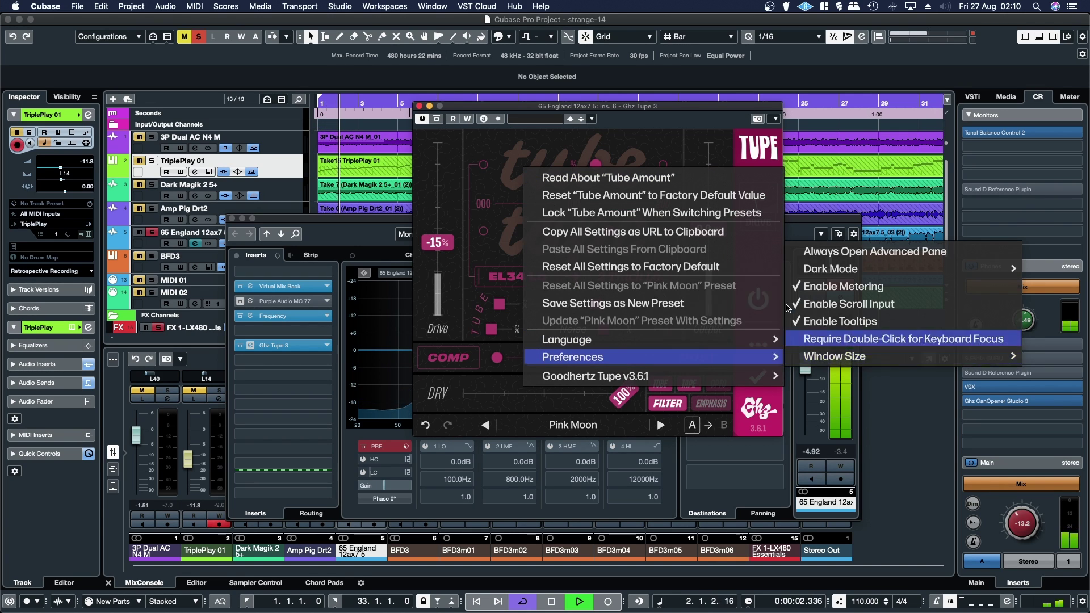
mouse_move(864, 357)
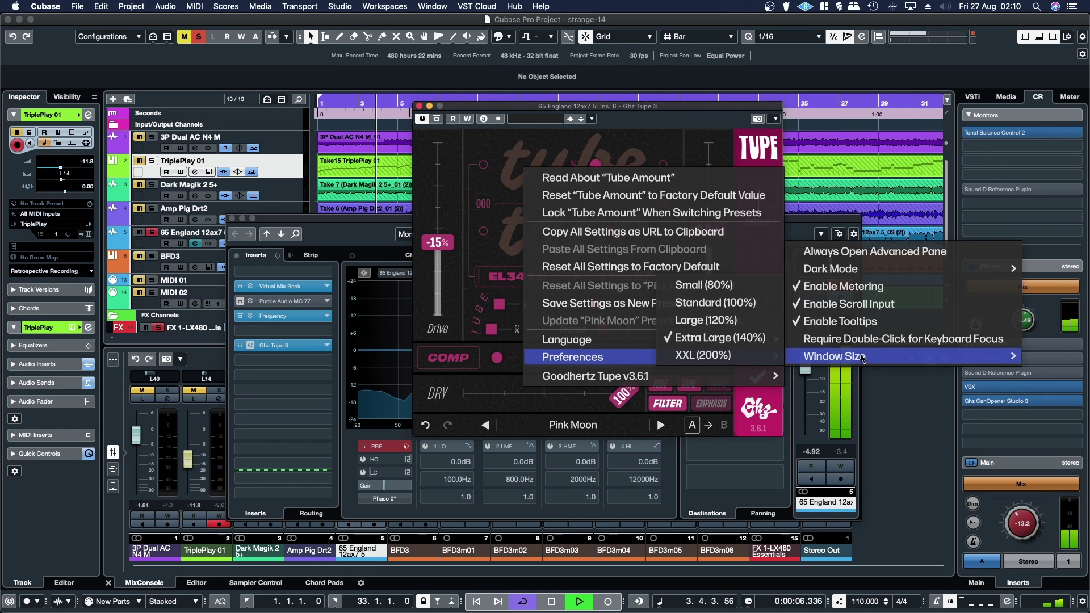
click(693, 356)
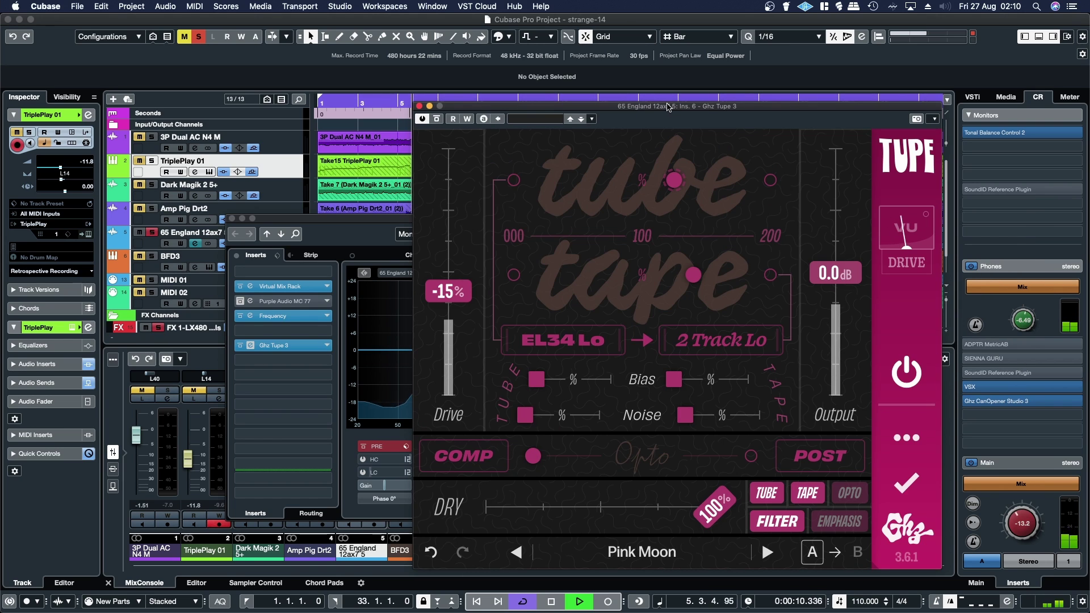
drag(668, 107, 556, 73)
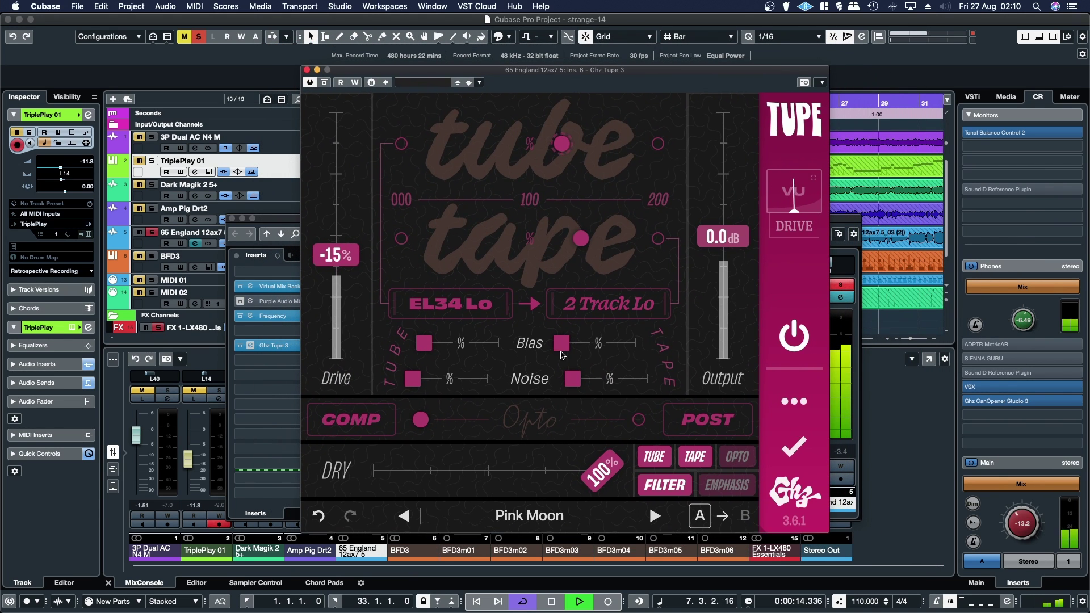
Set the Ghz Tupe 3 window size back to Extra Large (140%).
right_click(486, 195)
mouse_move(588, 398)
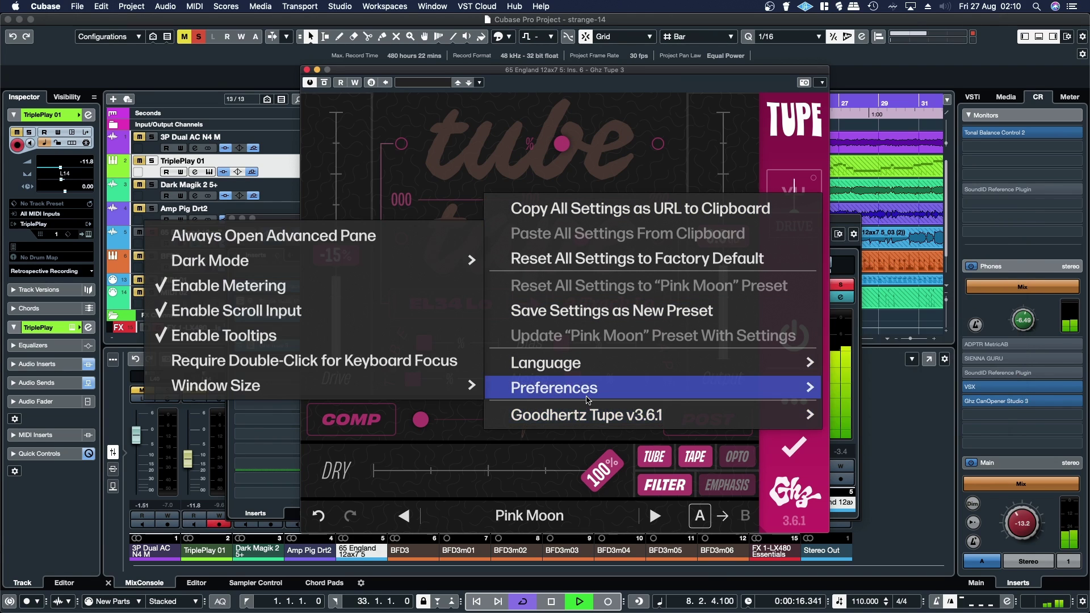
mouse_move(429, 392)
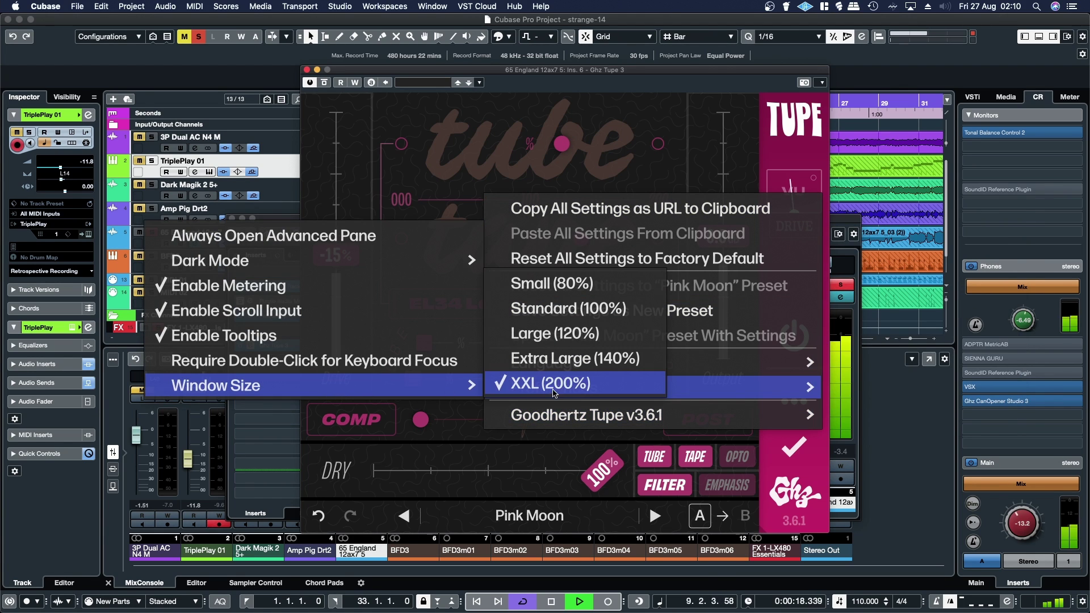
click(636, 360)
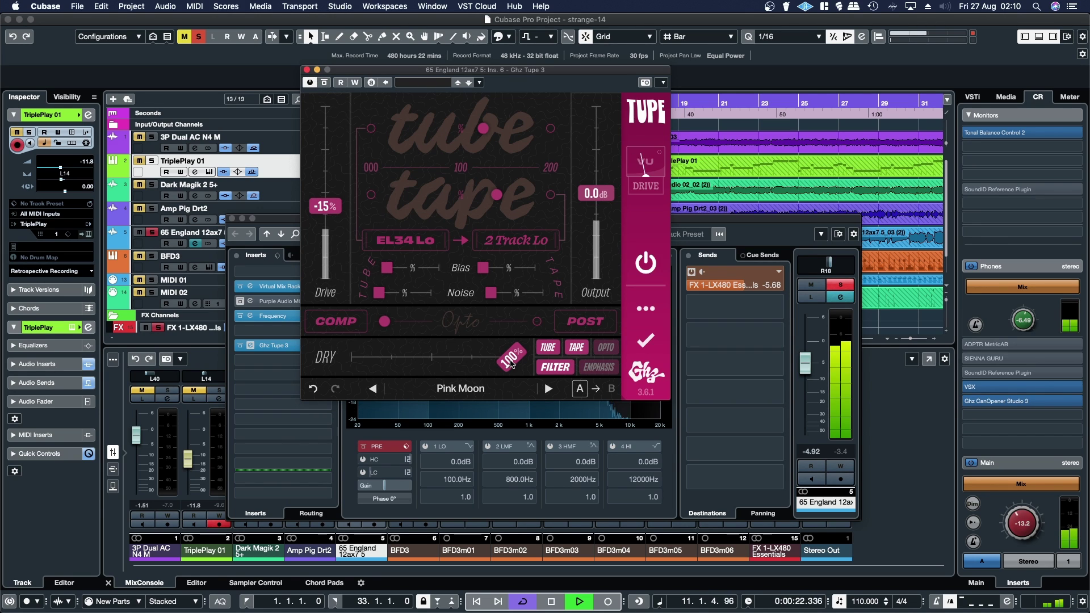
Examine the dry/wet slider and the available tube and tape types in Ghz Tupe 3.
drag(511, 363, 529, 386)
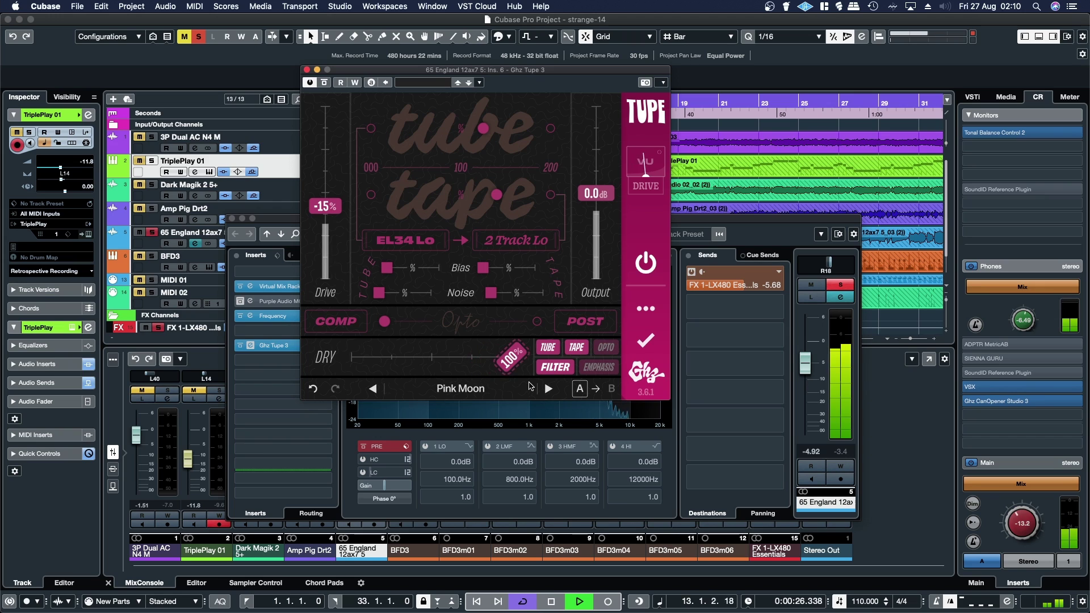
click(429, 243)
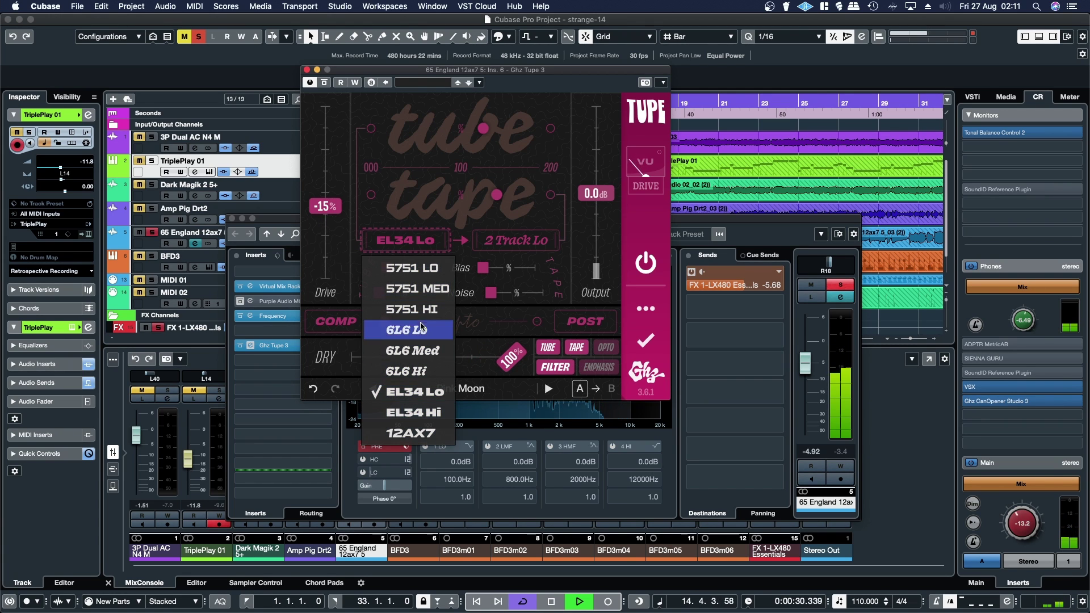
click(504, 248)
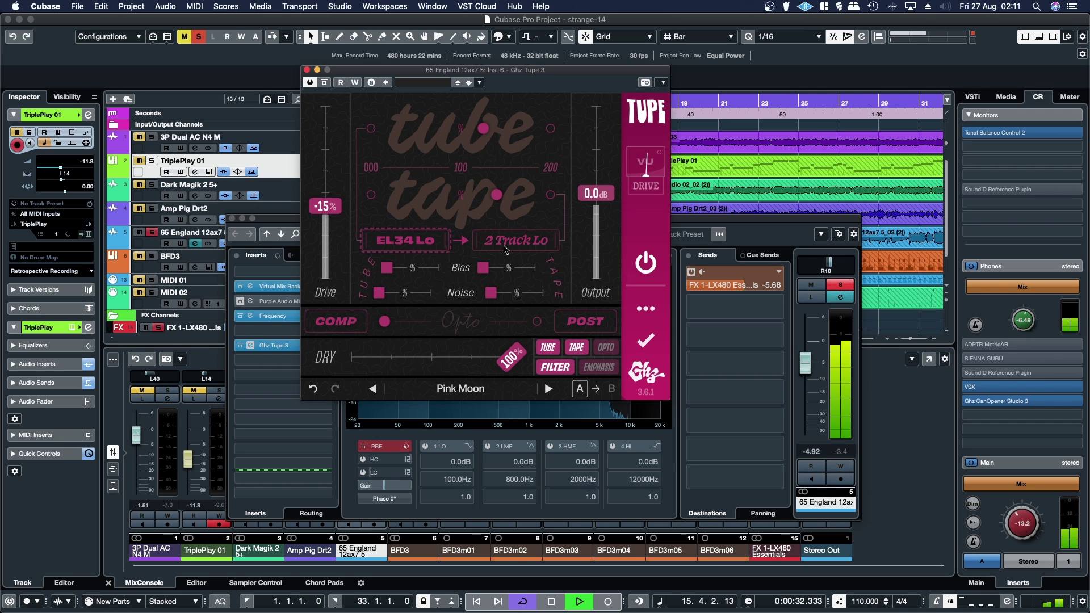
click(505, 248)
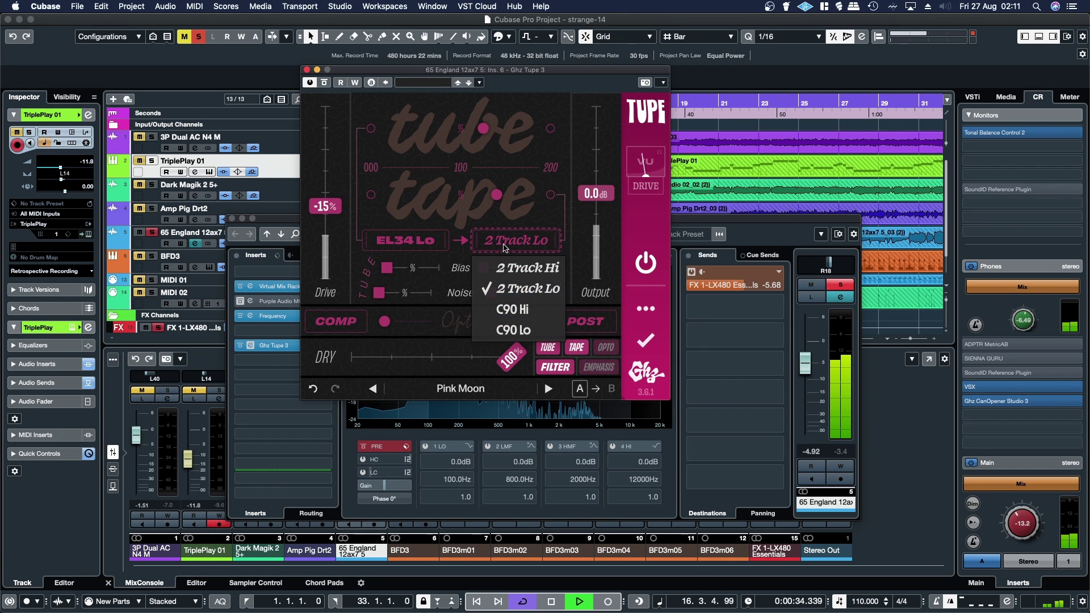
click(508, 243)
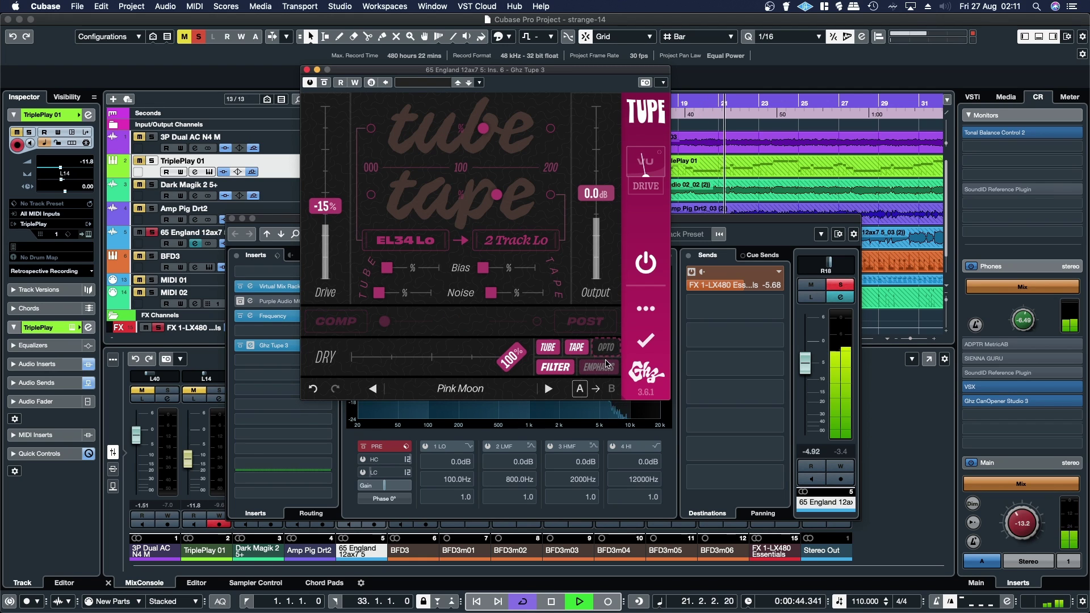
Enable the Opto section of Ghz Tupe 3, raise its amount to about three quarters, and close the plug-in window.
drag(388, 324, 497, 344)
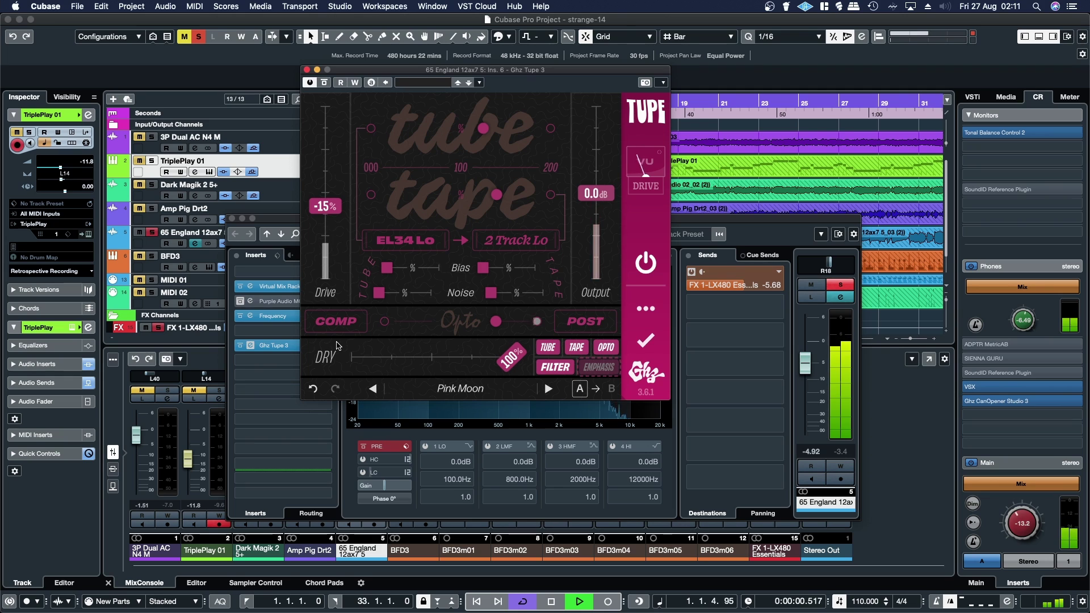
click(307, 69)
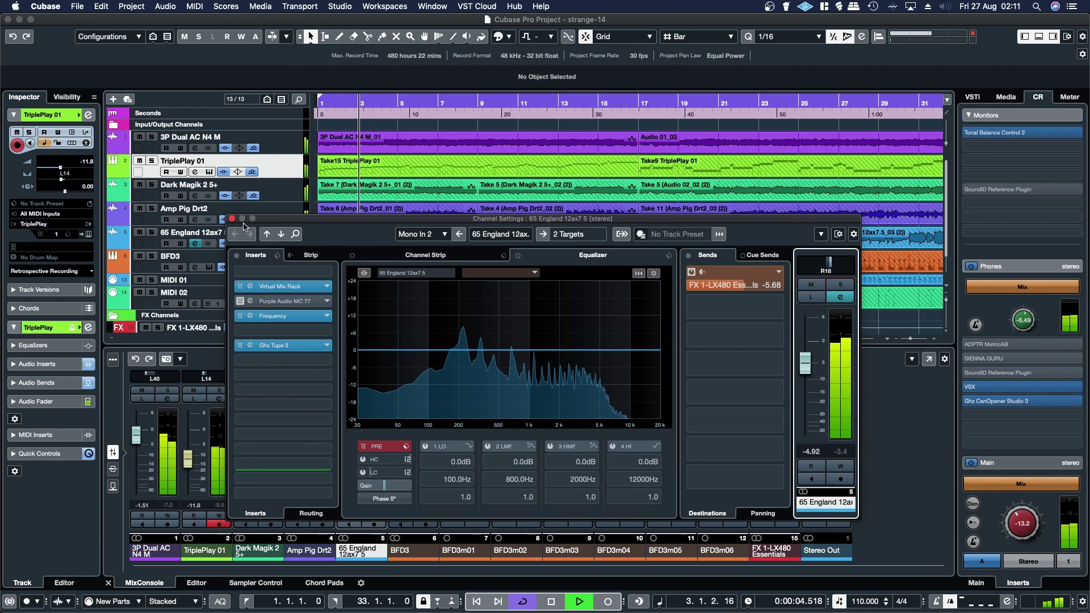
Close the channel settings window and compare the BFD3 channel soloed against the full mix.
click(414, 352)
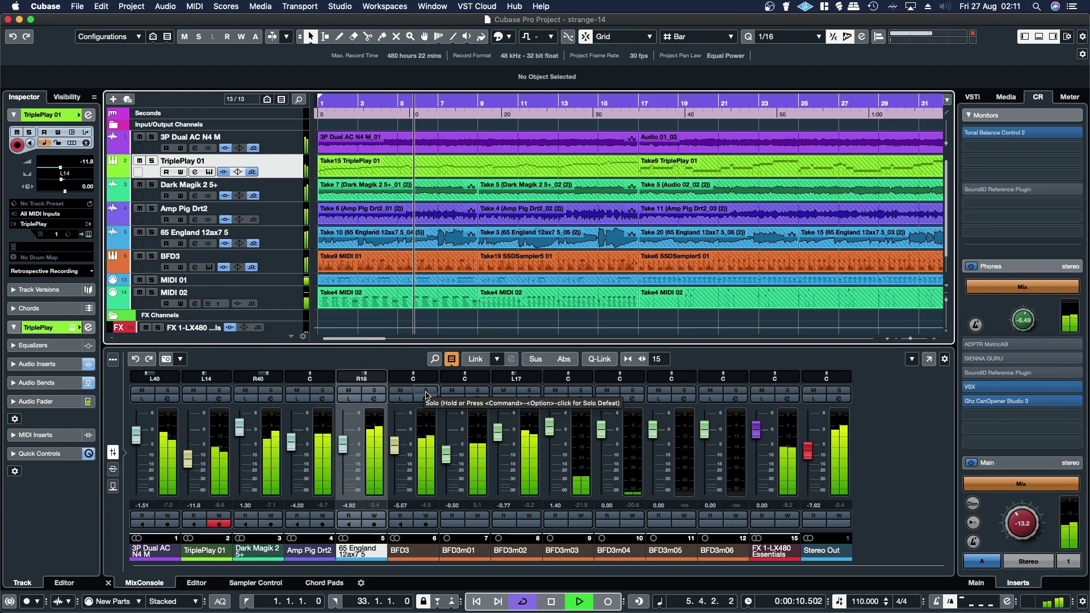
click(426, 392)
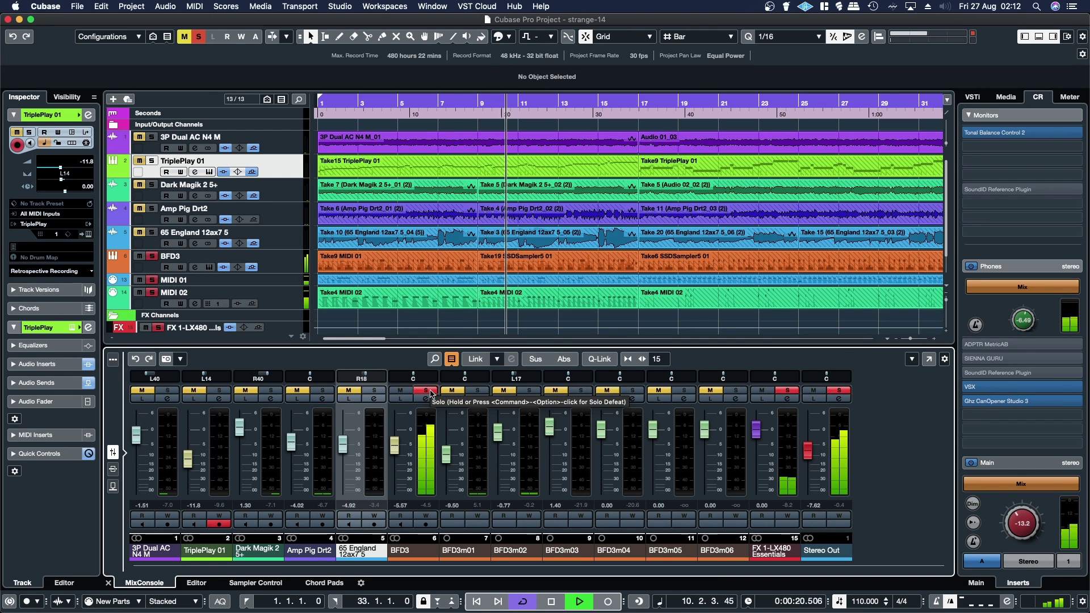
click(427, 390)
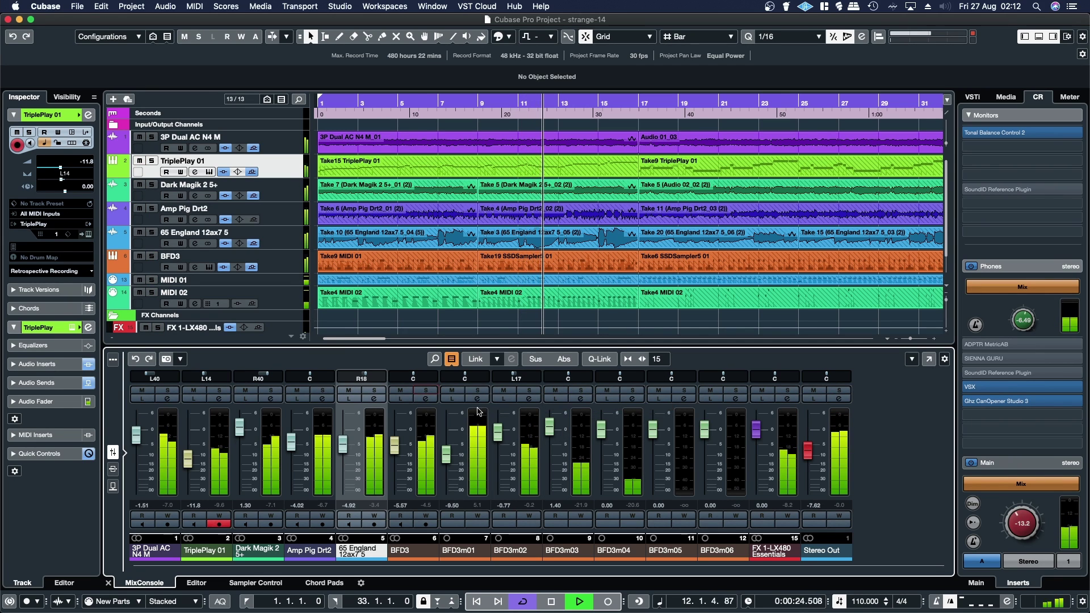
Solo BFD3 from its channel settings and compare its Ghz Tupe 3 insert bypassed and active.
click(426, 399)
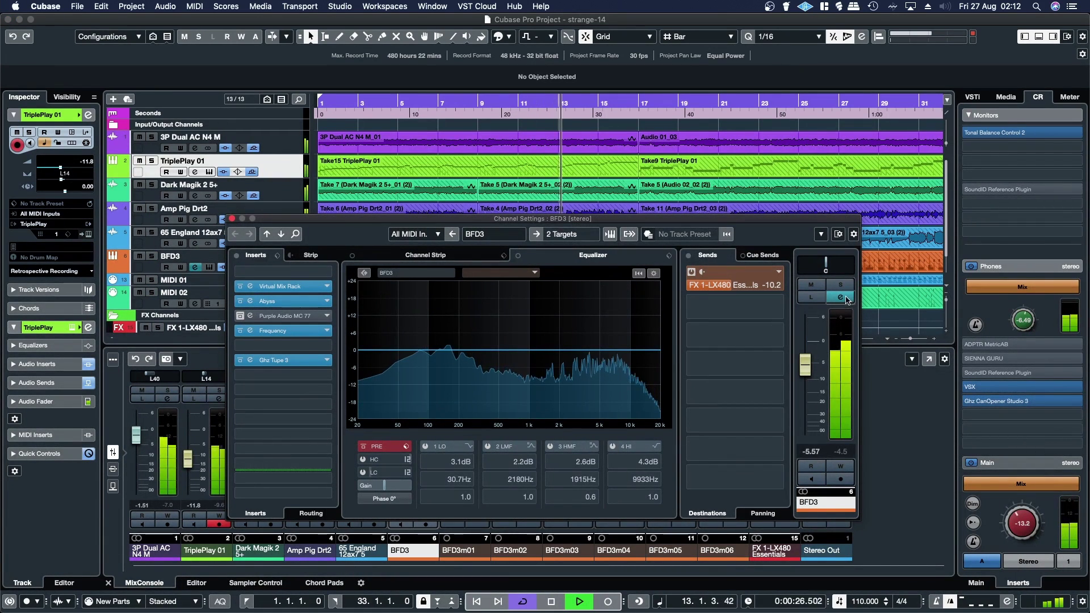
key(s)
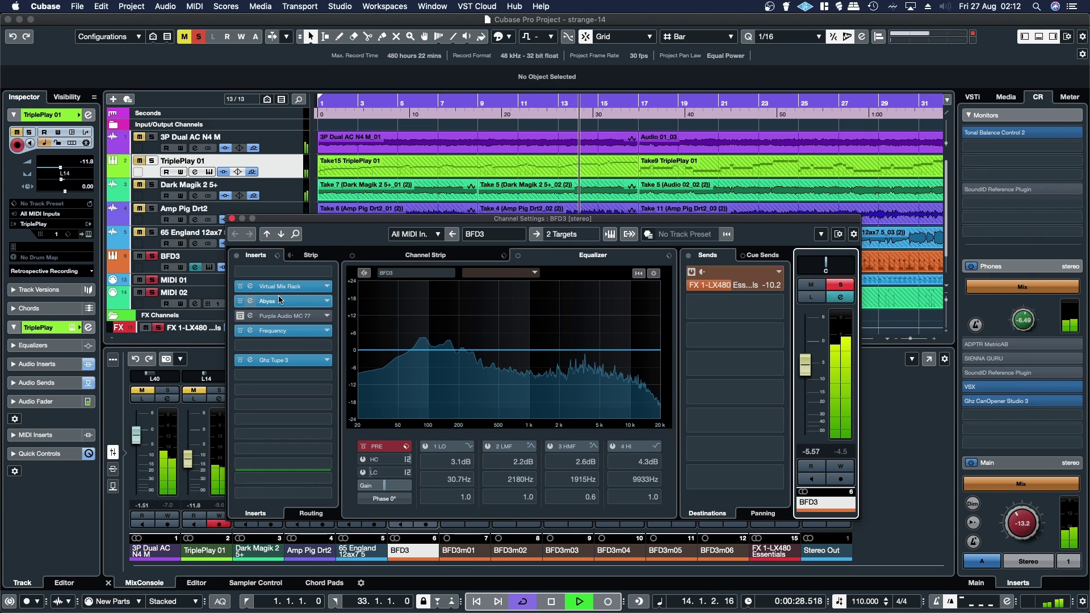
click(274, 361)
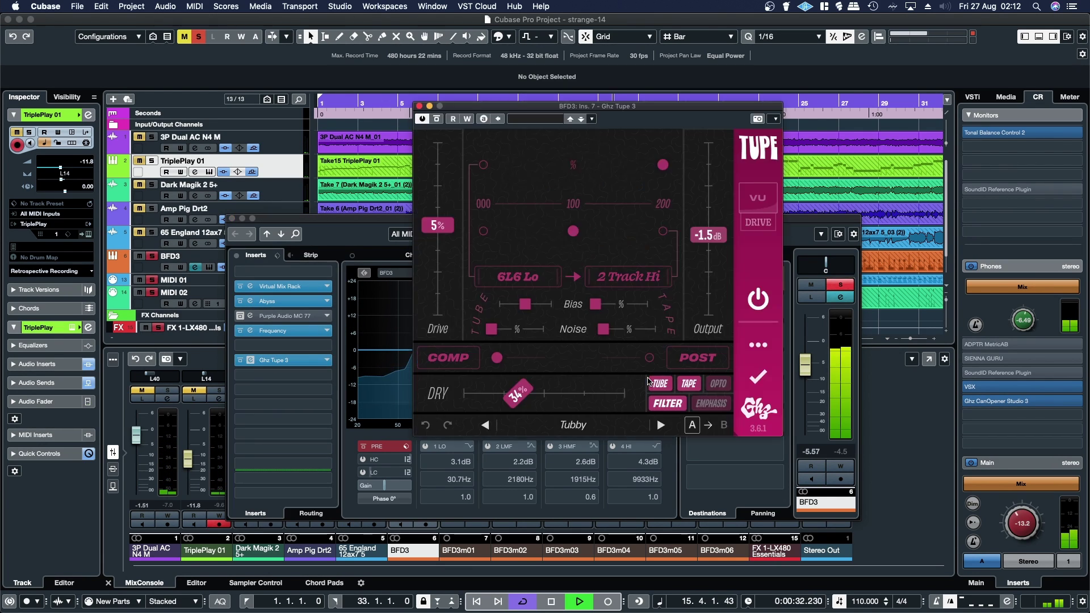
click(758, 301)
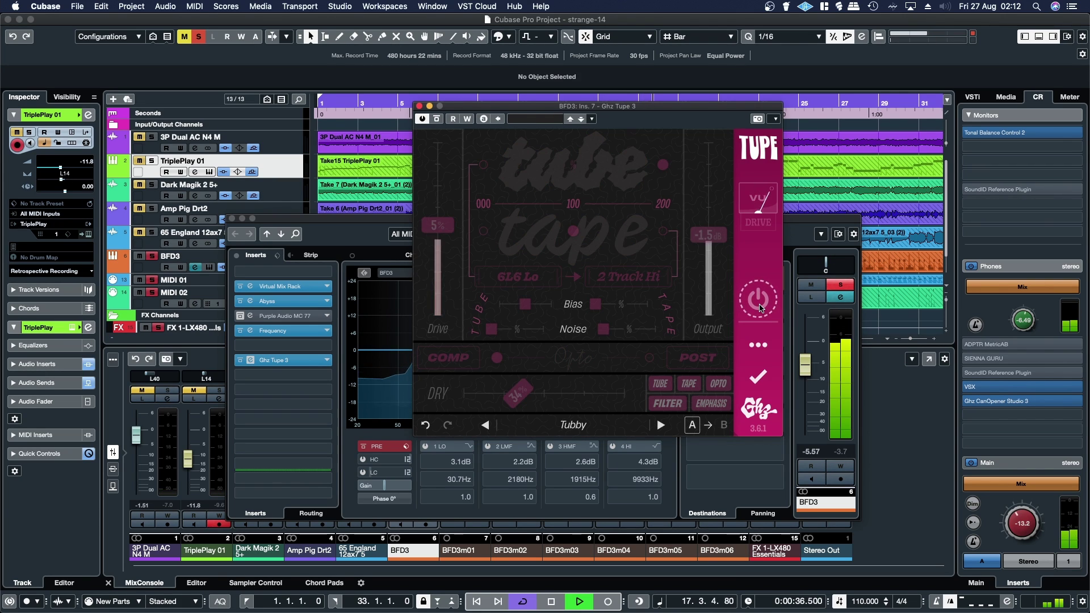
click(761, 308)
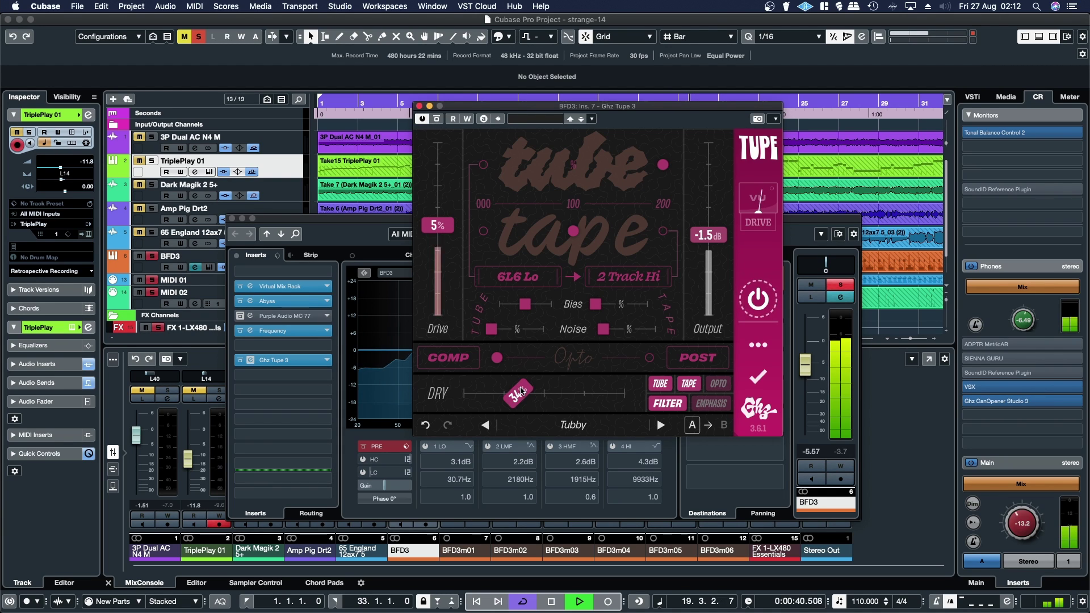
Set the dry/wet mix of Ghz Tupe 3 on BFD3 to 48% and close the plug-in and channel settings.
drag(521, 391, 544, 407)
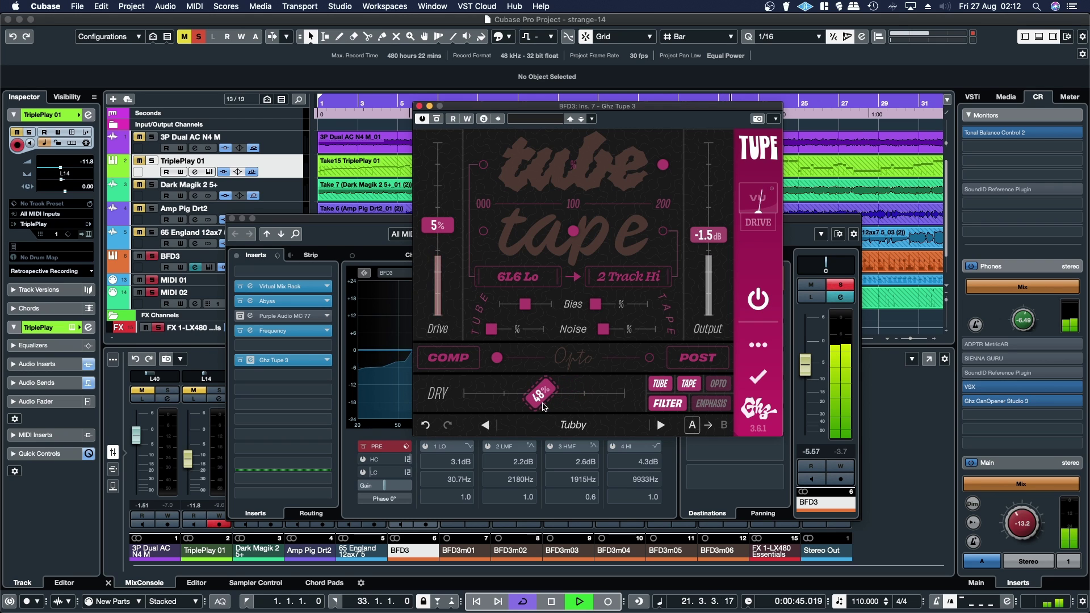
click(420, 107)
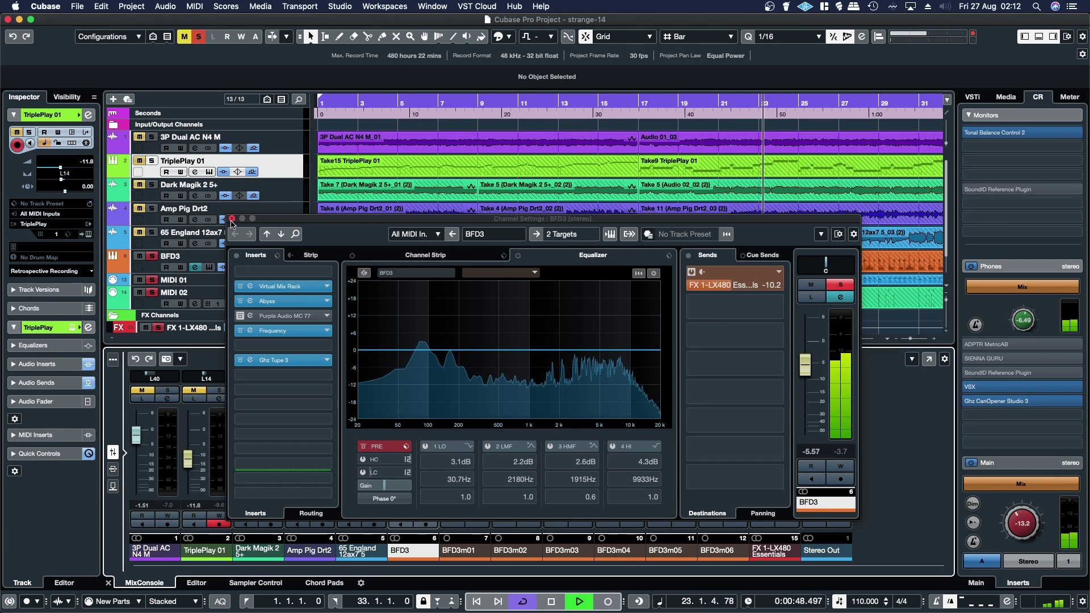
click(233, 220)
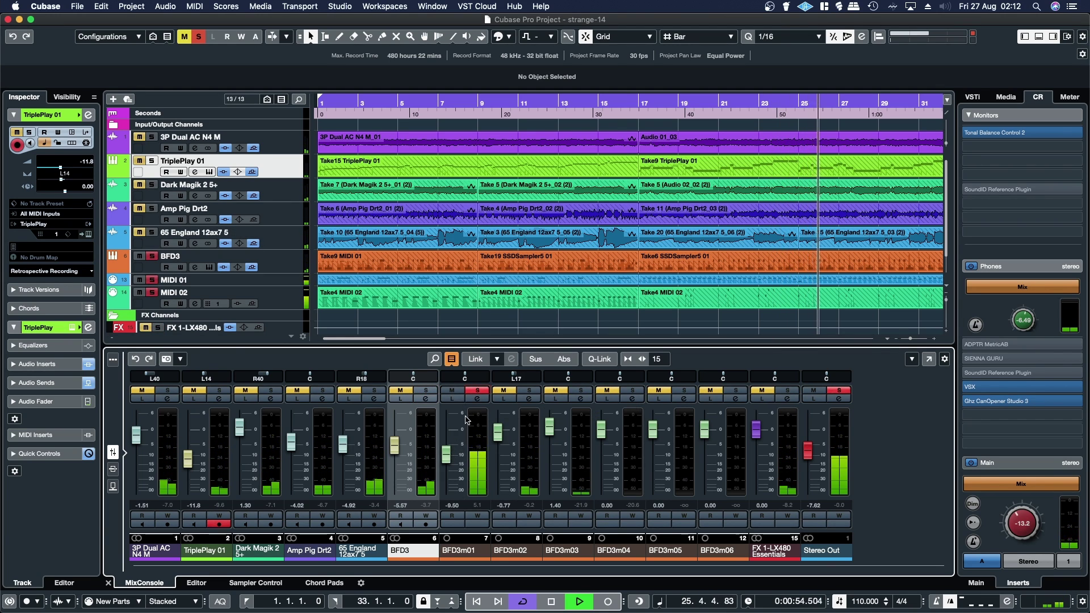
Open the BFD3m01 channel settings and add Ghz Tupe 3 in insert slot 4.
click(476, 400)
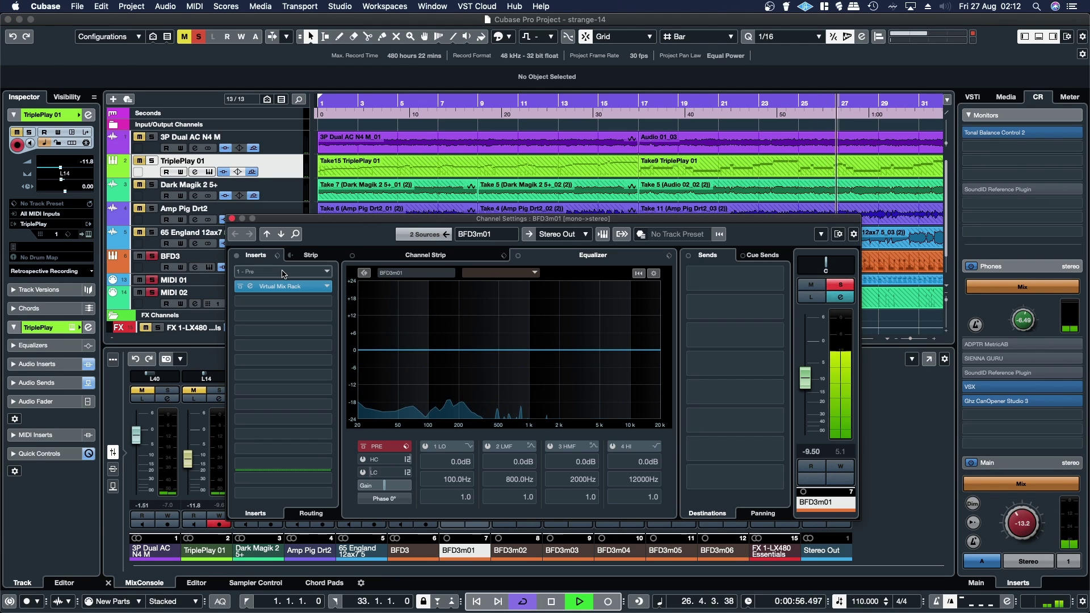
click(298, 305)
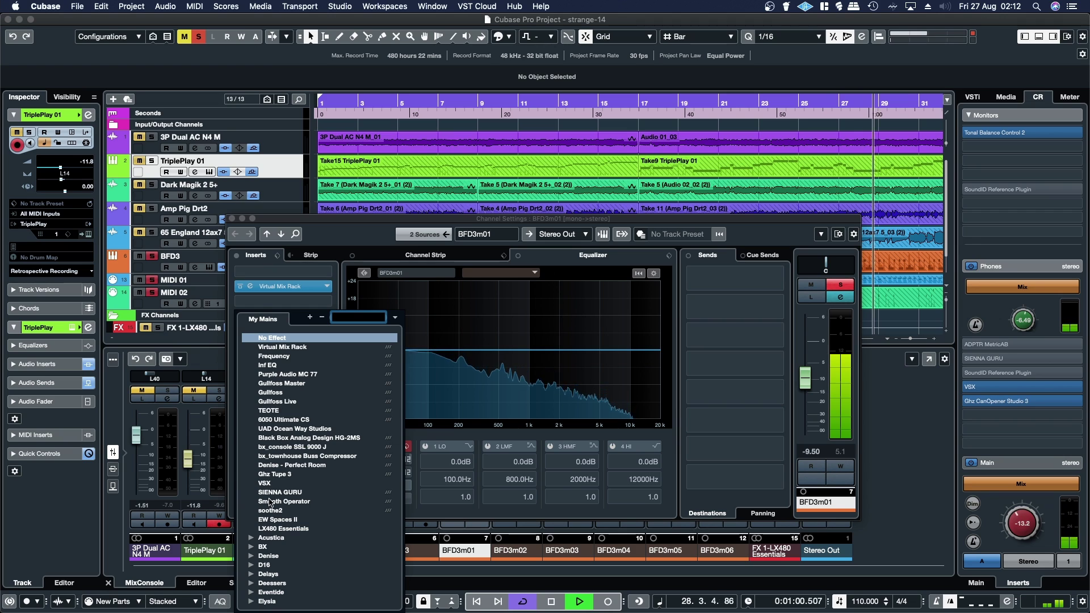
click(274, 475)
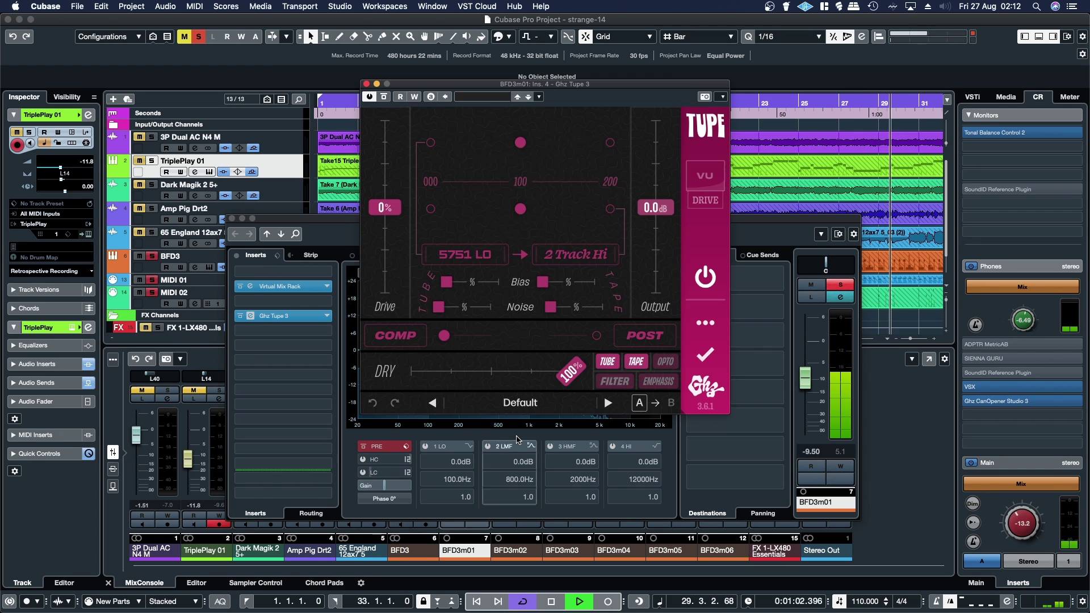
Audition the Ghz Tupe 3 presets on BFD3m01 from Maybellene onward and settle on Voodoo Child.
click(612, 403)
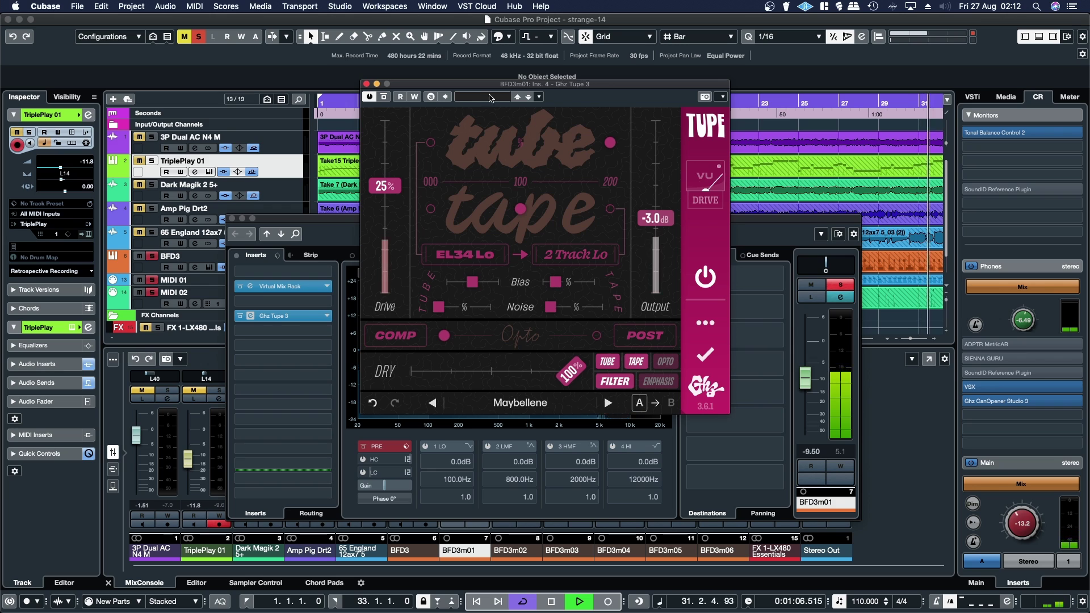
drag(506, 87, 412, 83)
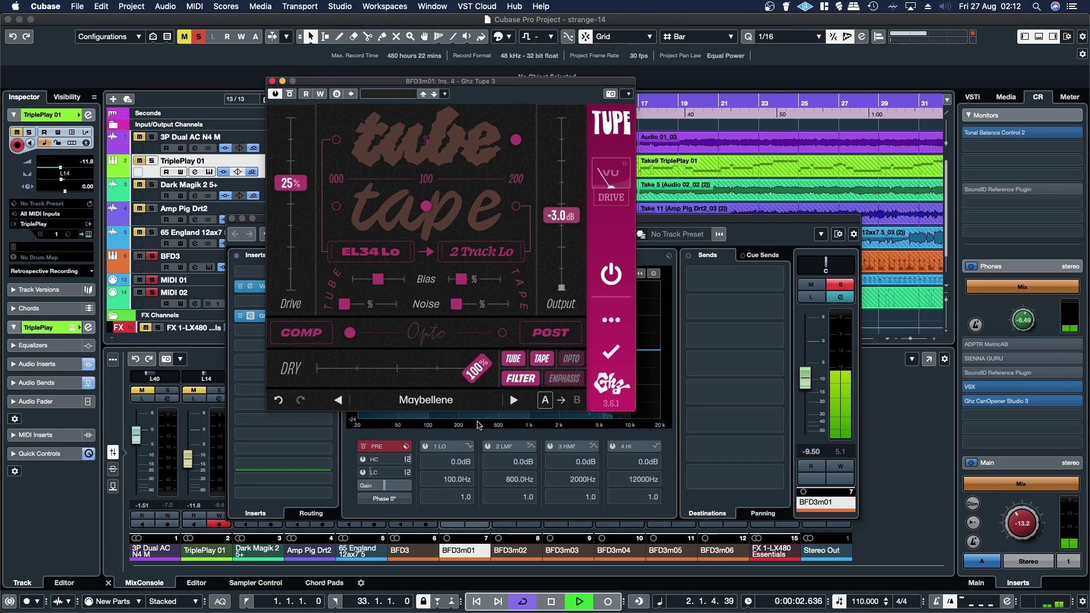
click(513, 401)
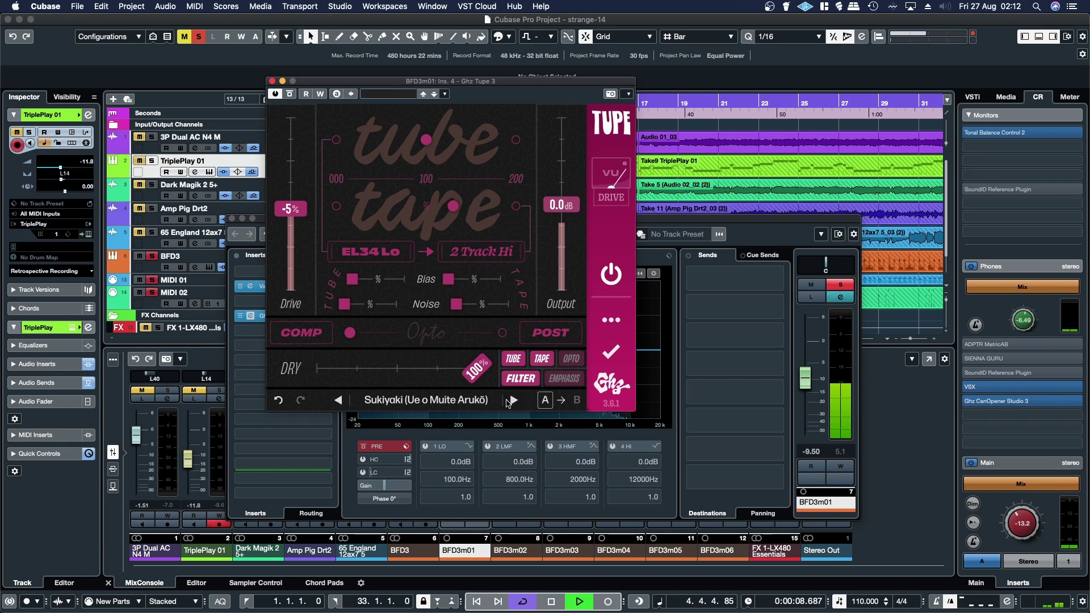
drag(478, 381, 542, 413)
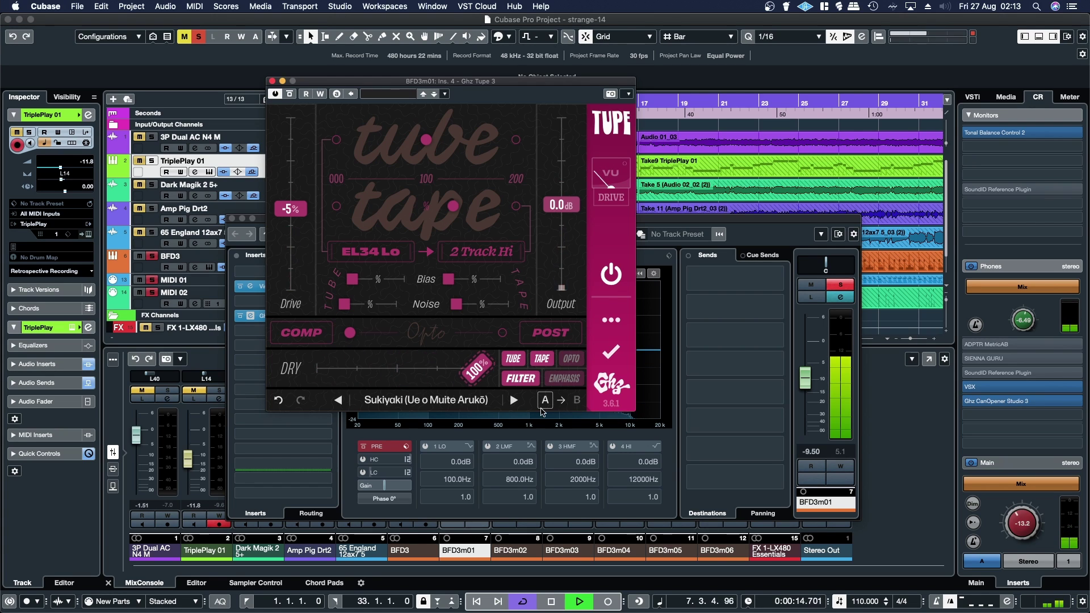
click(515, 401)
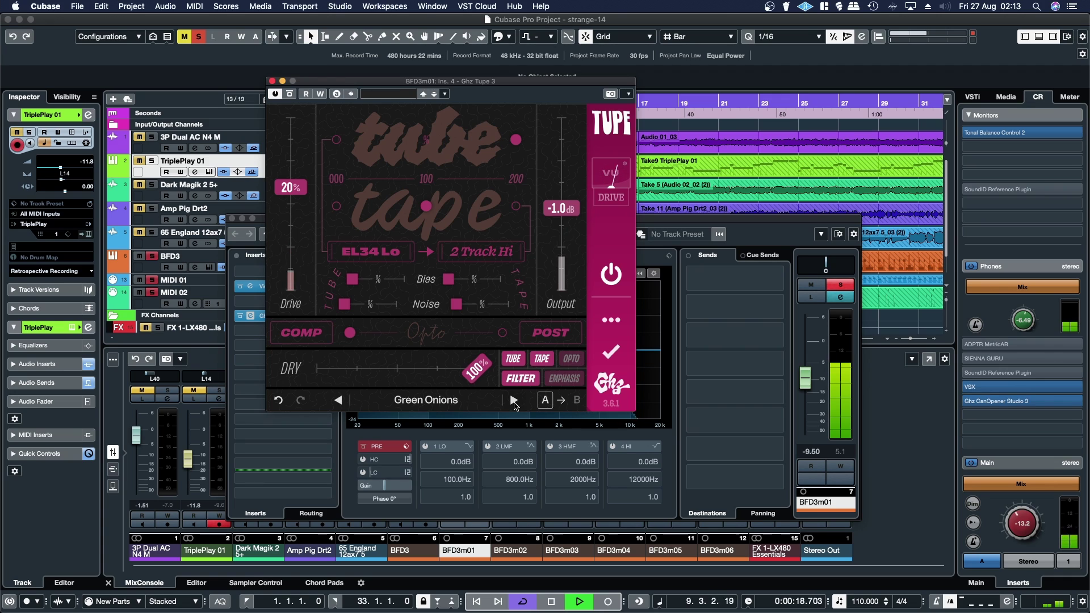
click(514, 400)
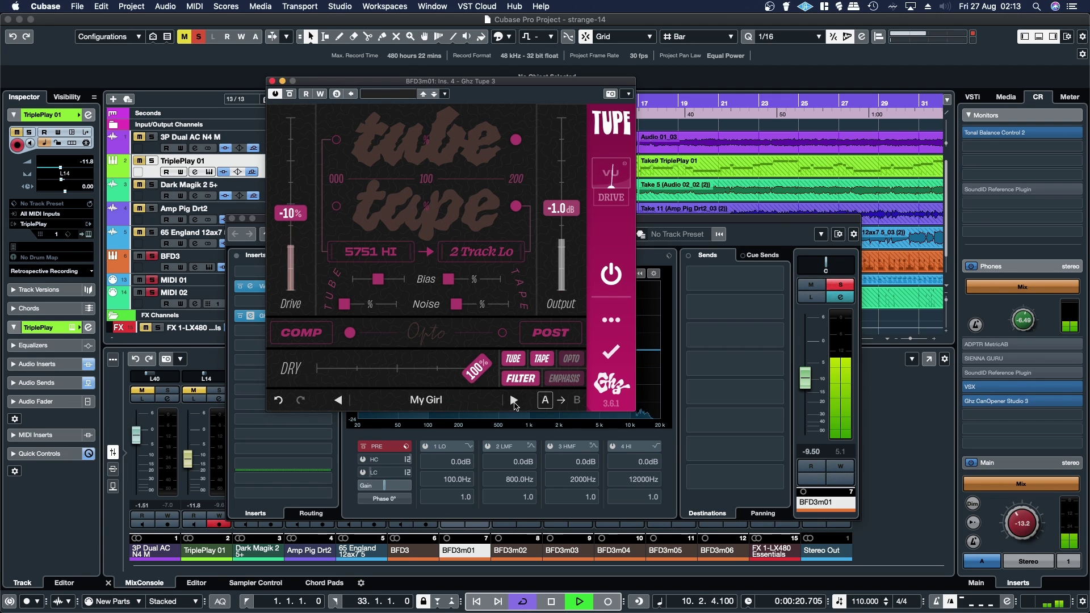
click(514, 401)
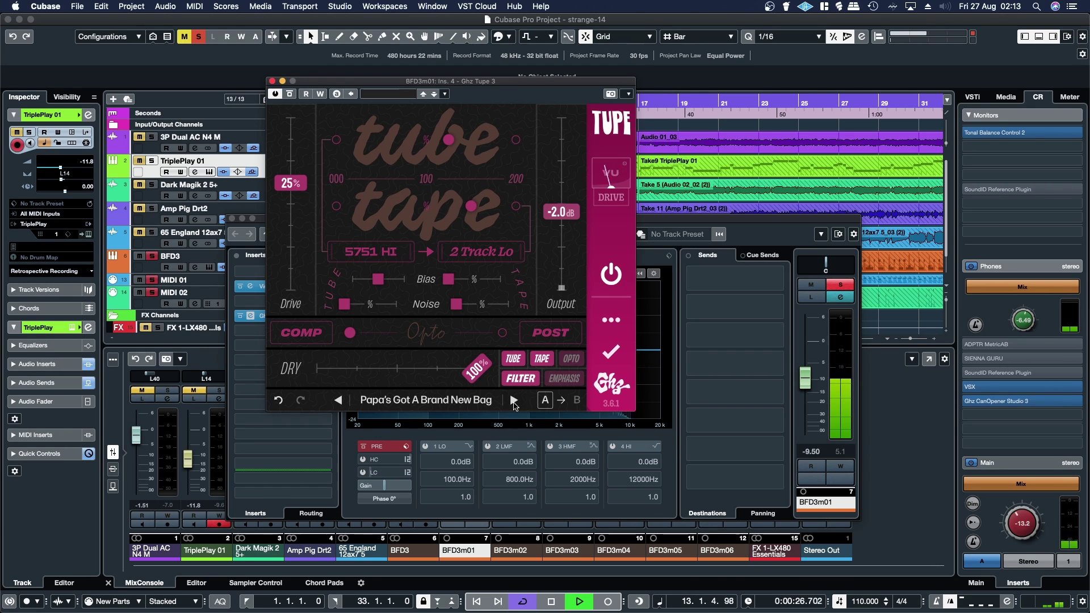
click(514, 400)
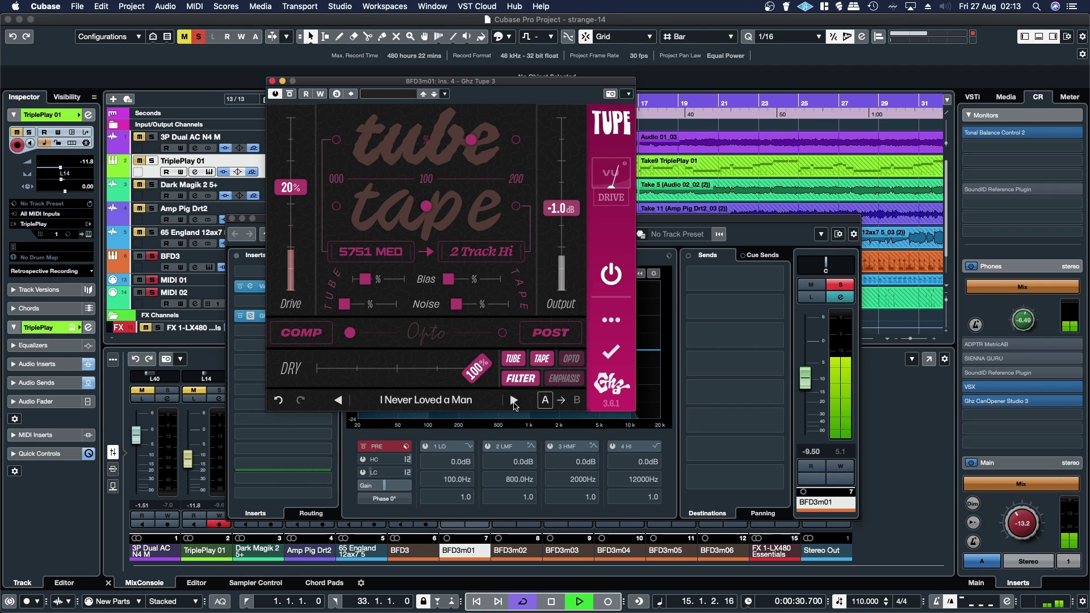
click(514, 400)
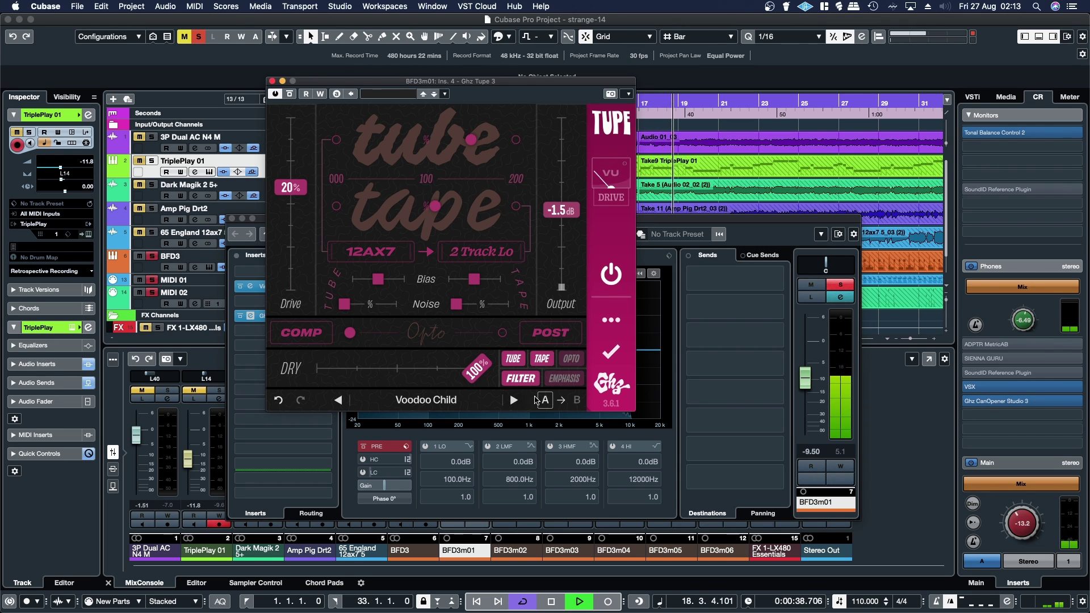
On BFD3m01, set the Ghz Tupe 3 Opto amount to just under halfway and raise the channel fader to -2.26.
drag(805, 390, 805, 381)
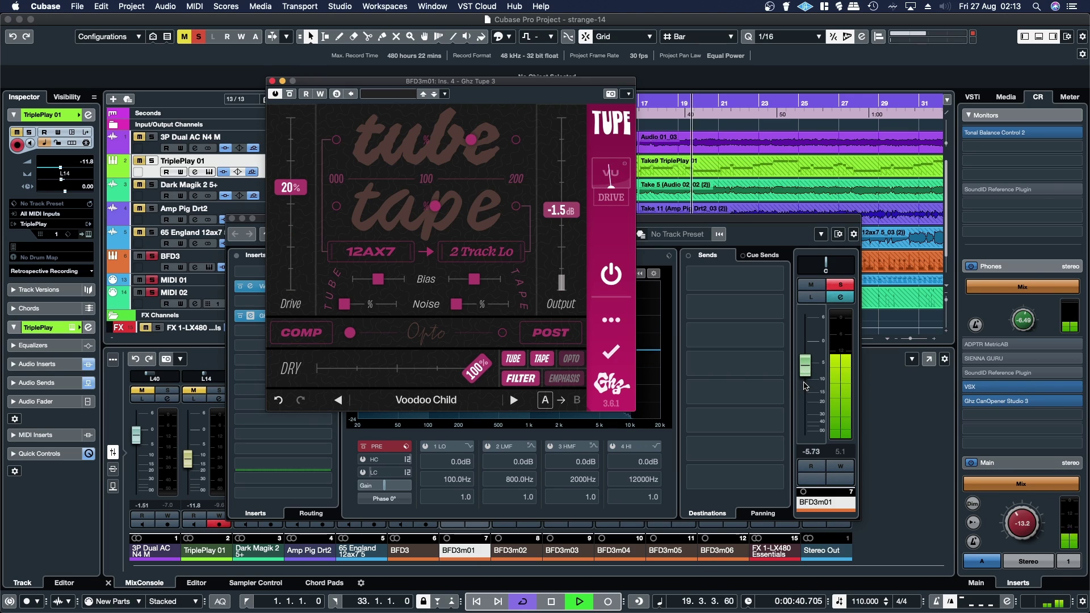
scroll(807, 386, up, 3)
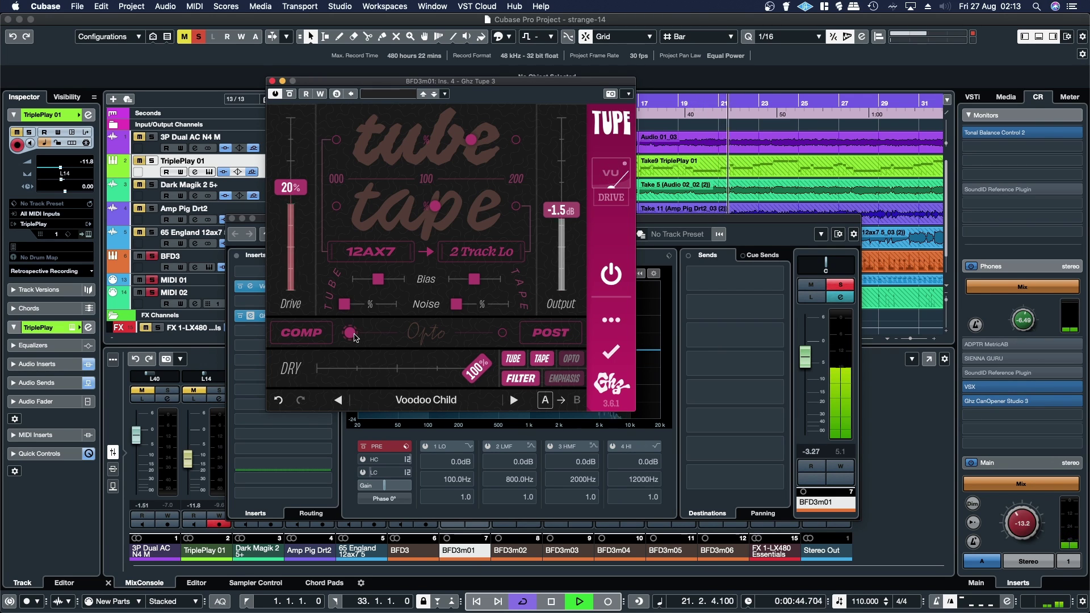
drag(358, 338, 431, 350)
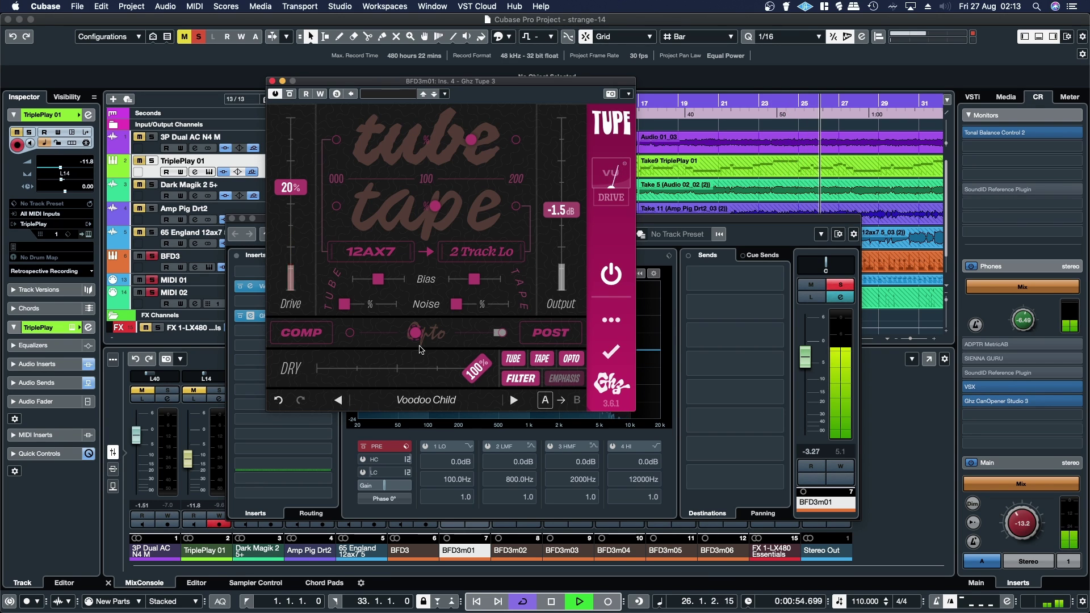
click(272, 81)
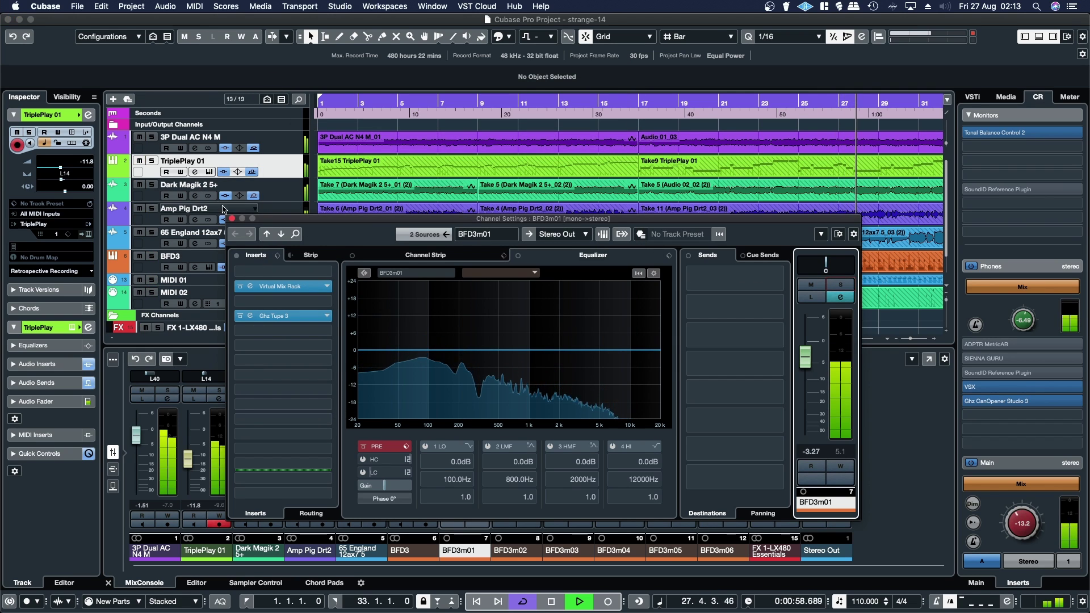
click(231, 218)
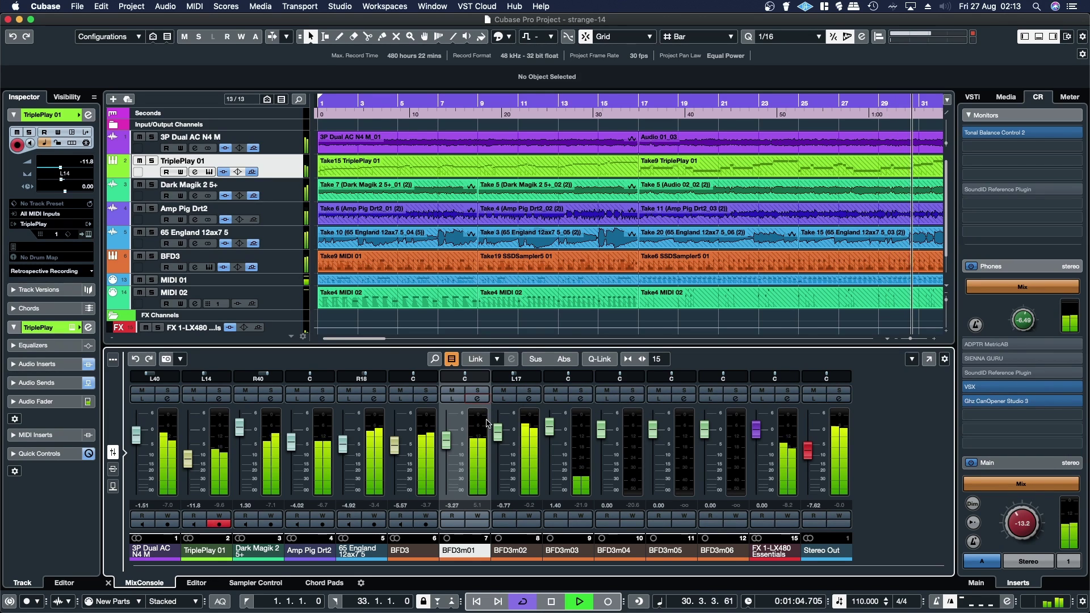
scroll(453, 452, up, 3)
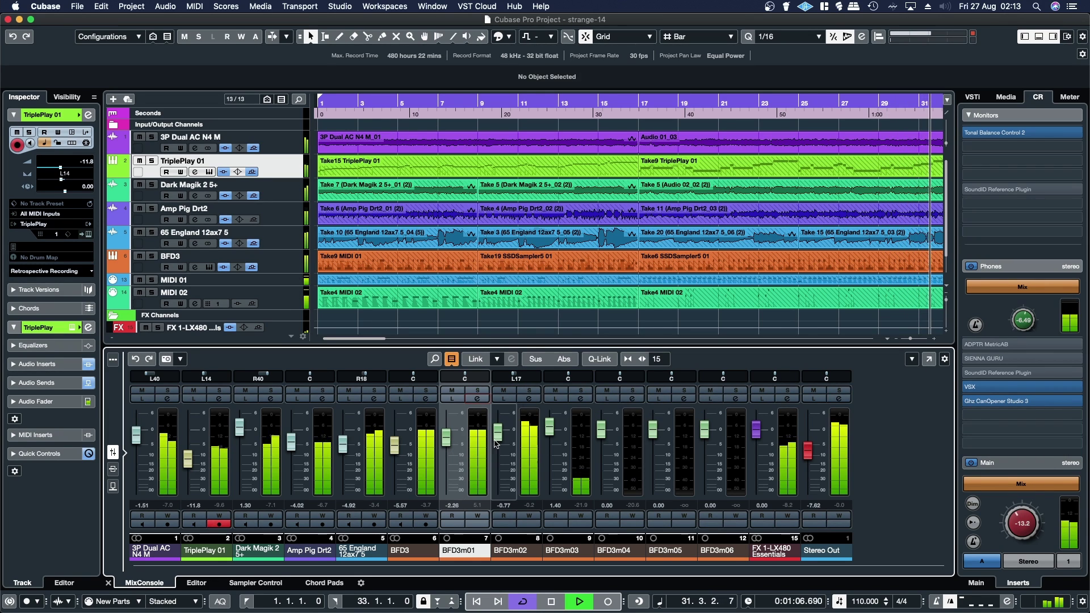
Solo BFD3m02, open its Ghz Tupe 3 insert, and raise the Opto amount to about 60% of its range.
click(529, 391)
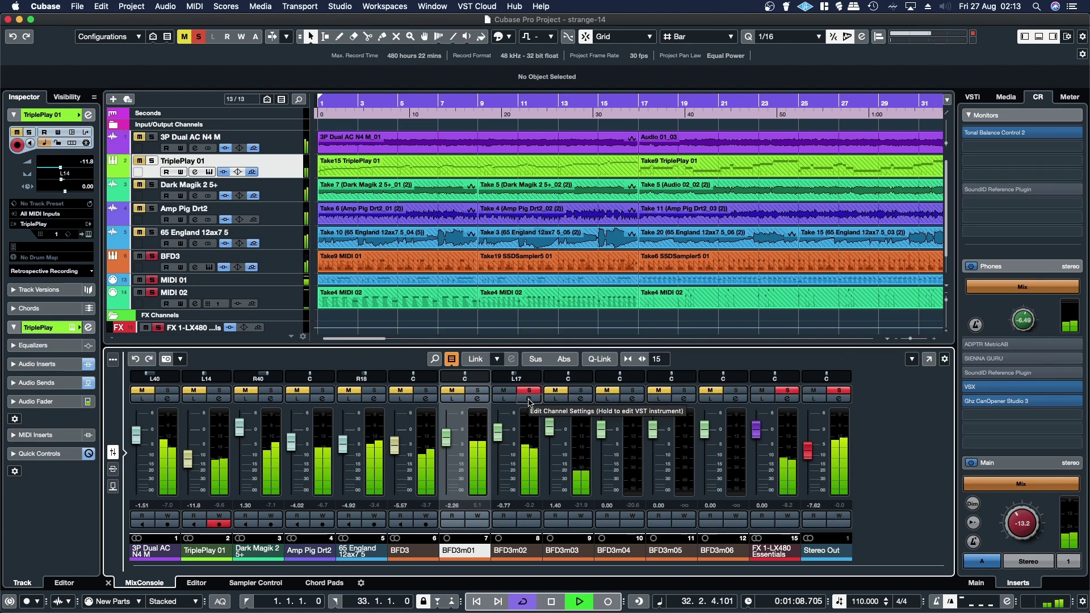
click(529, 399)
click(279, 332)
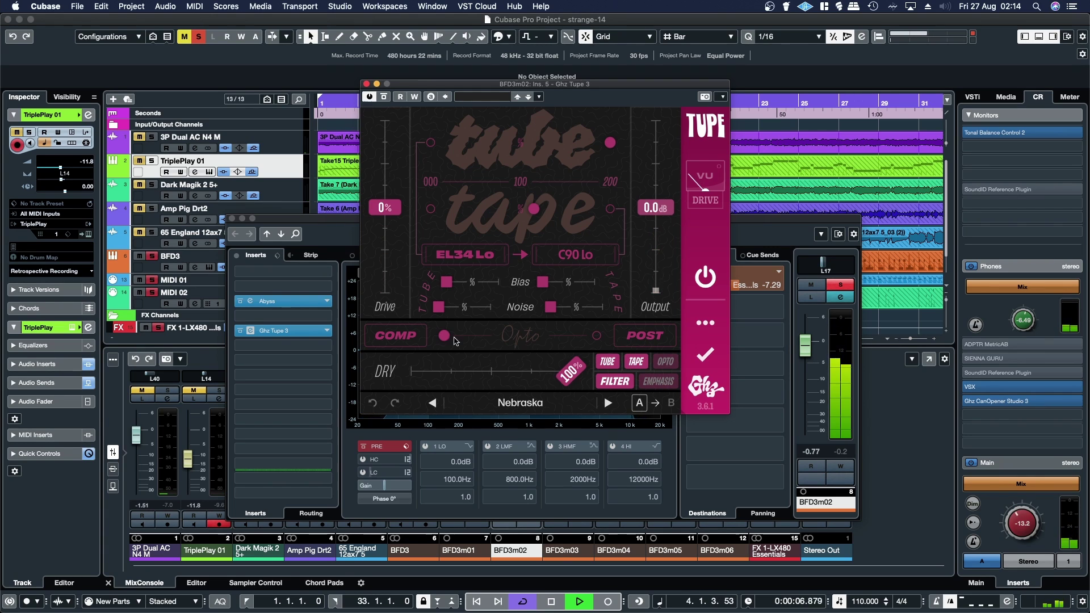
drag(455, 341, 472, 339)
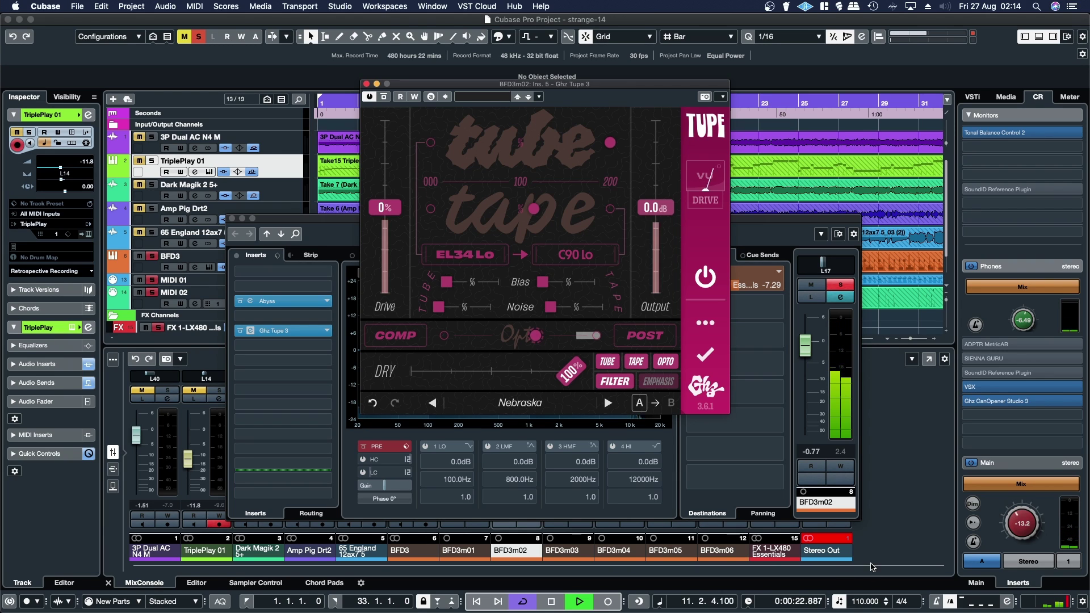
Switch the Opto section of Ghz Tupe 3 on BFD3m02 to Limit, close the plug-in, and turn off solo on Stereo Out.
click(838, 548)
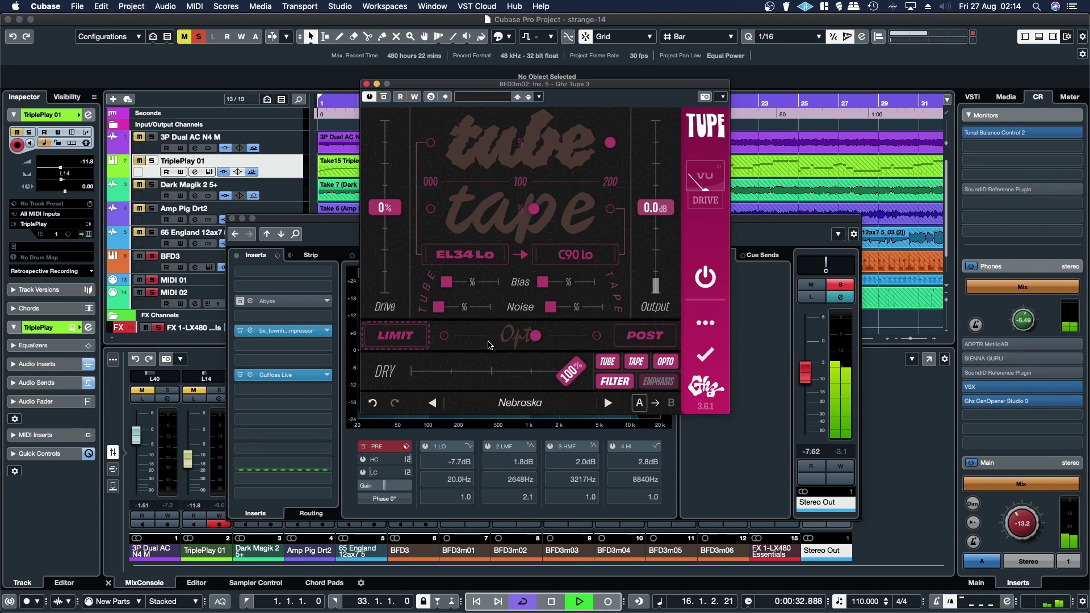
click(366, 83)
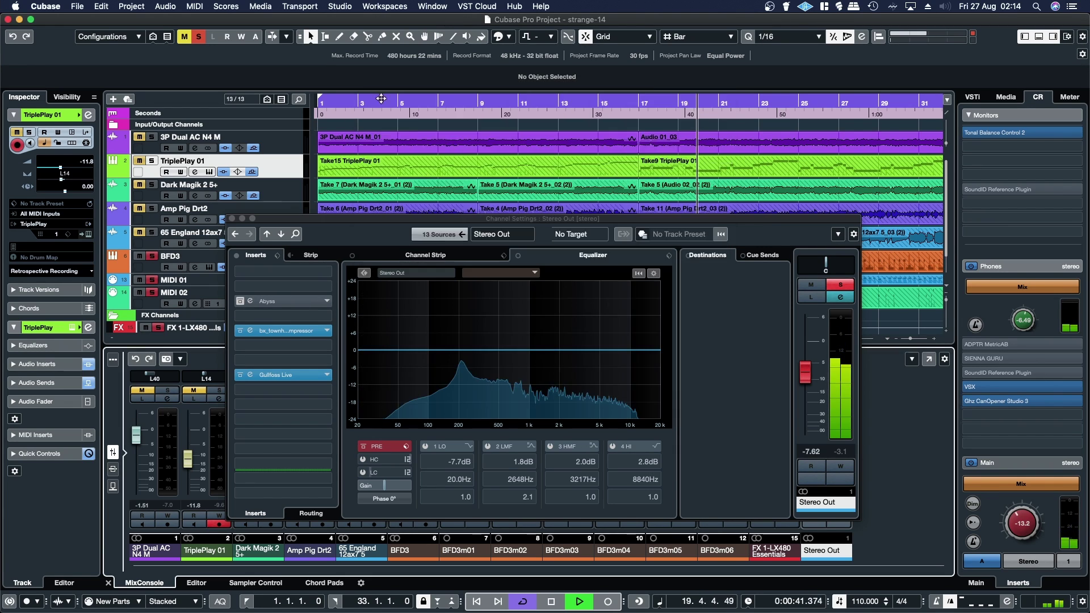
click(840, 284)
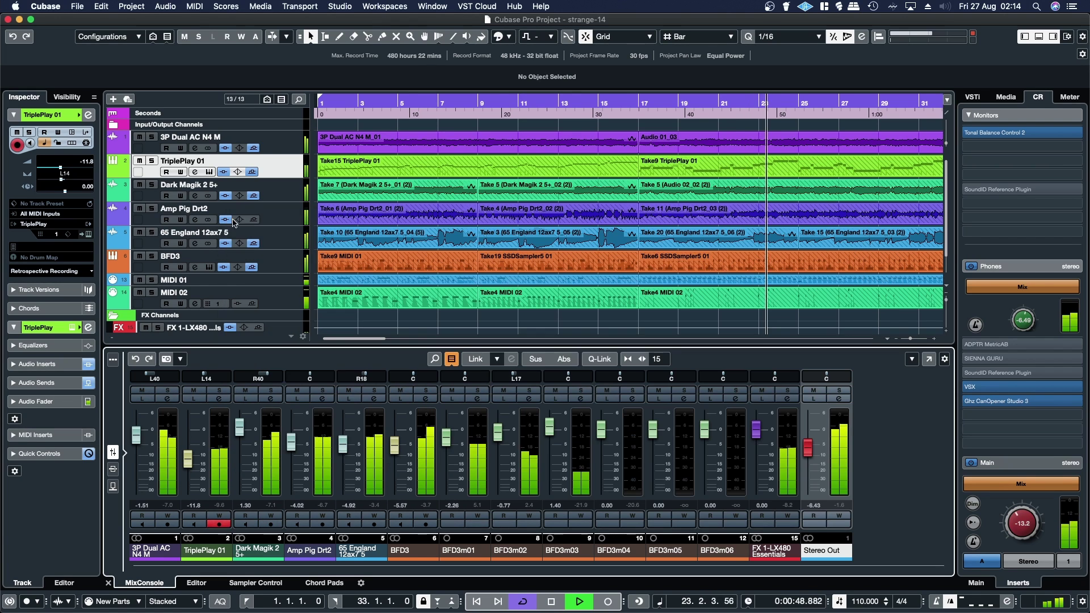
Close the channel settings, then lower the 65 England 12ax7 5 fader to -7.43 and the Stereo Out fader to -7.62.
click(232, 218)
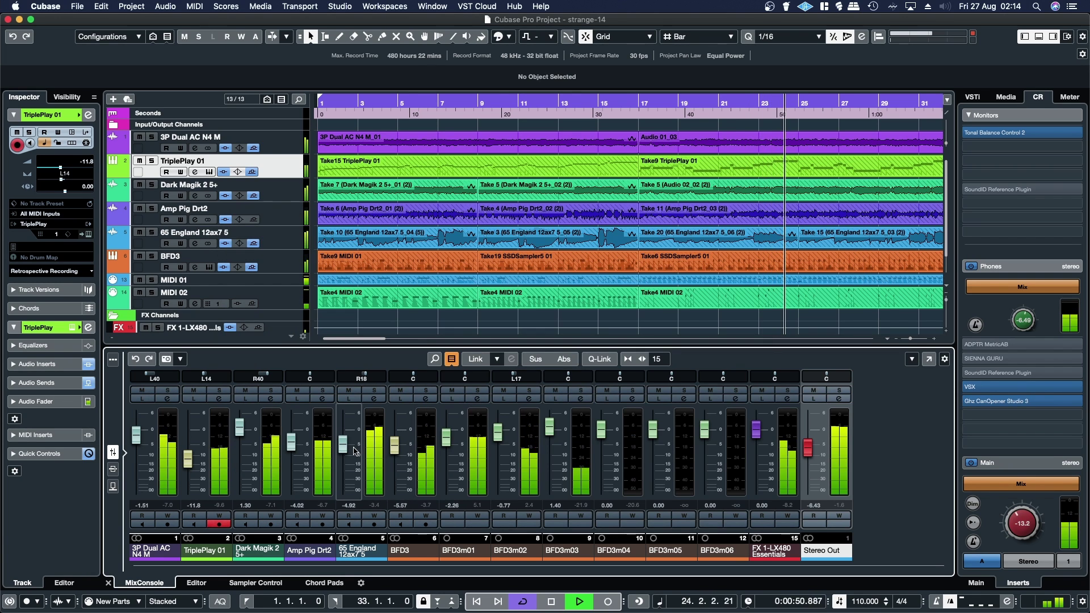
drag(346, 446, 352, 453)
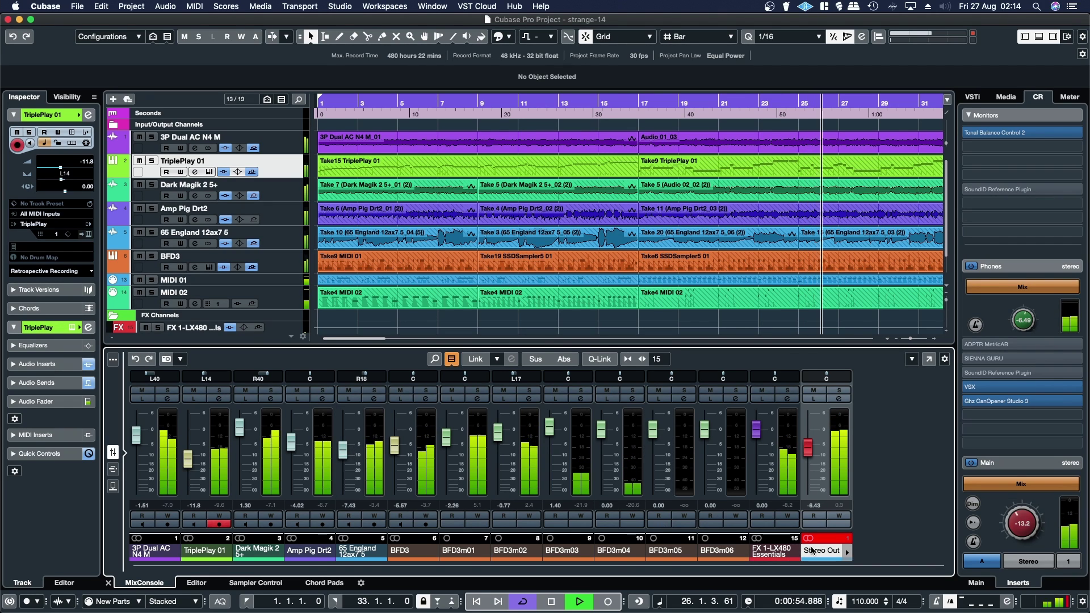
click(826, 539)
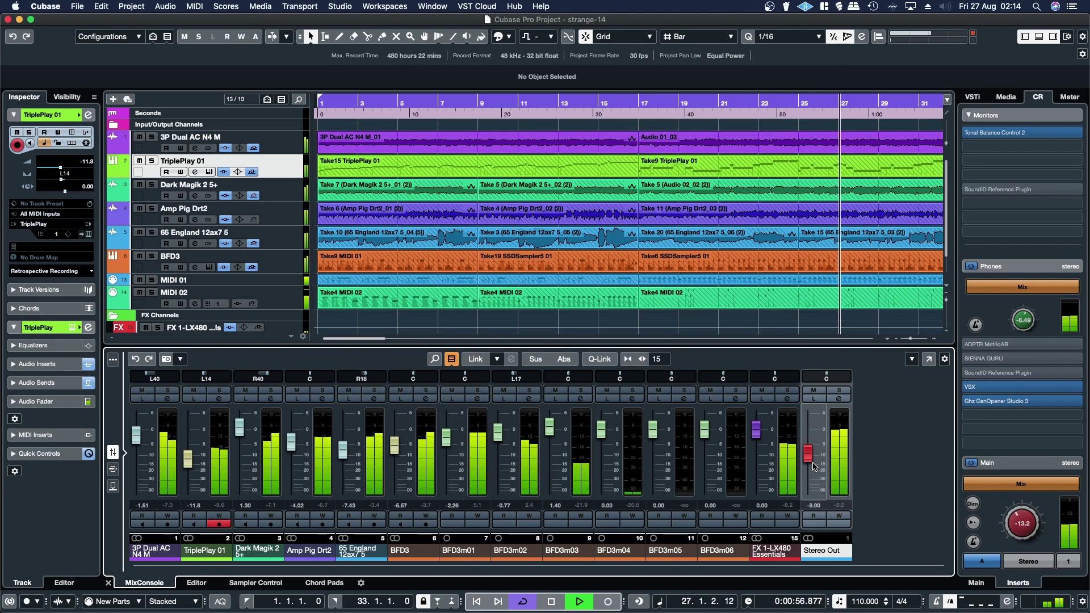
scroll(816, 470, down, 3)
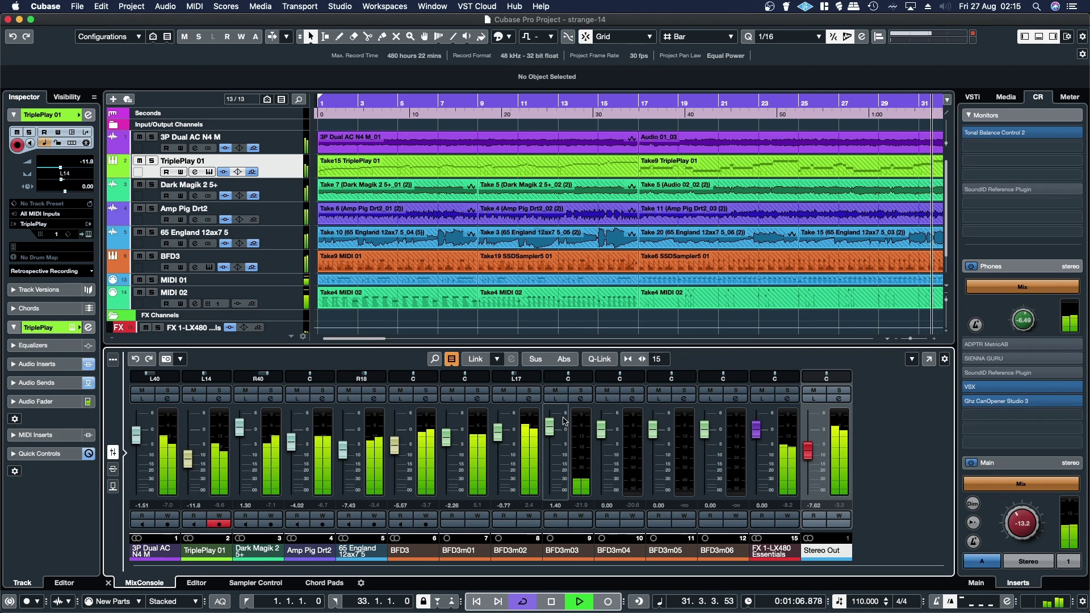
Check BFD3m03 briefly in solo, open its channel settings, and load Ghz Tupe 3 in the fourth insert slot.
click(580, 390)
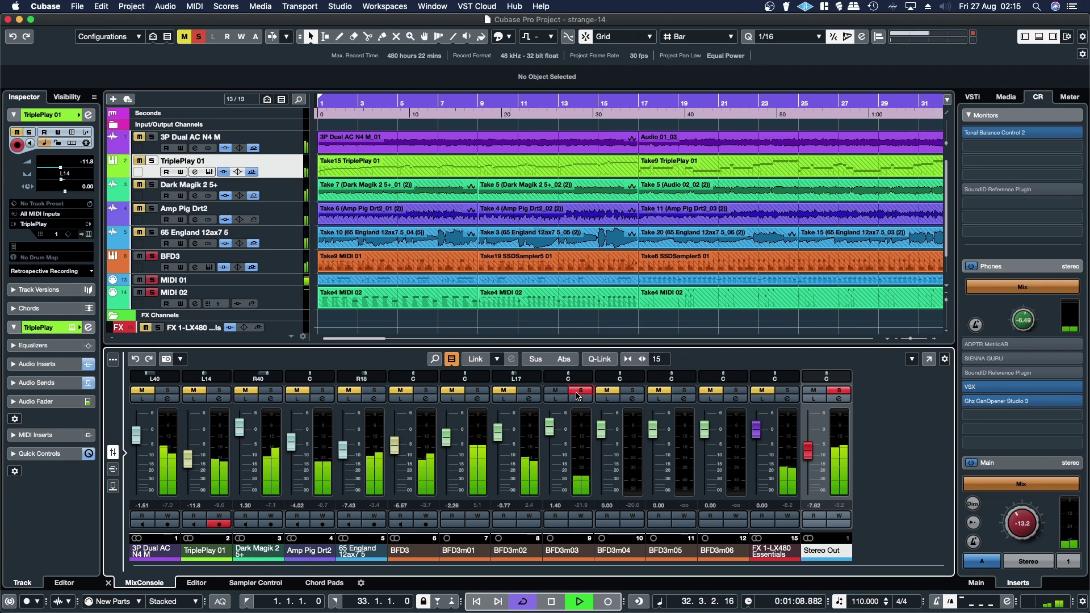
click(579, 392)
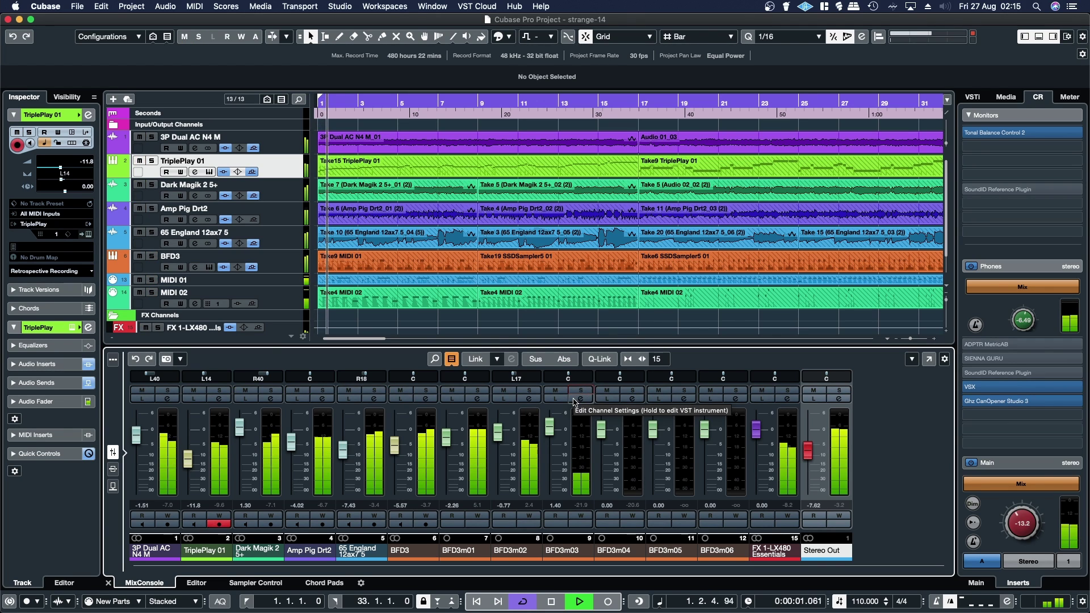
click(582, 400)
click(283, 314)
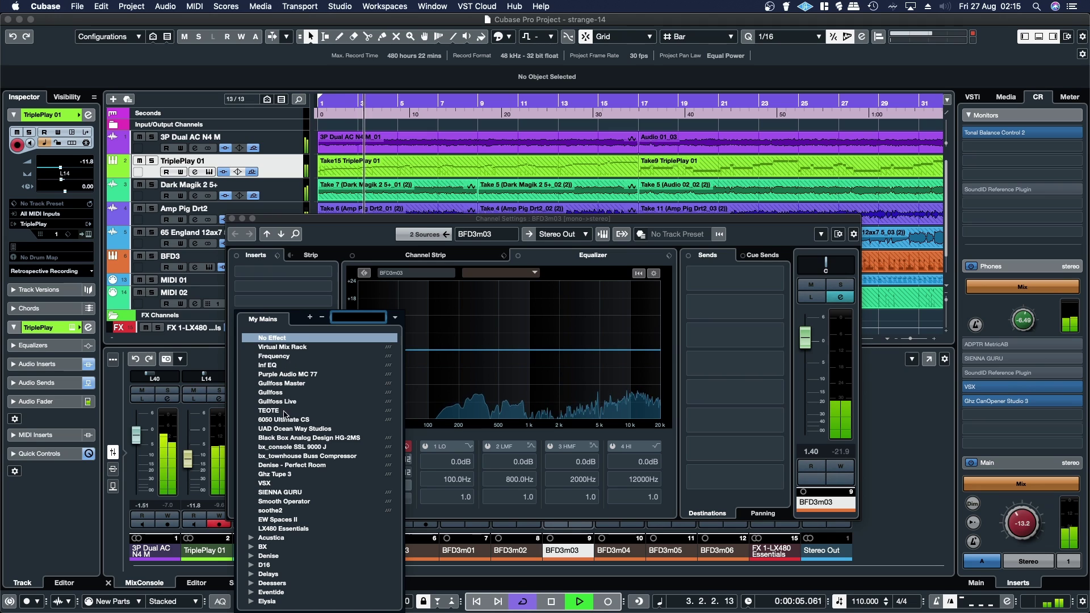
click(274, 474)
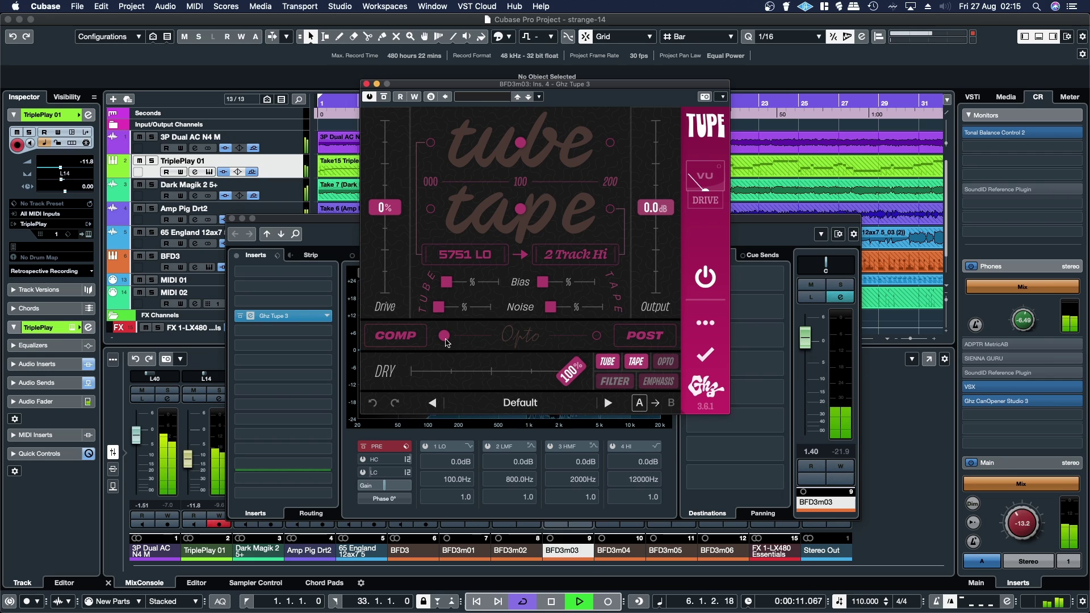
Solo BFD3m03 and audition its Ghz Tupe 3 presets from Maybellene onward, settling on Papa's Got A Brand New Bag.
drag(446, 341, 517, 345)
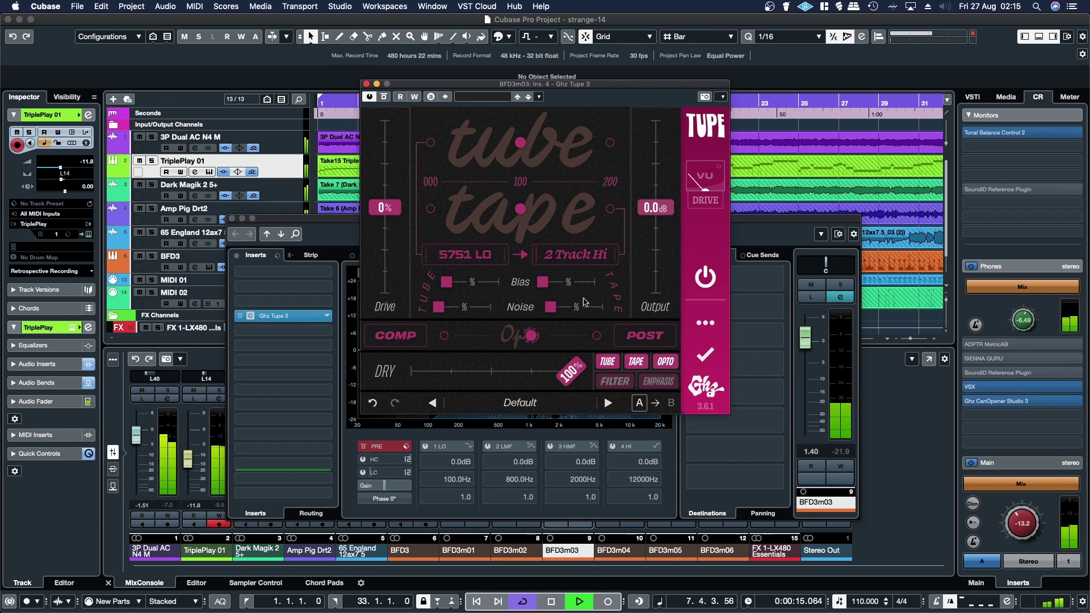
click(607, 408)
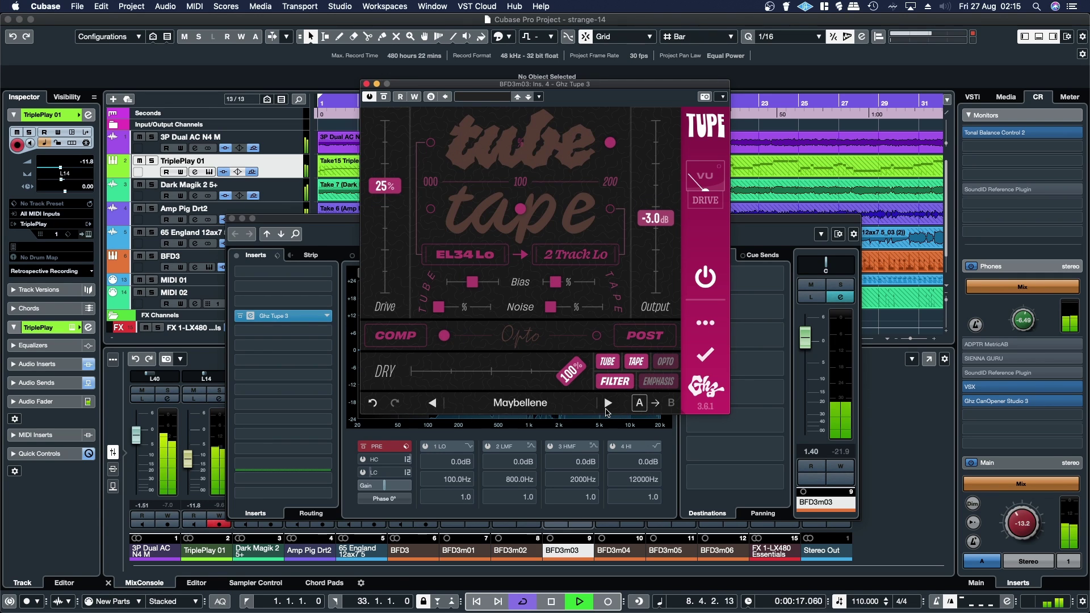
click(607, 403)
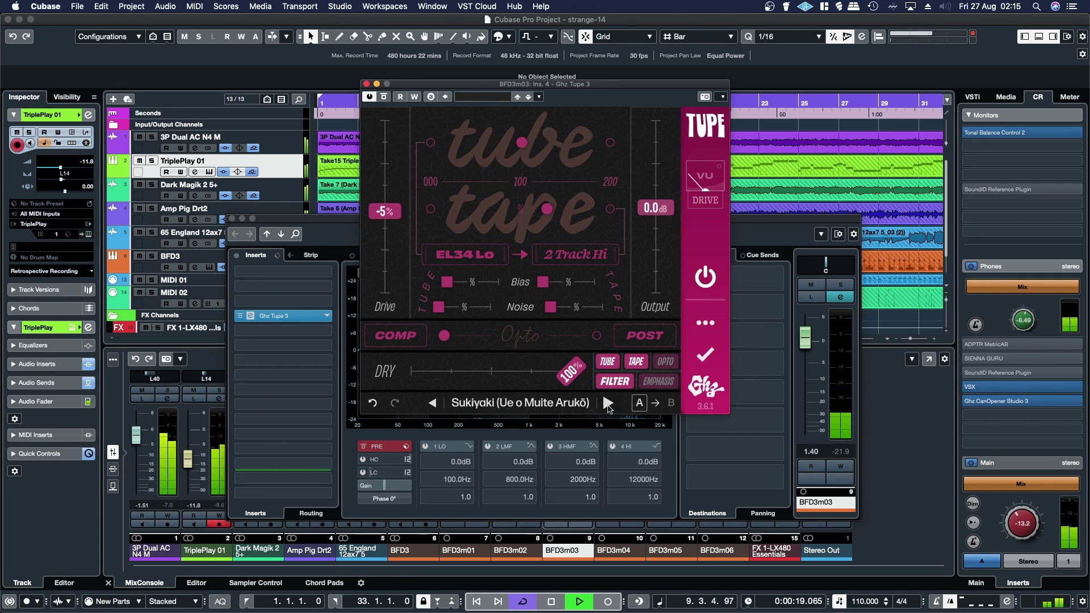
click(821, 298)
click(841, 285)
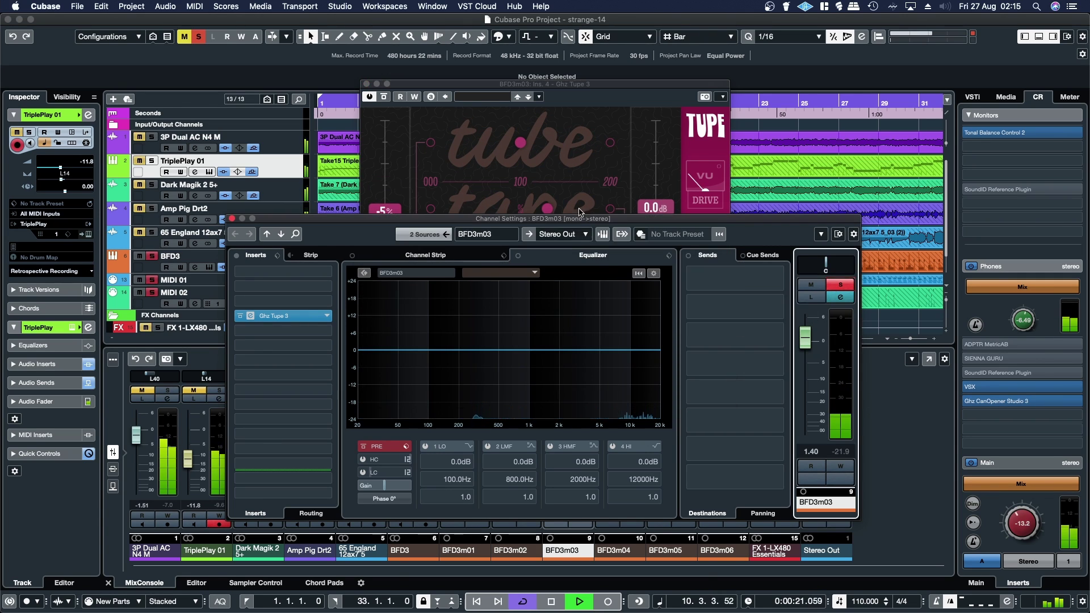
click(568, 98)
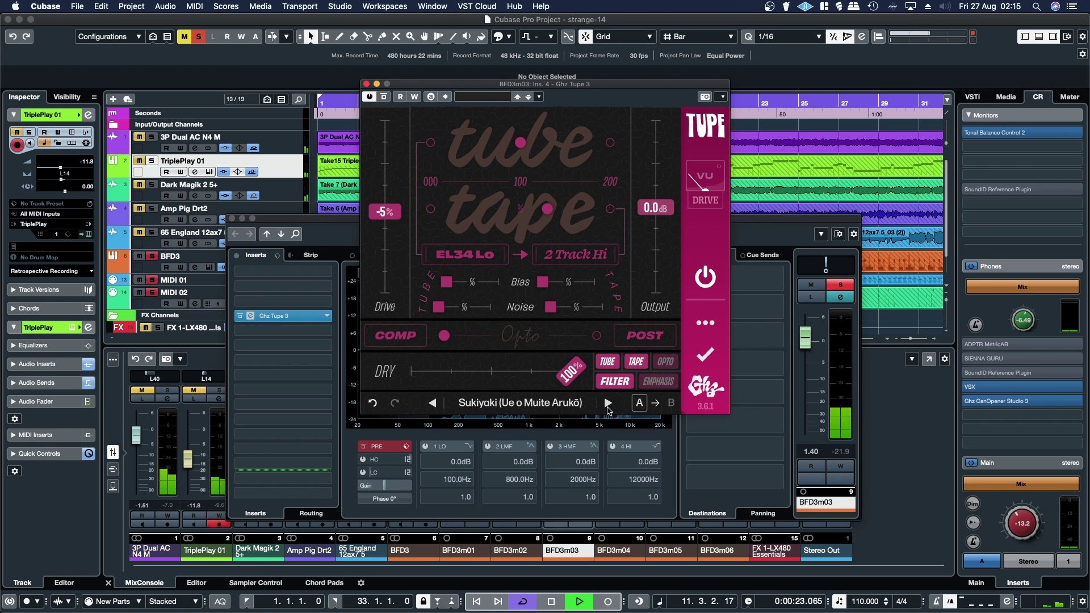
click(608, 404)
click(608, 404)
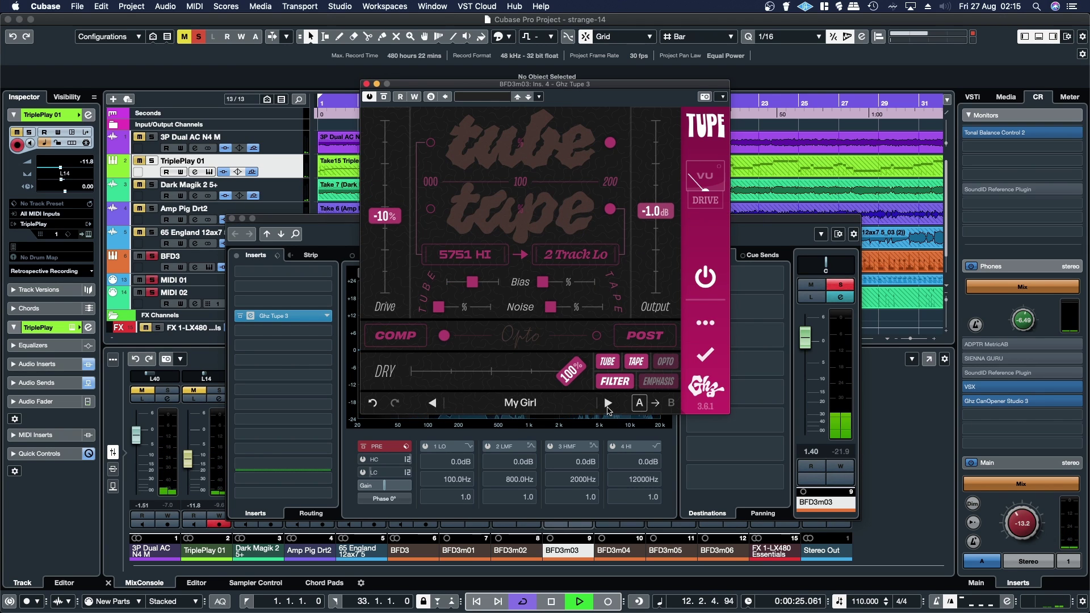
click(607, 404)
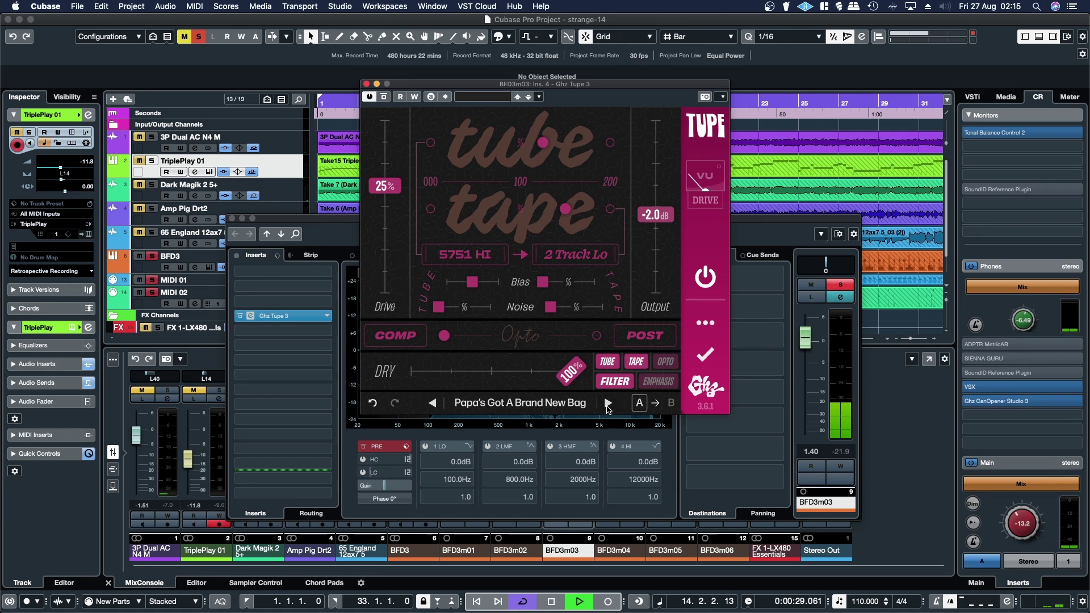
On BFD3m03, raise the Ghz Tupe 3 Opto amount to about three-quarters, set Output to 3.5 dB, and turn off solo.
drag(449, 340, 560, 350)
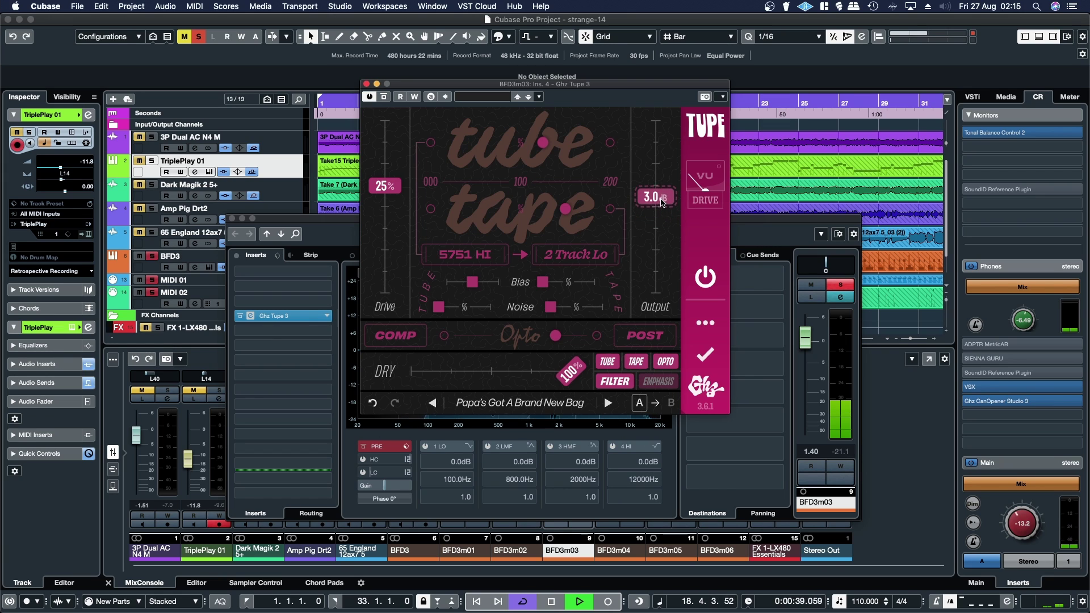
drag(661, 202, 662, 199)
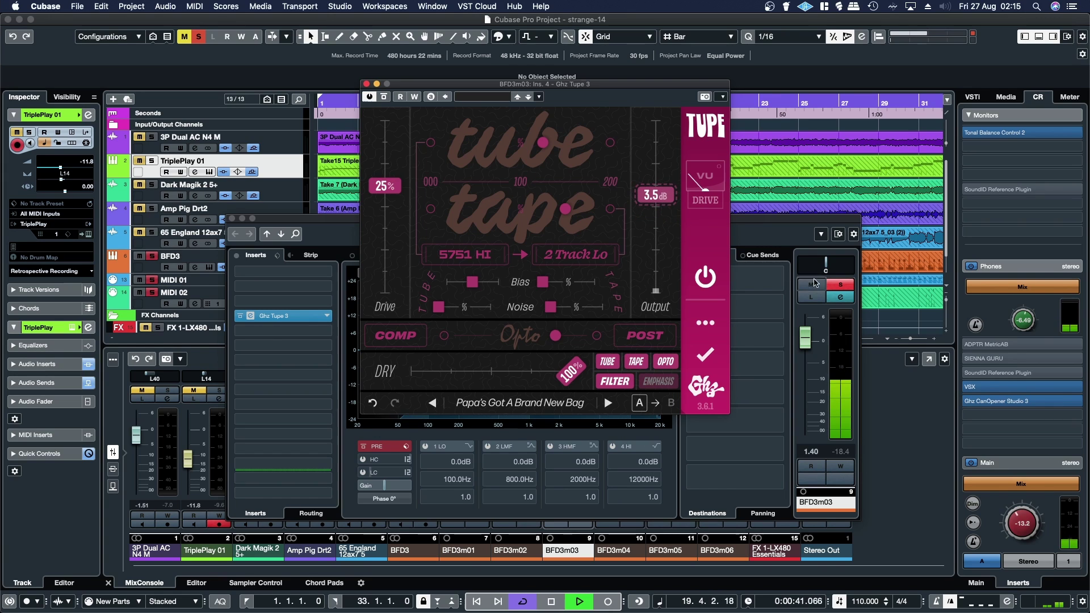
click(840, 284)
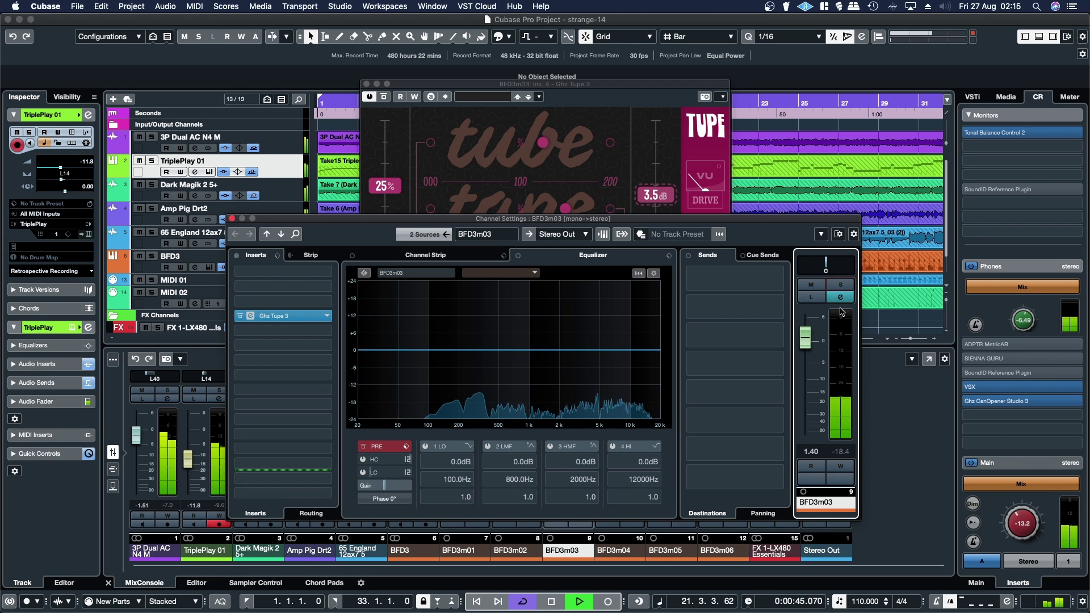
Lower the BFD3m03 channel fader to -0.77 and close its plug-in and channel settings windows.
super+click(807, 341)
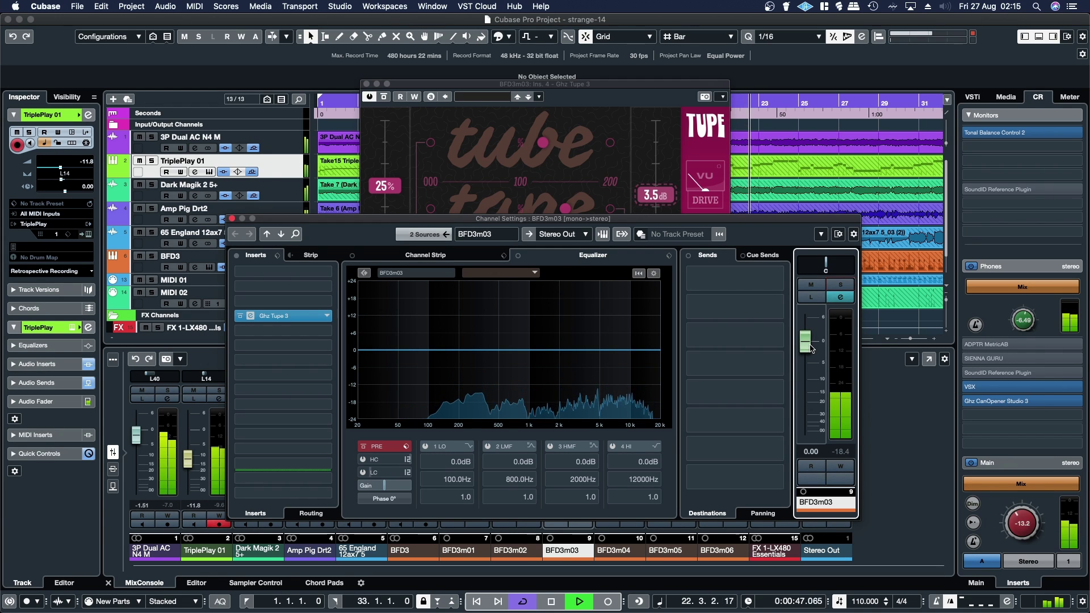
scroll(812, 348, down, 3)
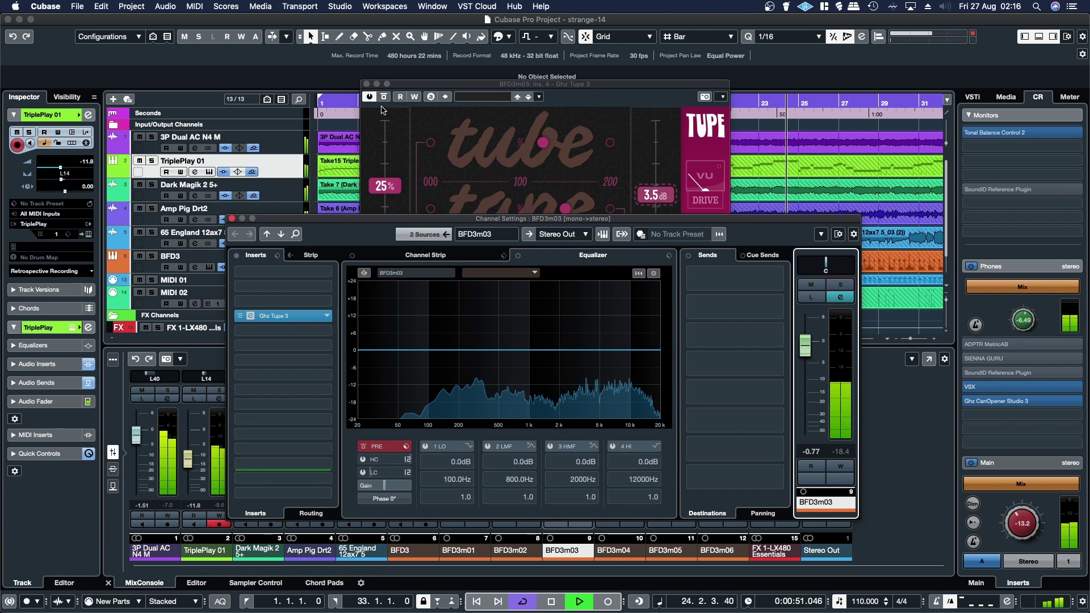
click(397, 86)
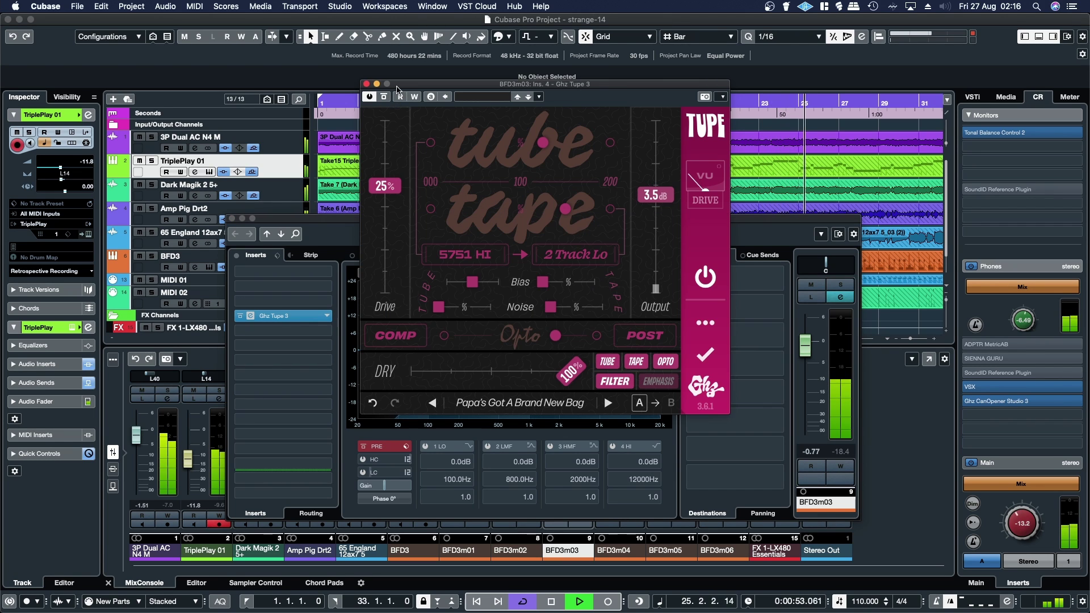
click(367, 83)
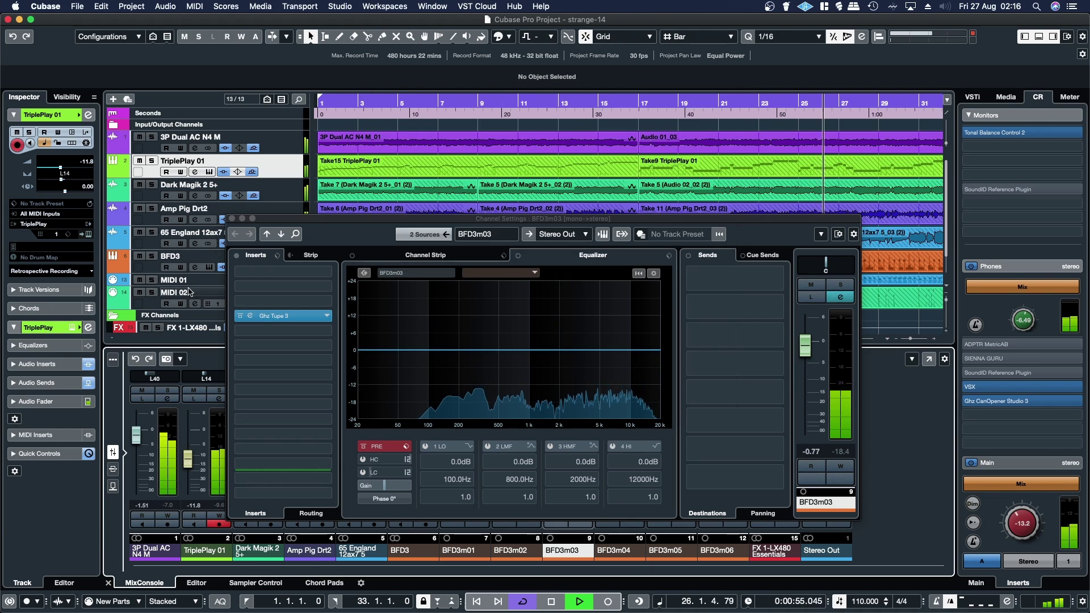
click(232, 218)
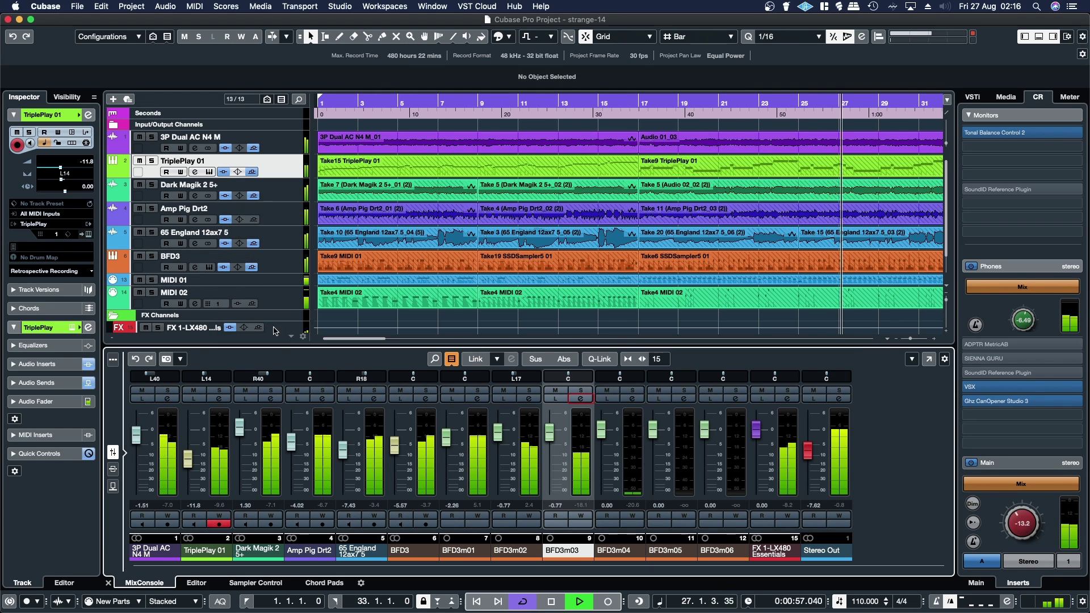
Mute the 65 England 12ax7 5 channel and raise the TriplePlay 01 fader to -10.2.
click(349, 390)
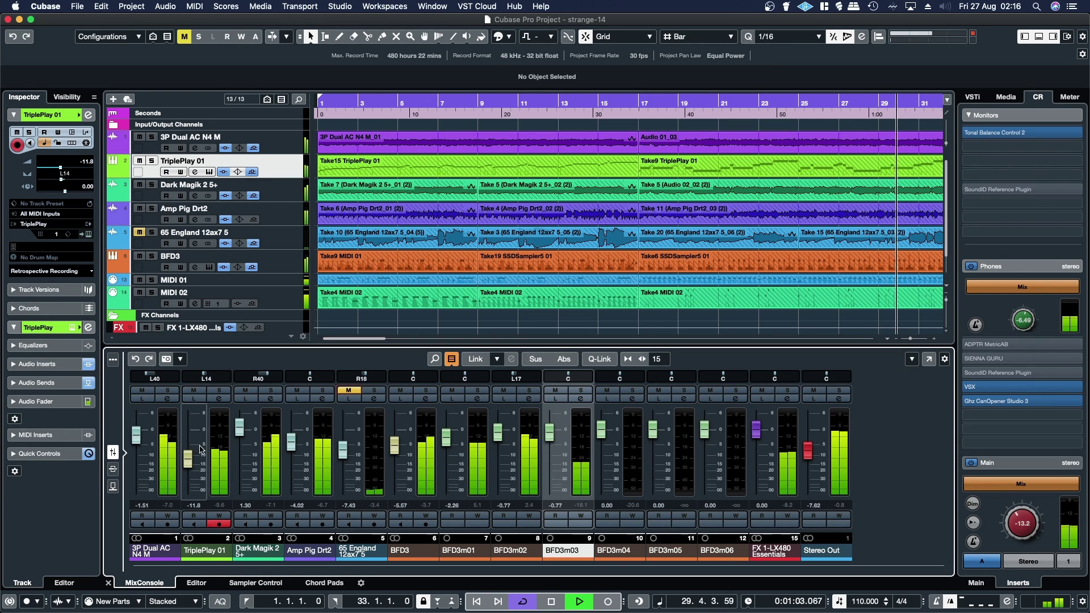
scroll(189, 462, up, 5)
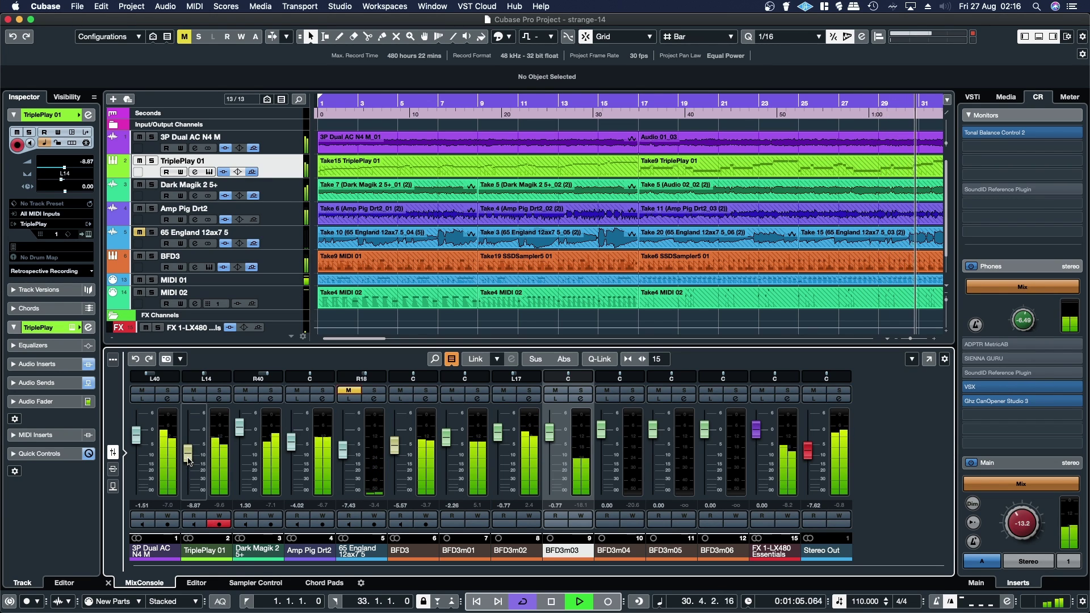
scroll(189, 462, down, 2)
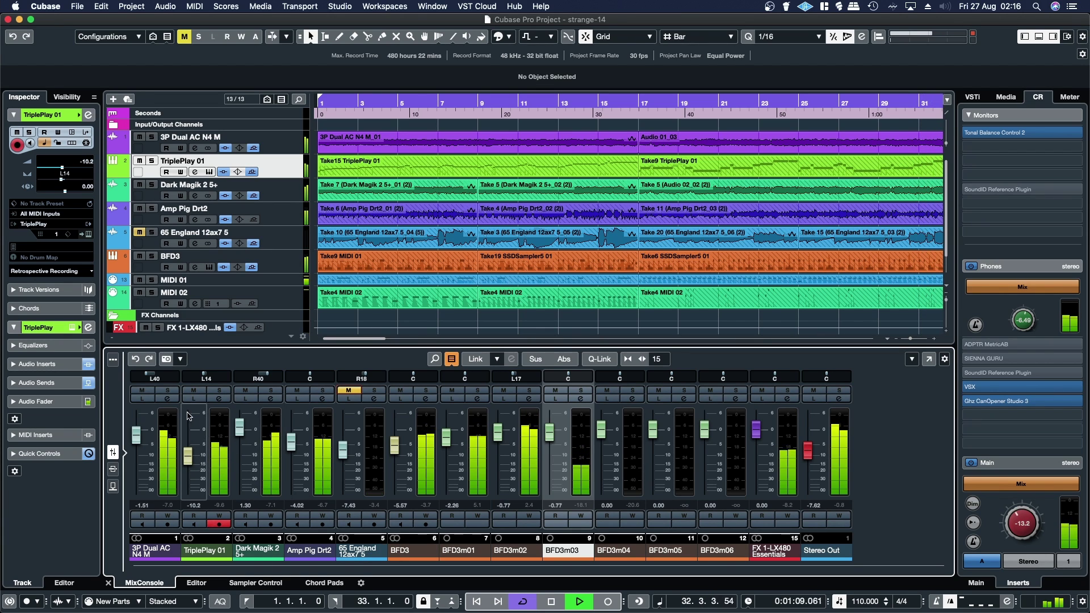
Solo 3P Dual AC N4 M, review its Ghz Tupe 3 settings, then close its windows and turn off solo.
click(168, 392)
click(176, 399)
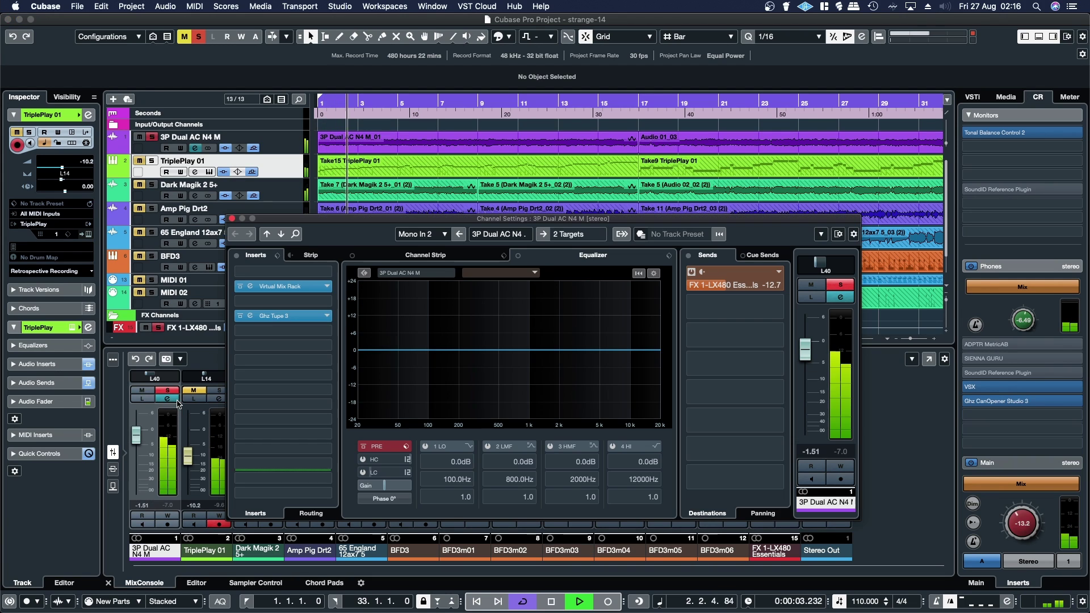
click(273, 316)
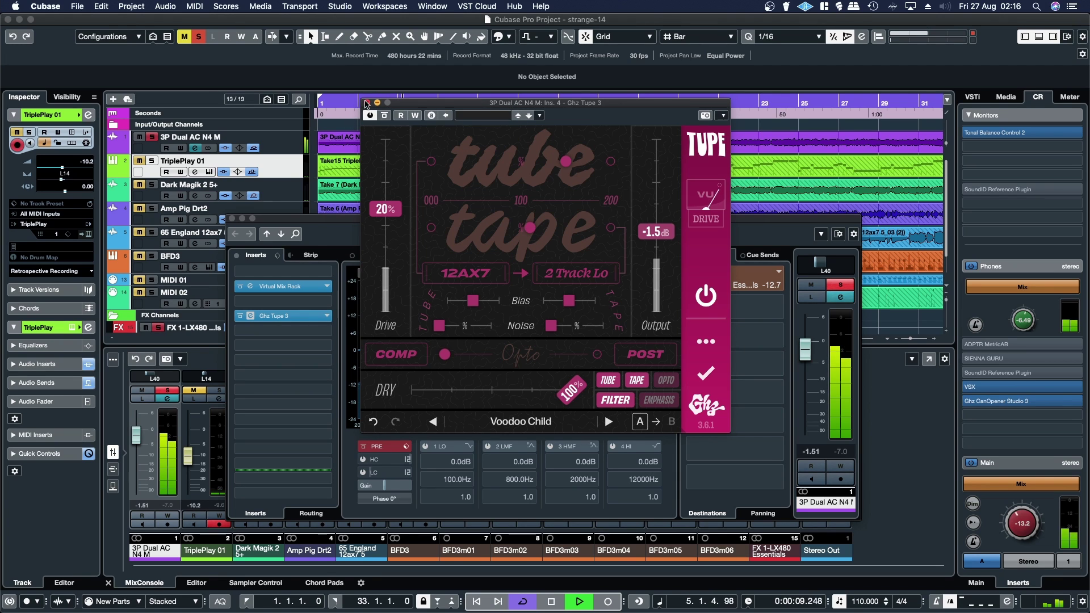
click(368, 103)
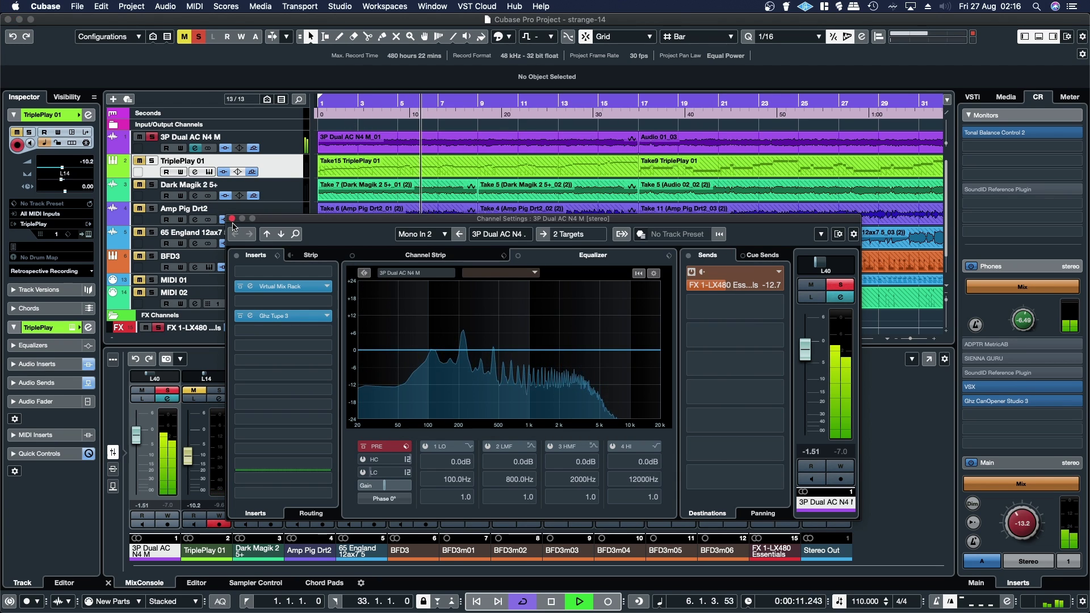
click(232, 219)
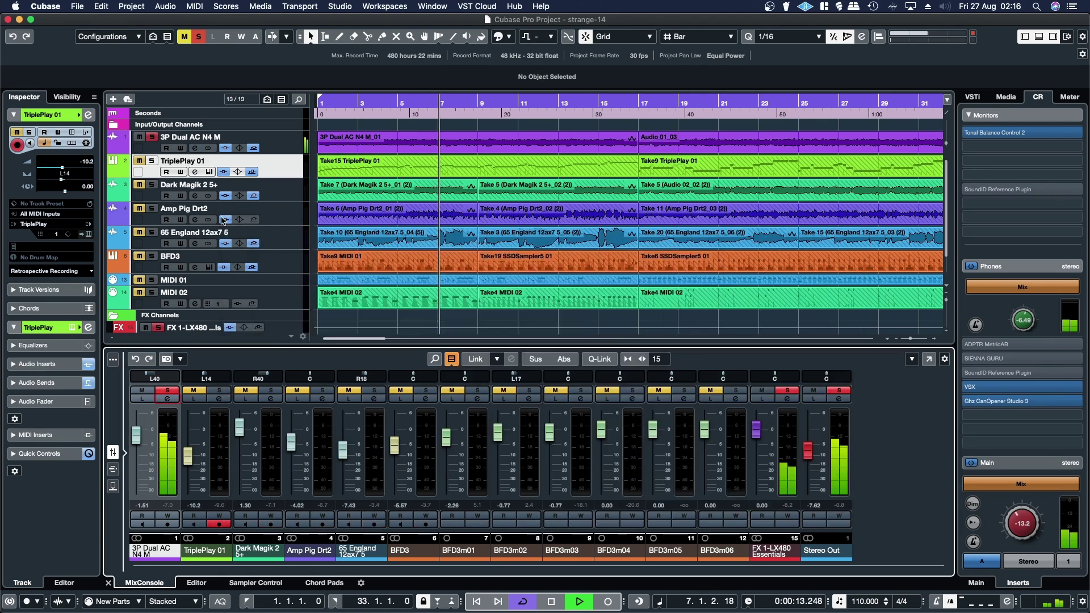
key(alt+s)
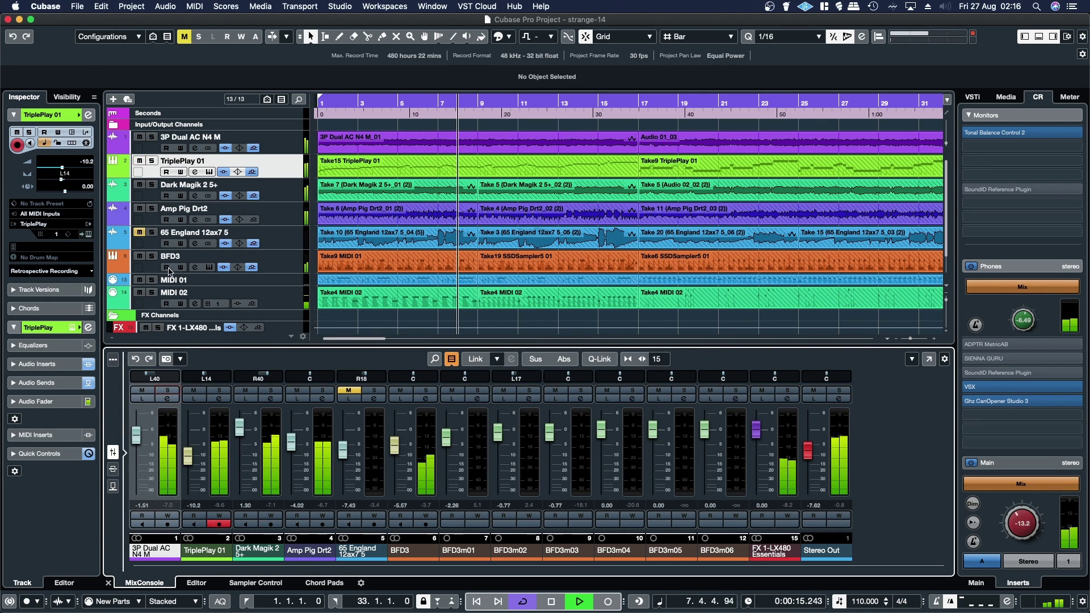
Save the project as a new version and review the channels' inserts in the separate MixConsole window before dismissing it.
click(77, 7)
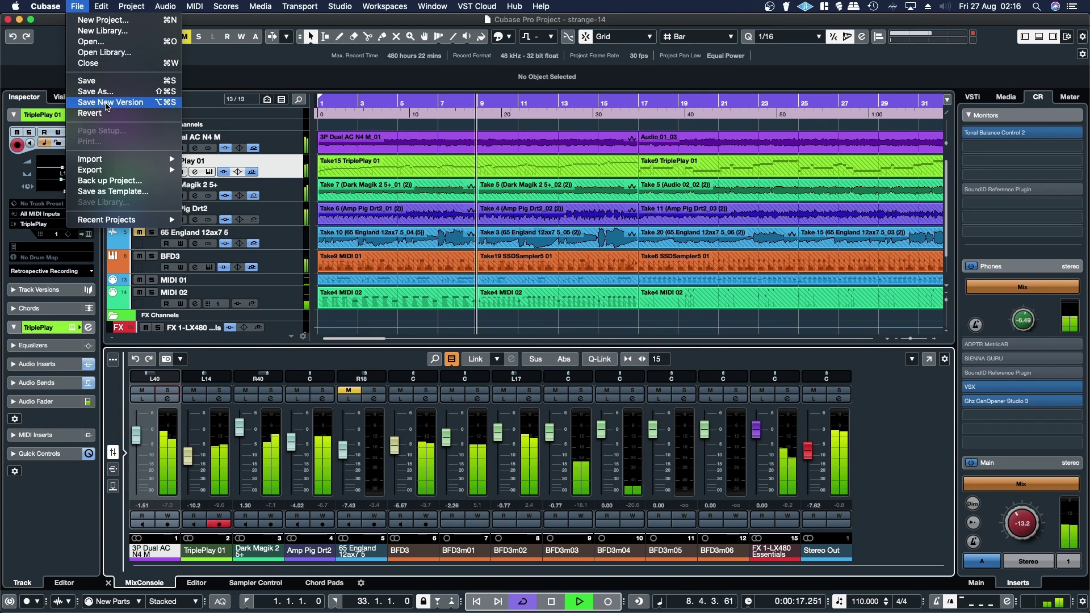
click(111, 102)
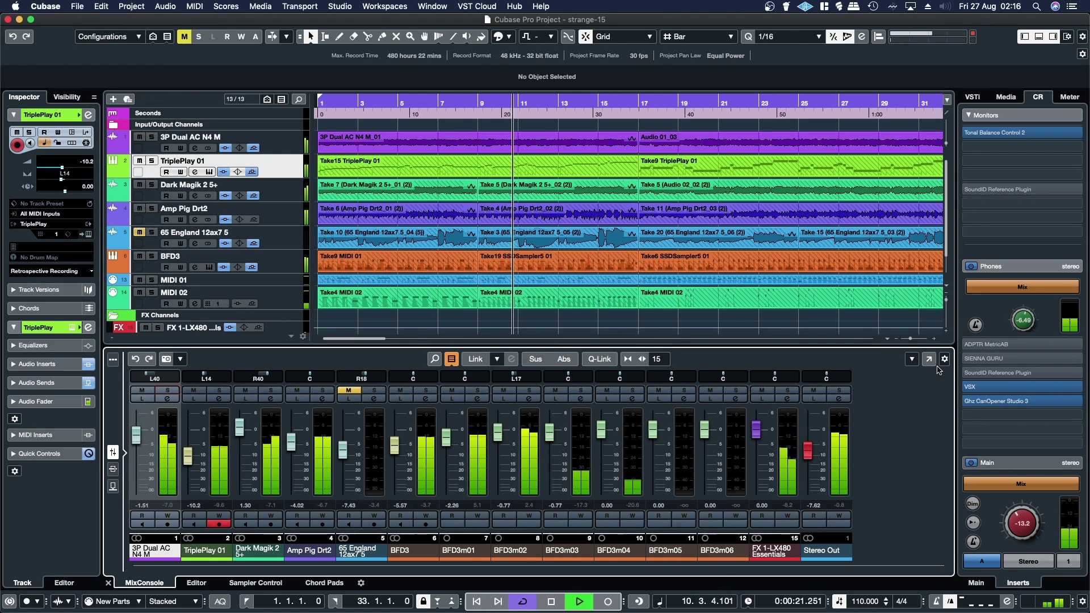
click(929, 359)
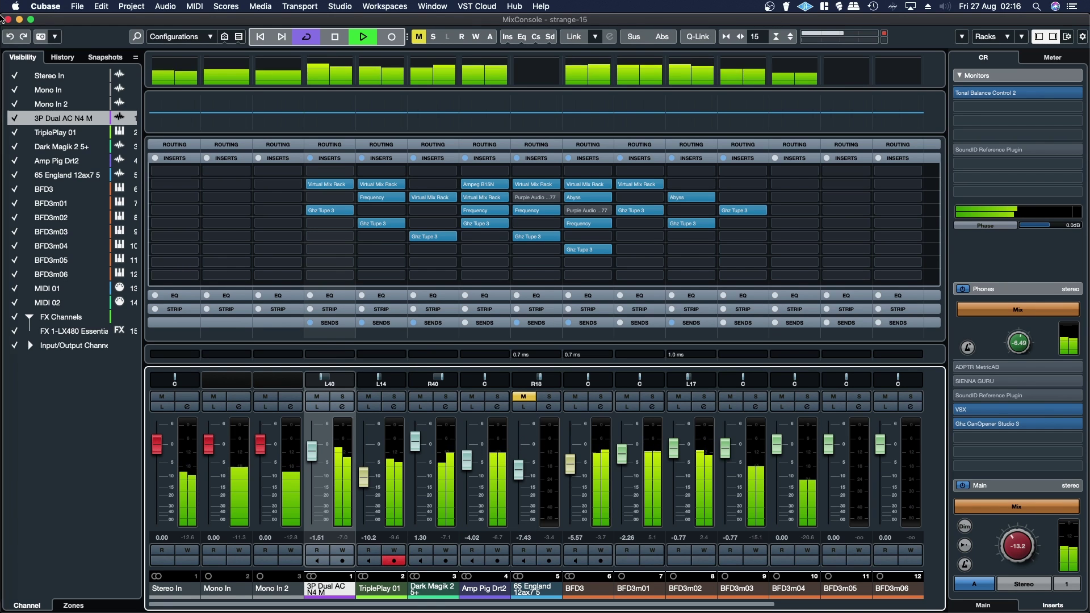
click(19, 20)
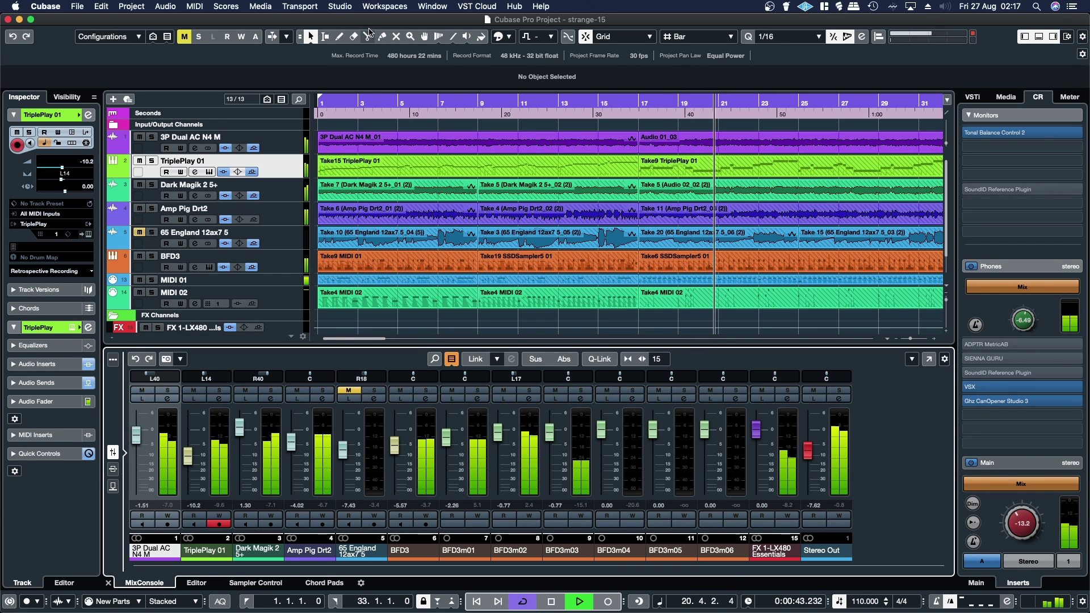
Check the Cubase + VSX driver's buffer size in Studio Setup, close the setup windows and show the VST instruments rack.
click(343, 11)
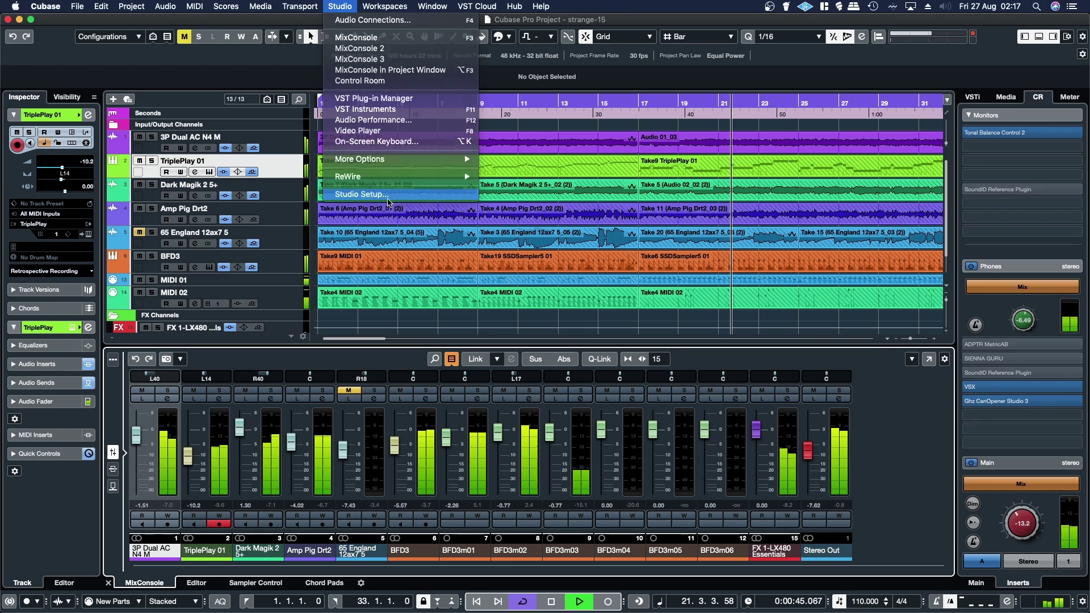
click(427, 204)
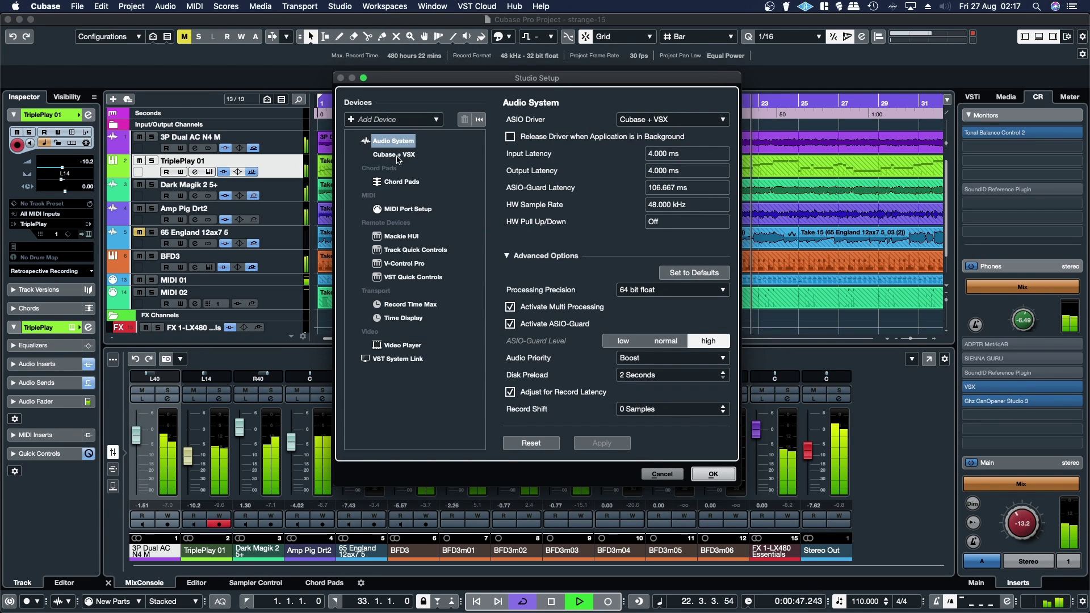
click(419, 158)
click(570, 120)
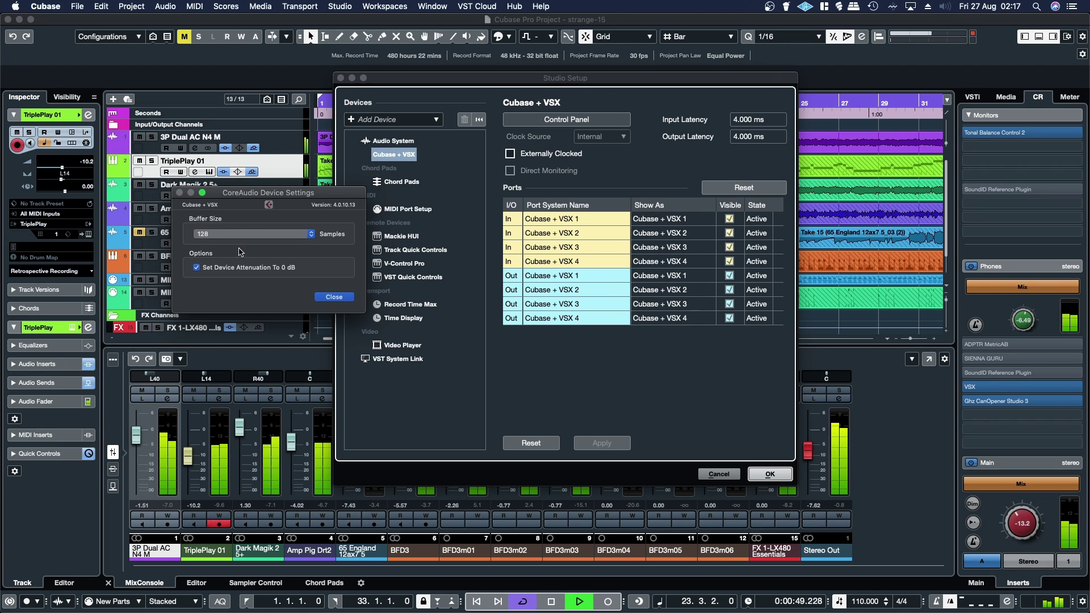
click(333, 296)
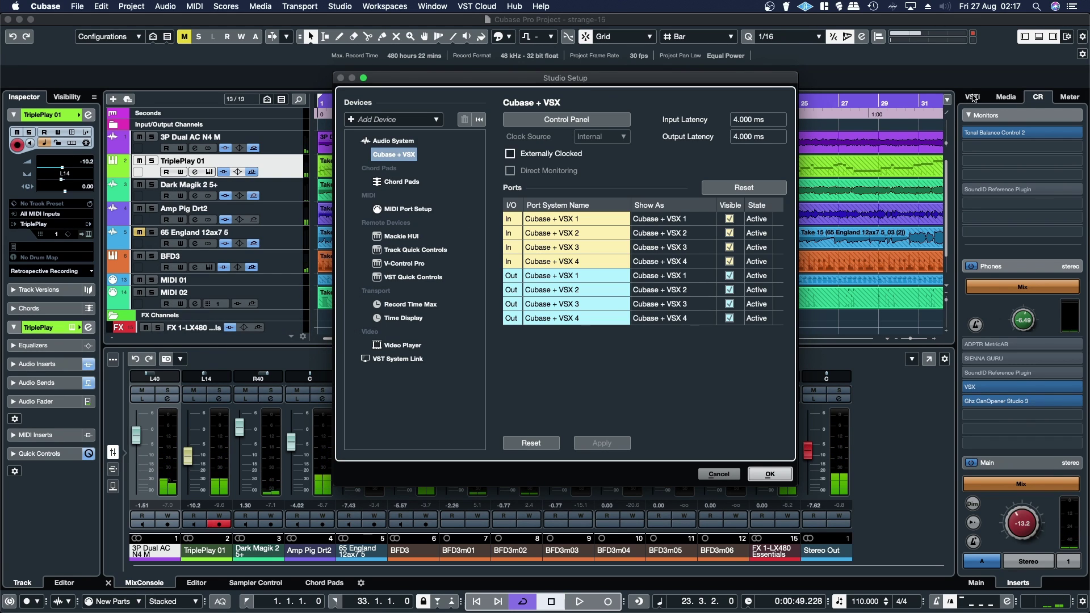
click(757, 471)
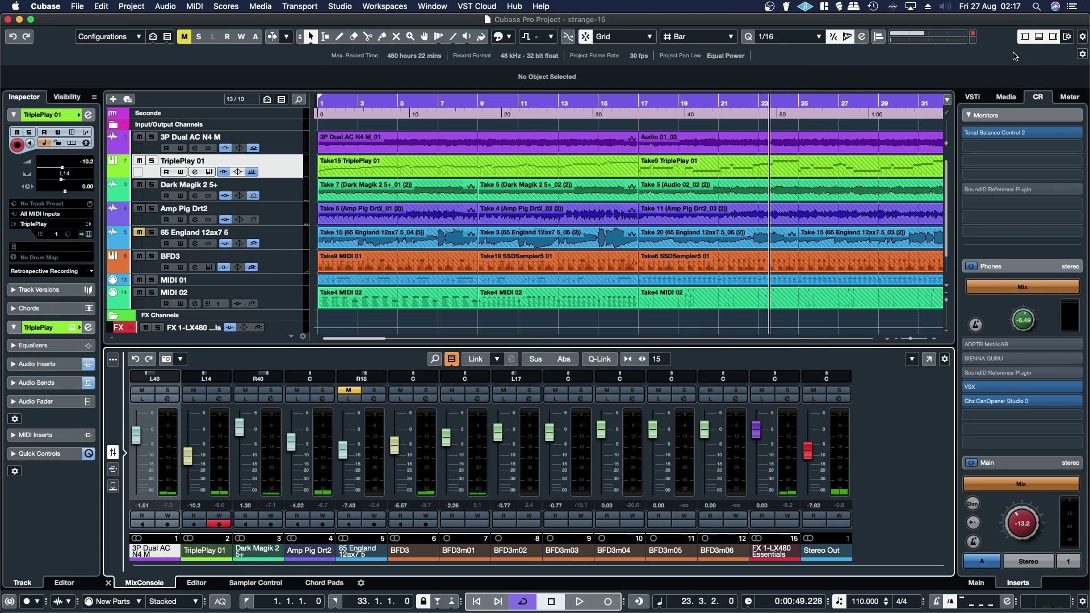
click(973, 96)
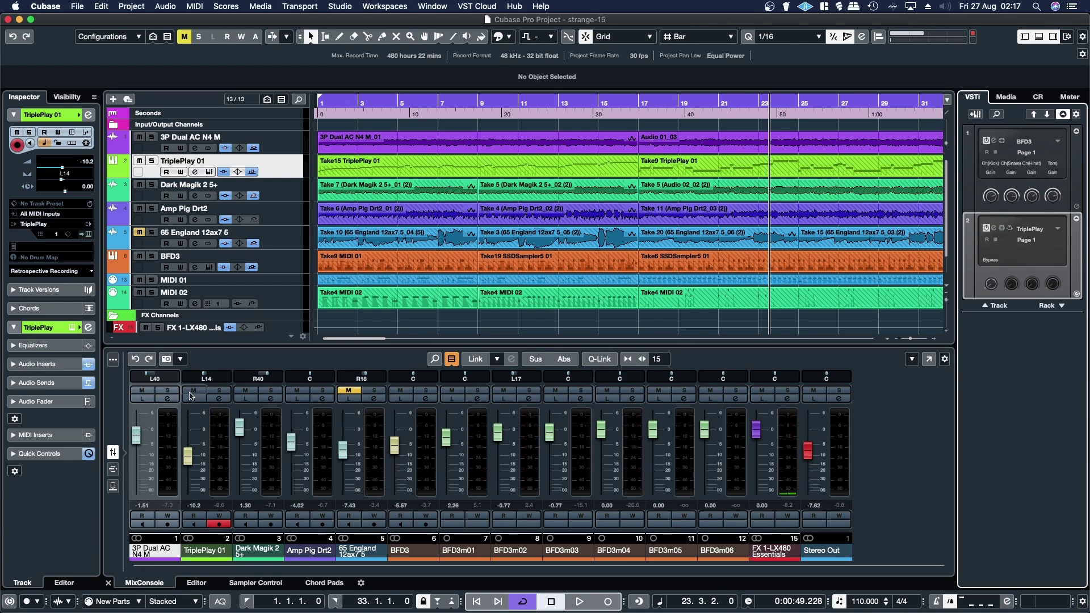
Solo 3P Dual AC N4 M, start playback and open the channel's settings and its Ghz Tupe 3 insert.
click(167, 391)
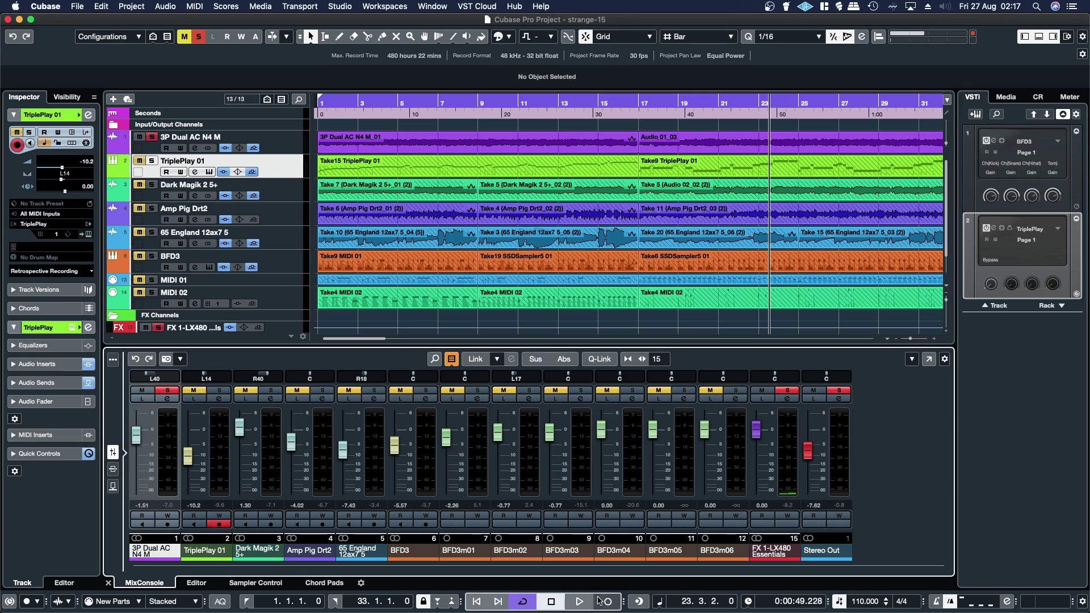
click(579, 601)
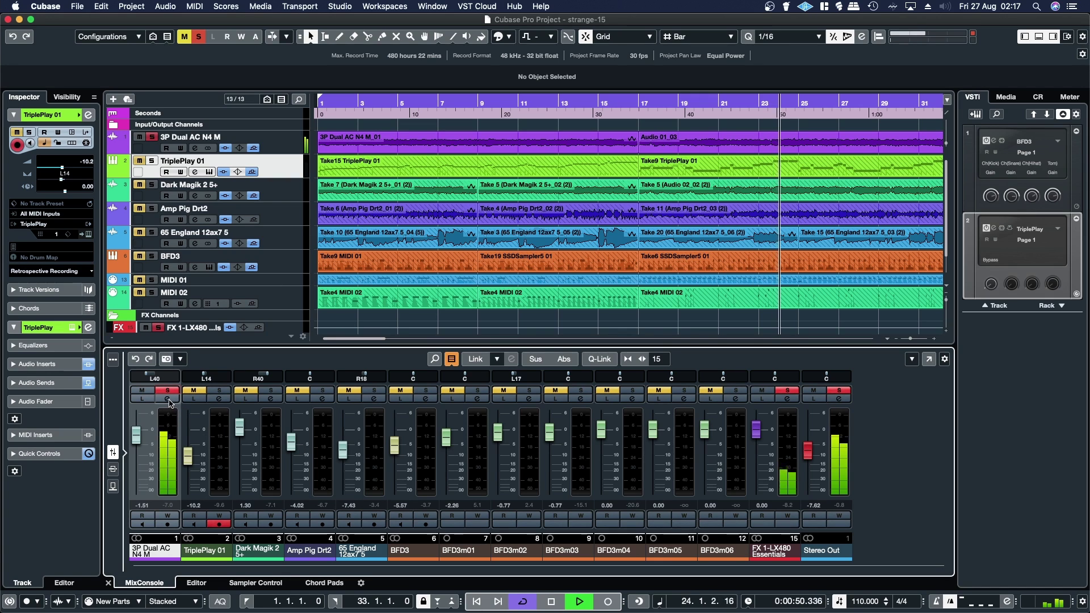
click(167, 398)
click(279, 315)
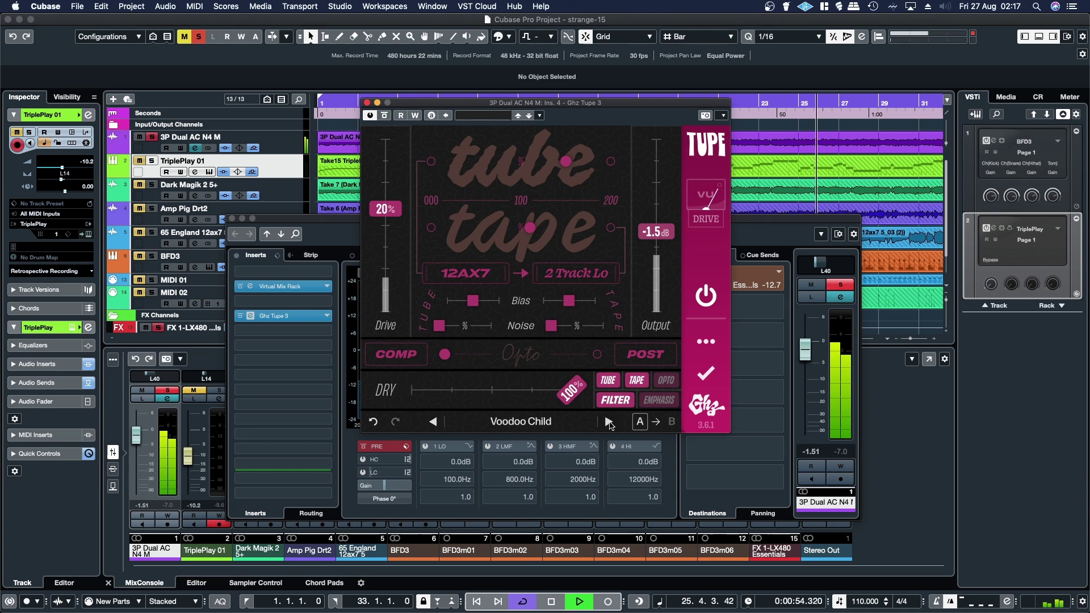
Audition the Ghz Tupe 3 presets one by one from Since You've Been Gone through Don't Let Me Down.
click(606, 423)
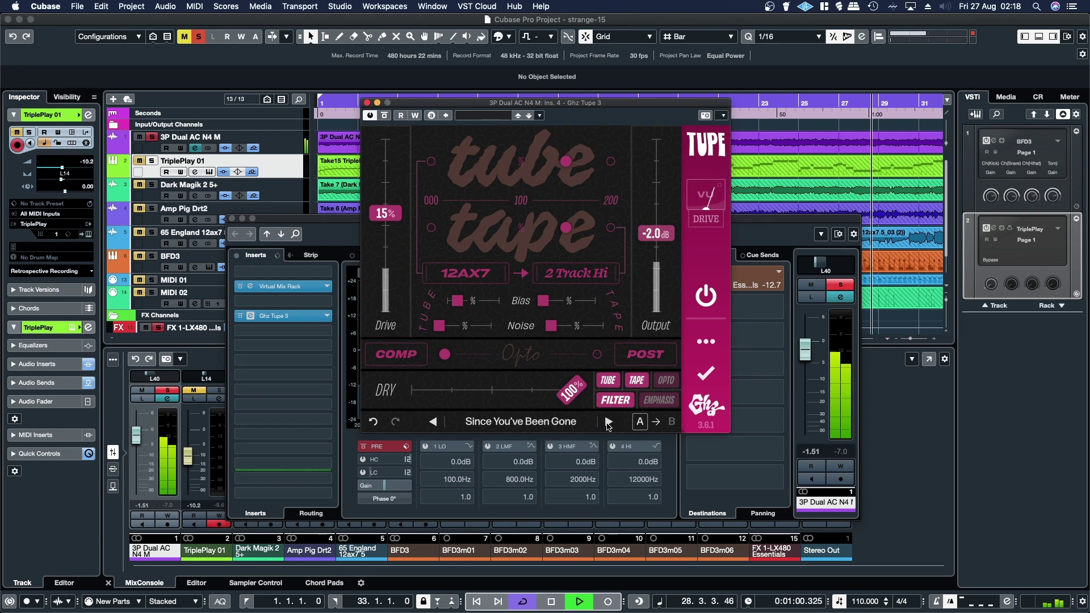
click(608, 422)
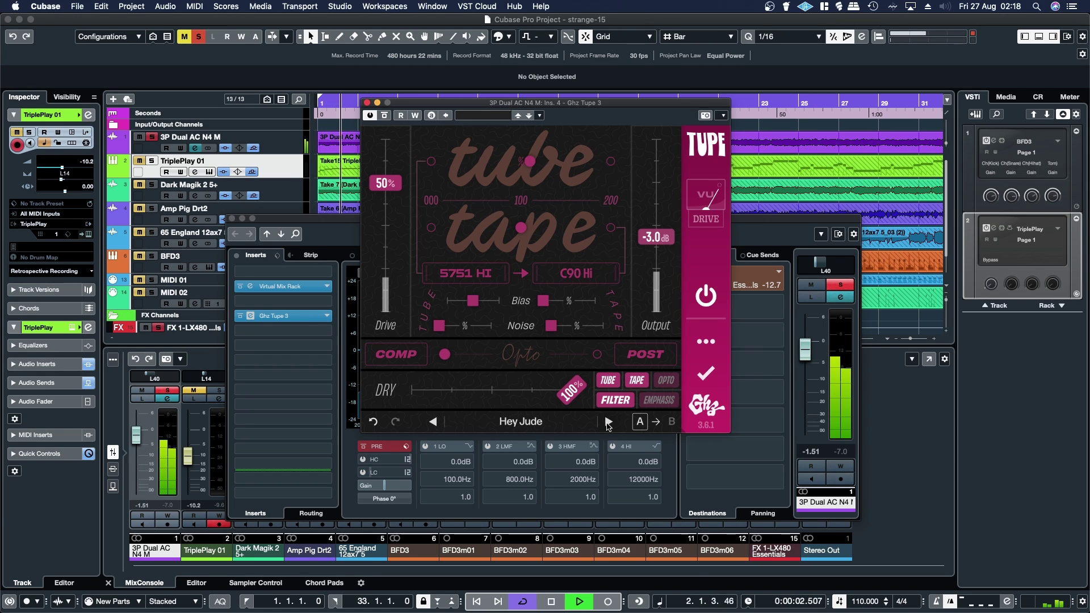
click(608, 422)
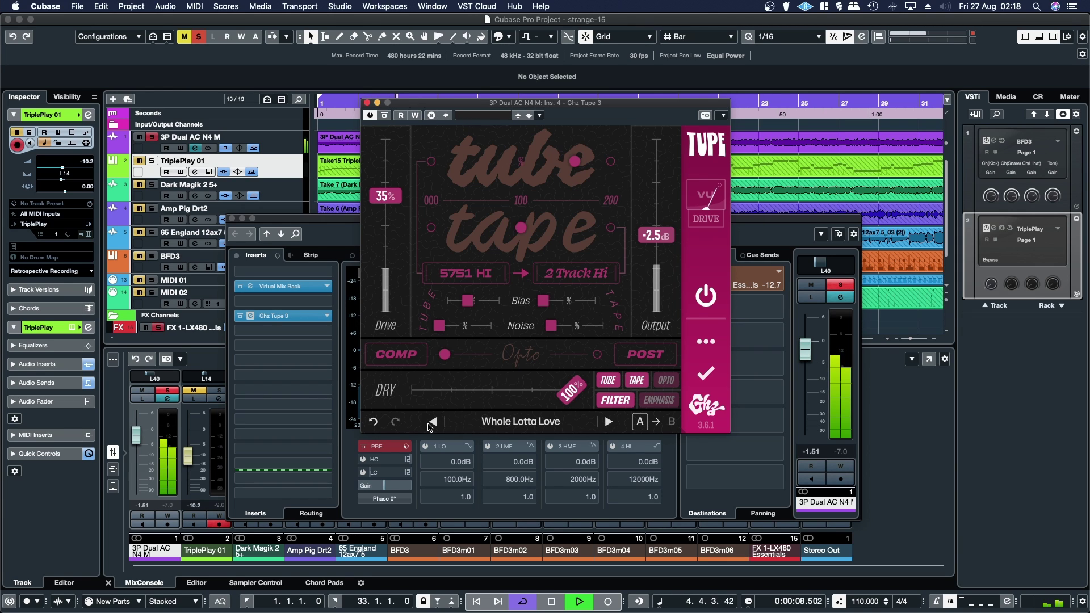
click(609, 423)
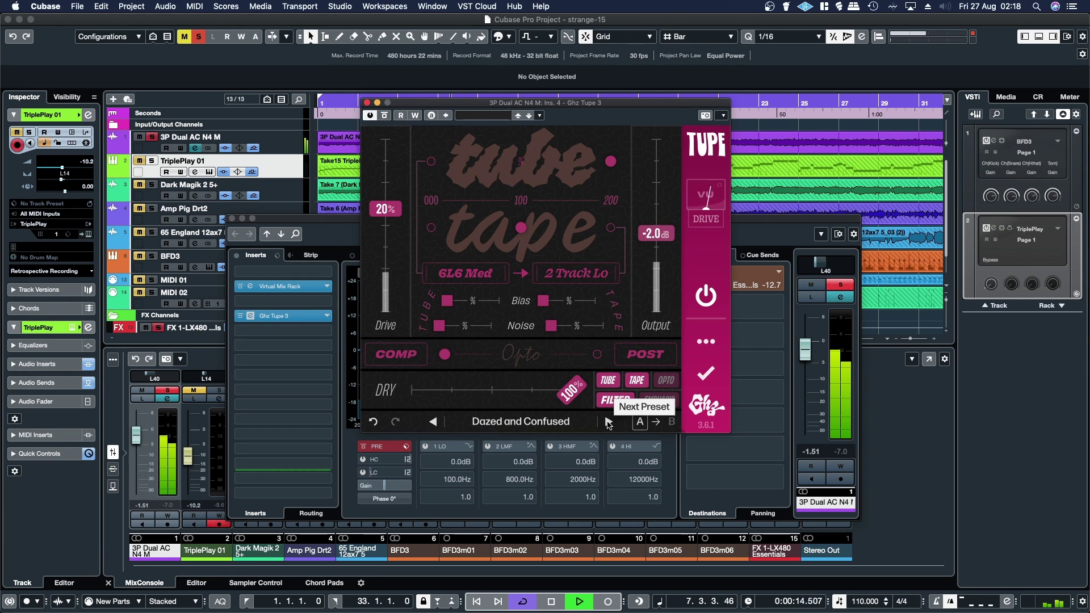
click(609, 422)
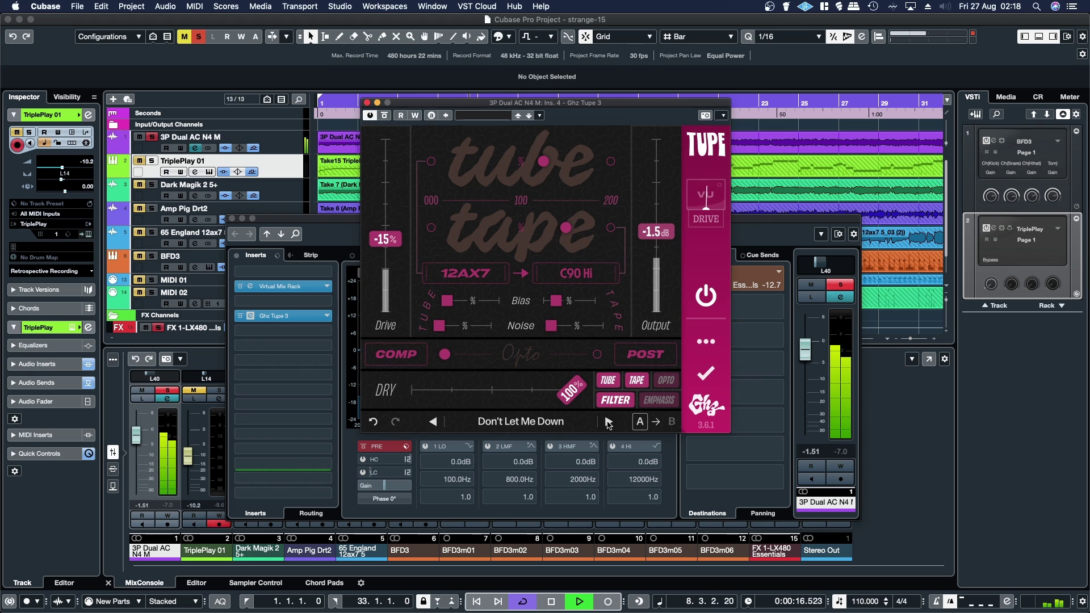
Open the Ghz Tupe 3 preset list and audition The Meters, Primavera (Vai Chuva) and Haenim, comparing with The Meters again.
click(570, 426)
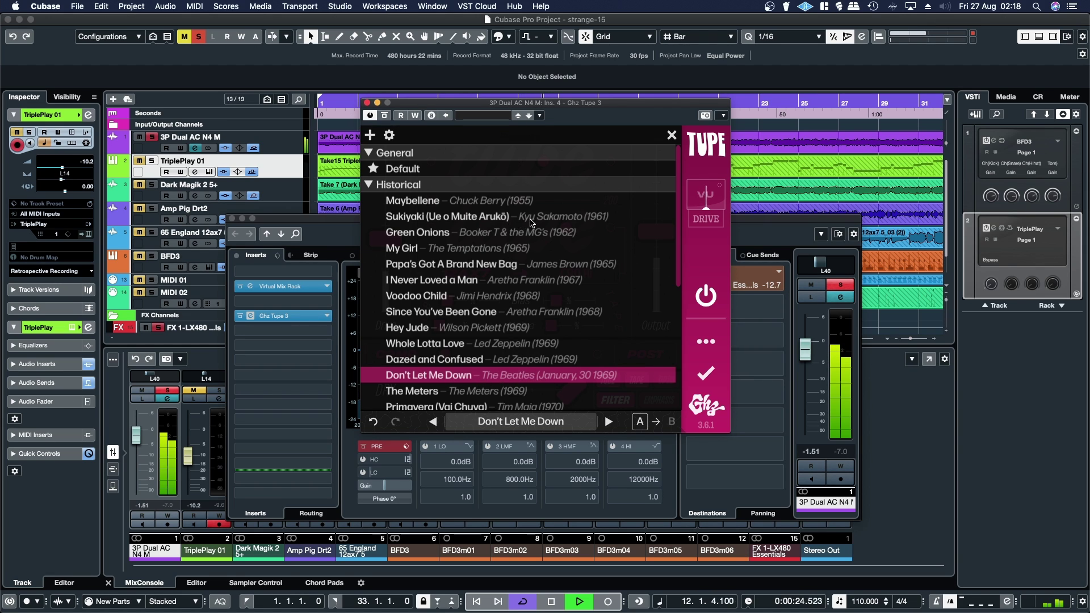
scroll(523, 332, down, 4)
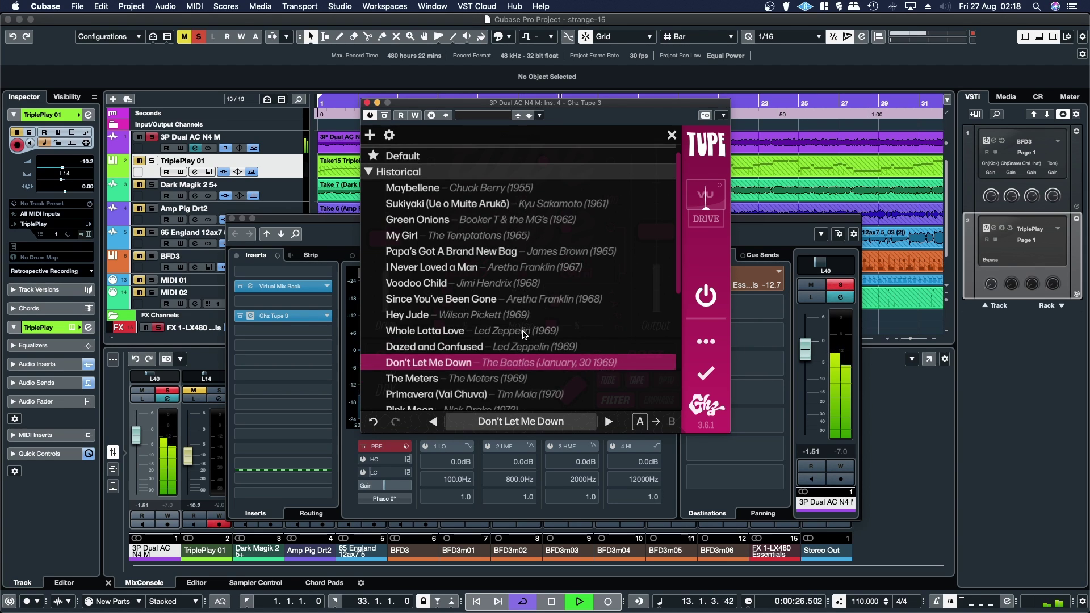
scroll(523, 336, down, 1)
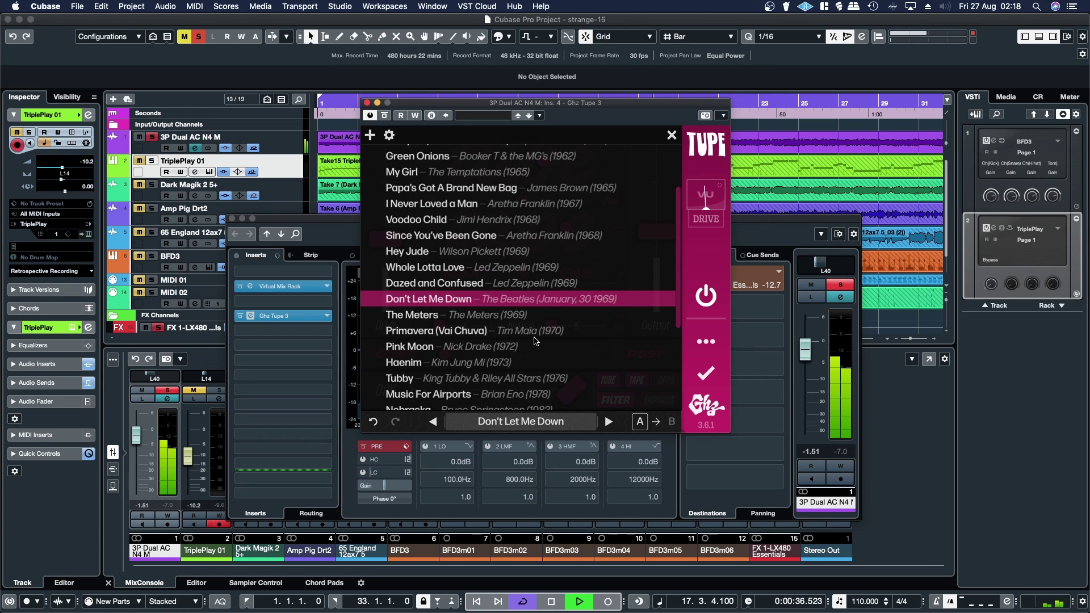
click(480, 322)
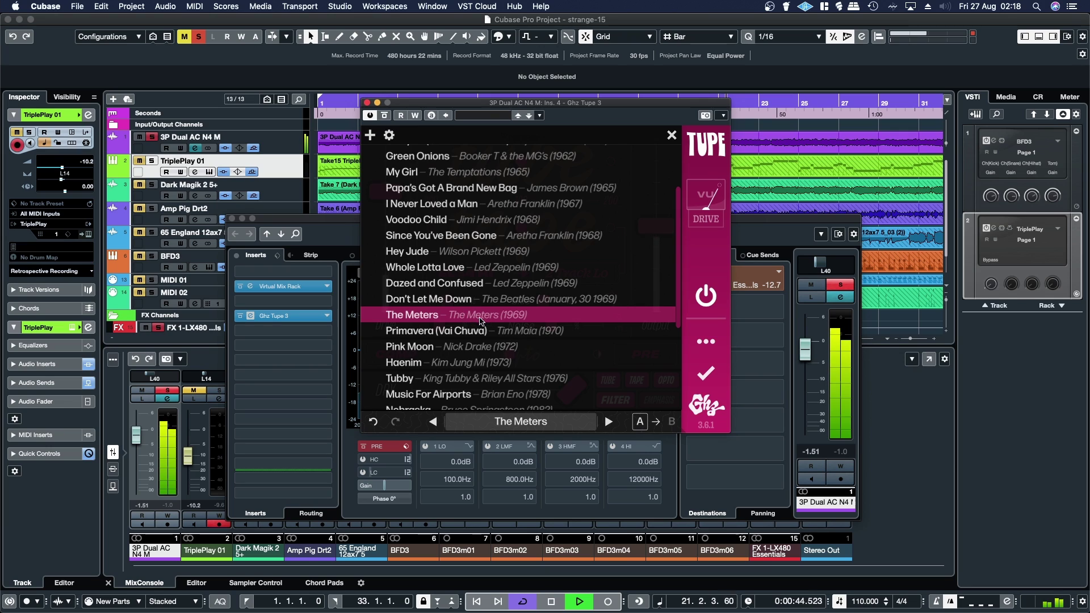
click(509, 331)
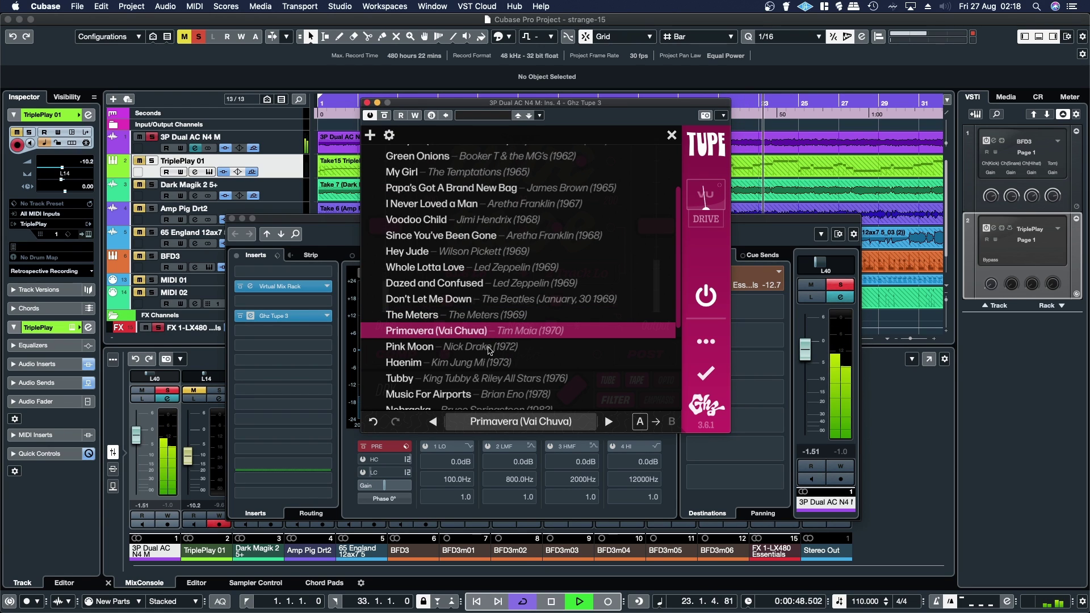
click(474, 316)
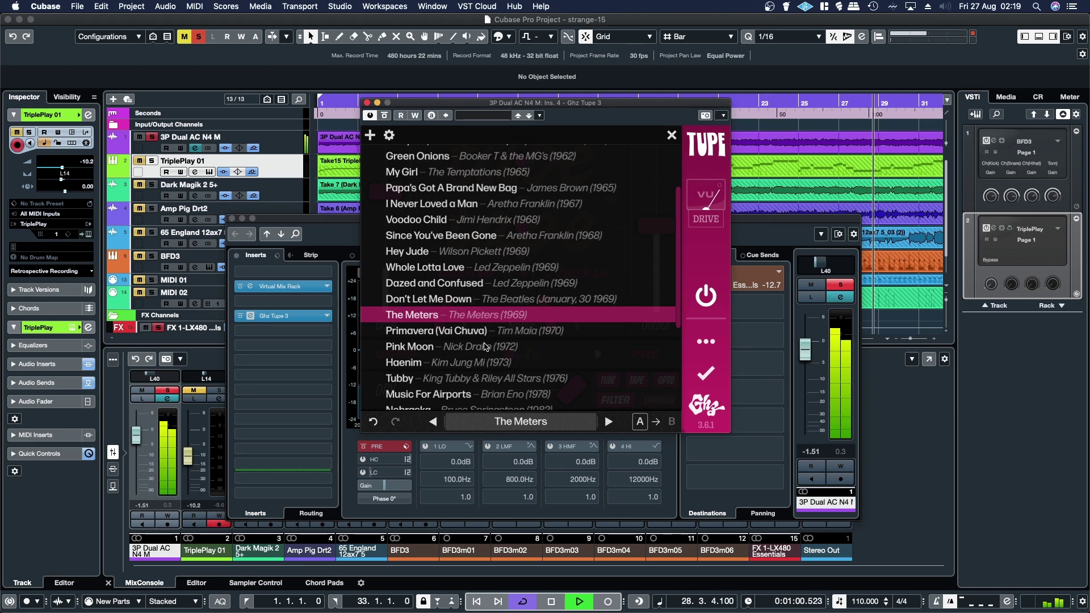
click(475, 364)
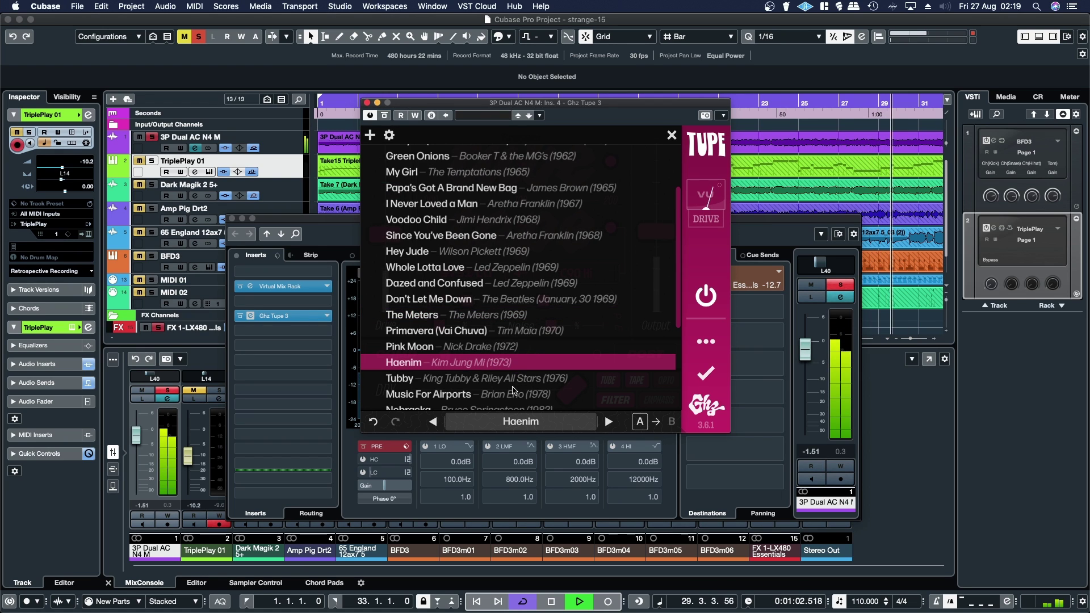
Audition the Historical presets Tubby, Music For Airports and Nebraska on the soloed guitar track.
scroll(503, 350, down, 5)
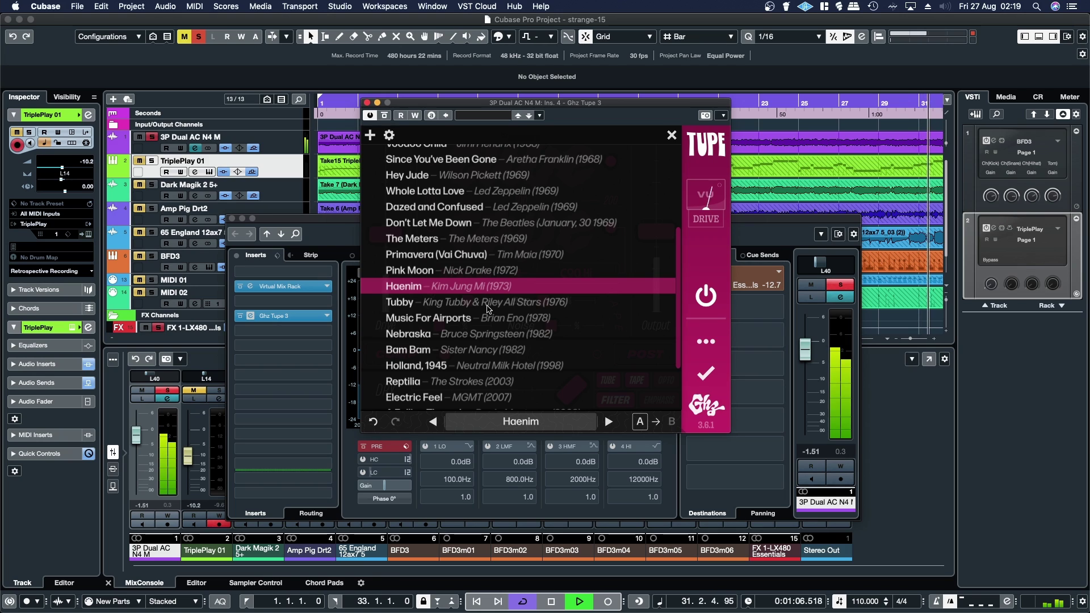
click(490, 306)
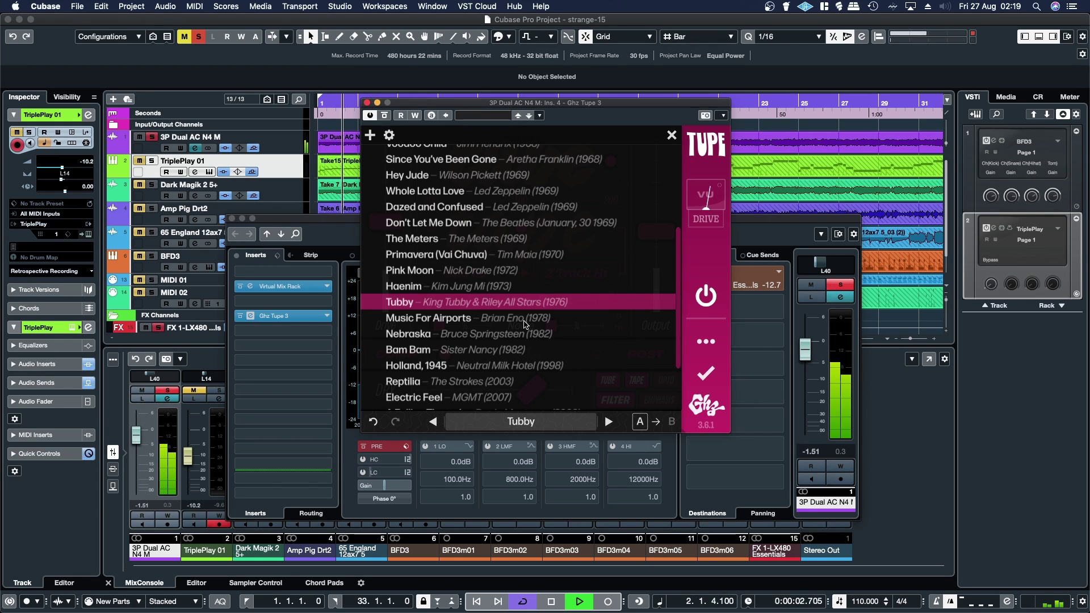
click(524, 322)
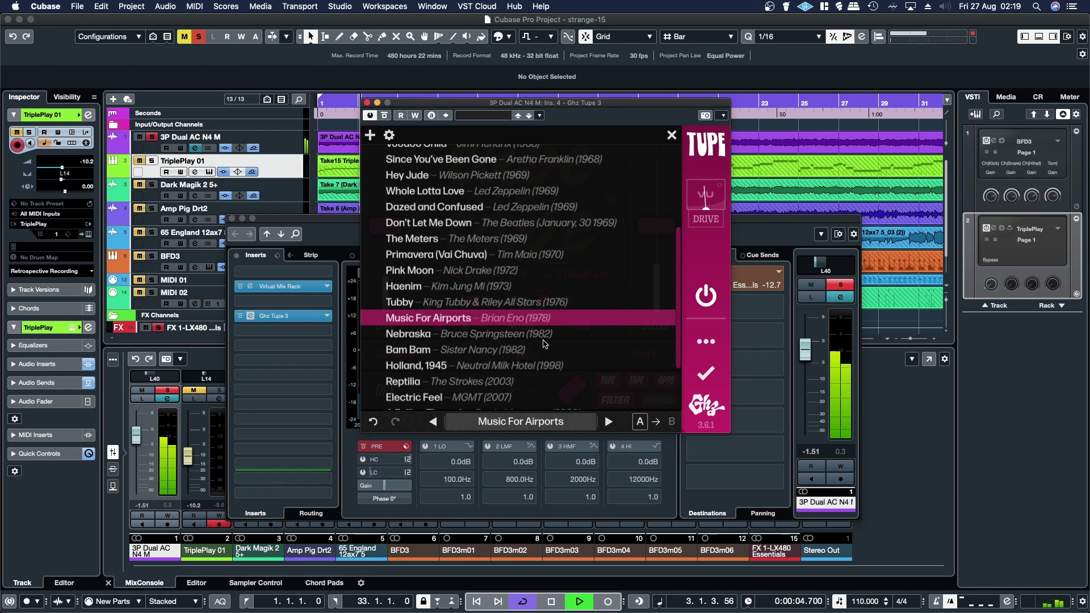
click(503, 340)
scroll(527, 329, down, 4)
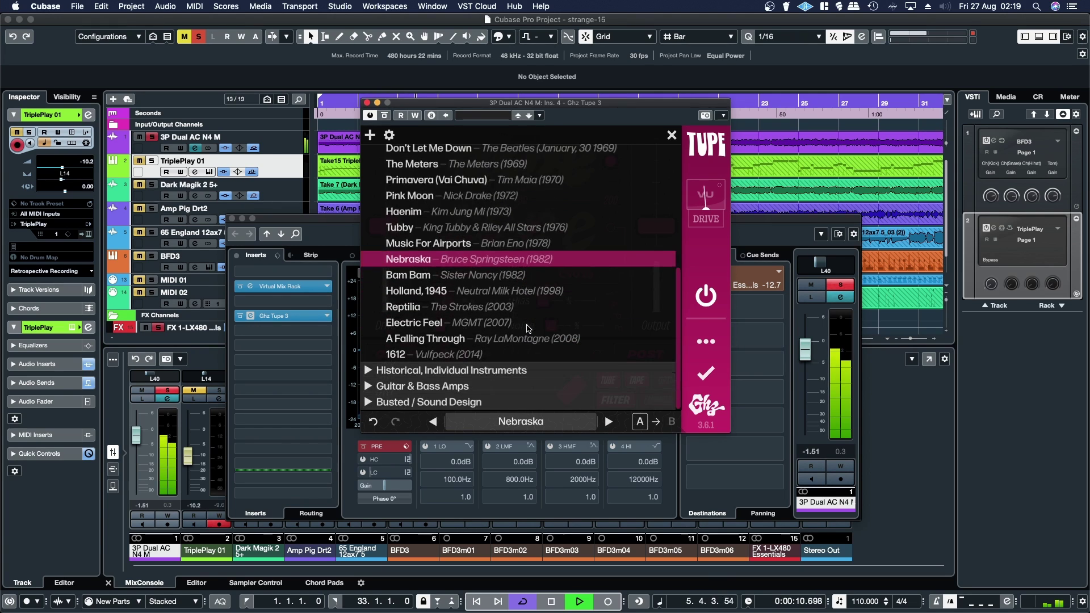
Audition the remaining Historical presets: Bam Bam, Holland, 1945, Reptilia, Electric Feel, A Falling Through and 1612.
click(492, 278)
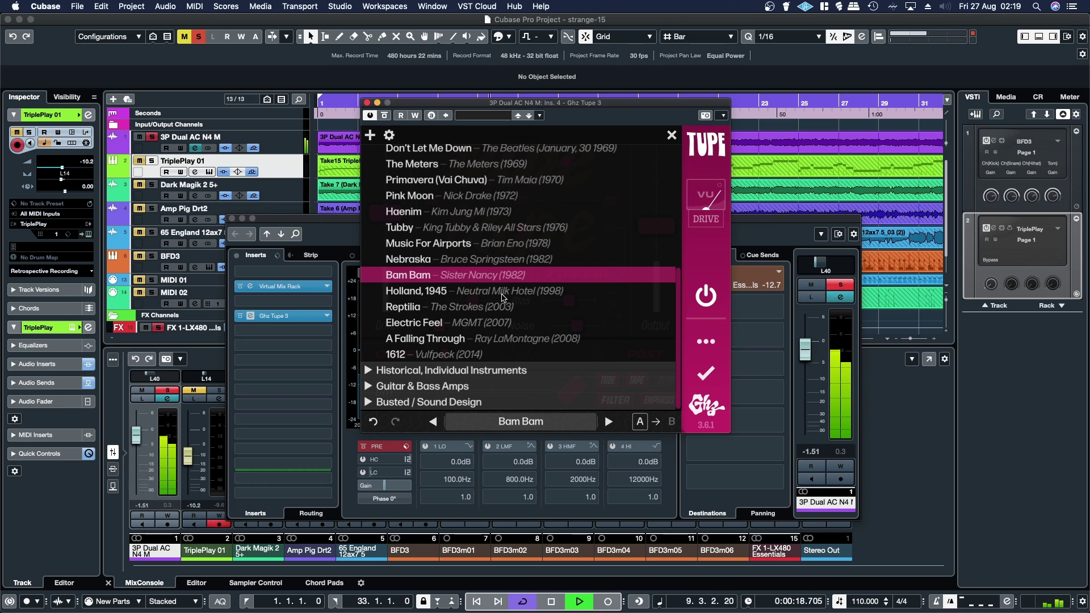
click(504, 292)
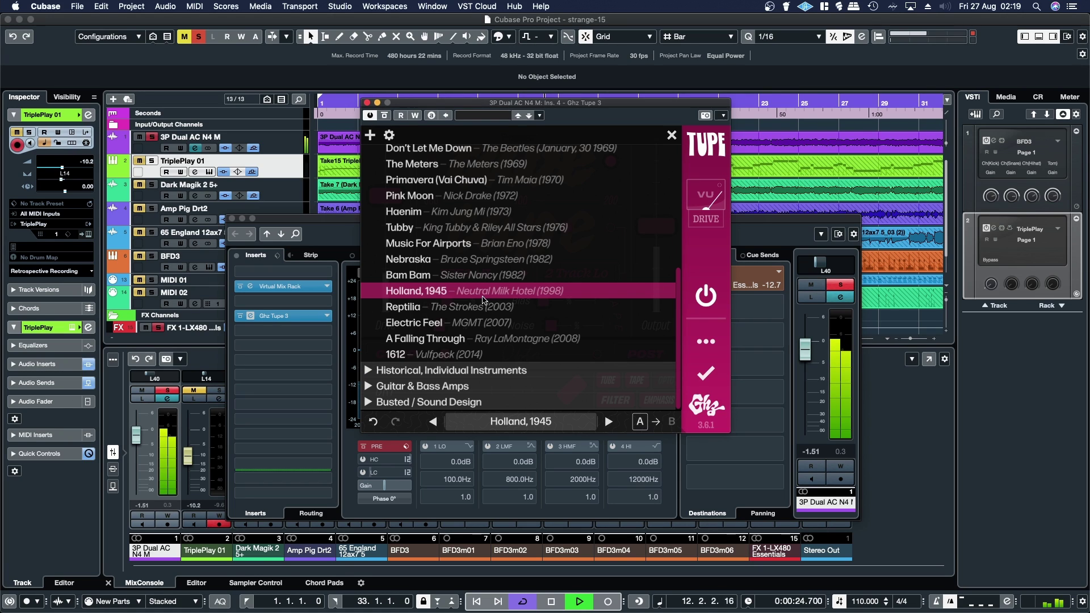
click(464, 308)
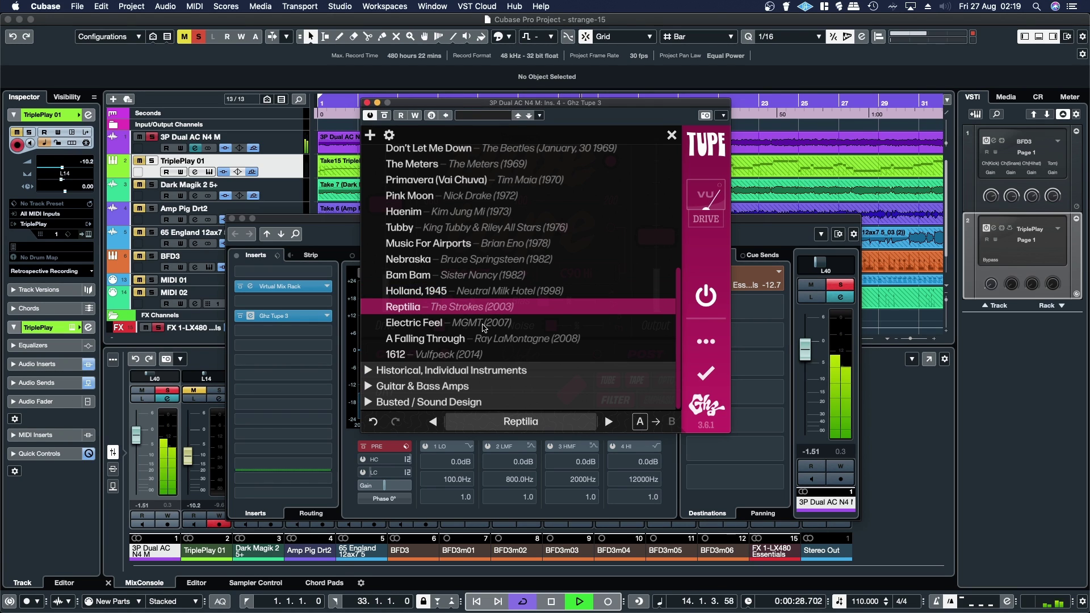
click(485, 325)
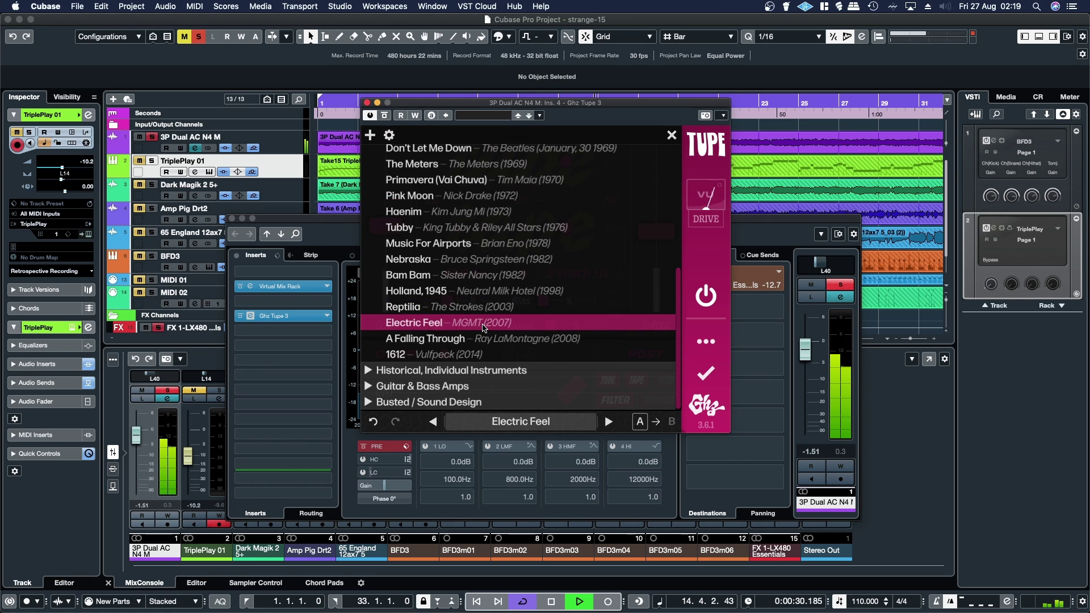
click(514, 340)
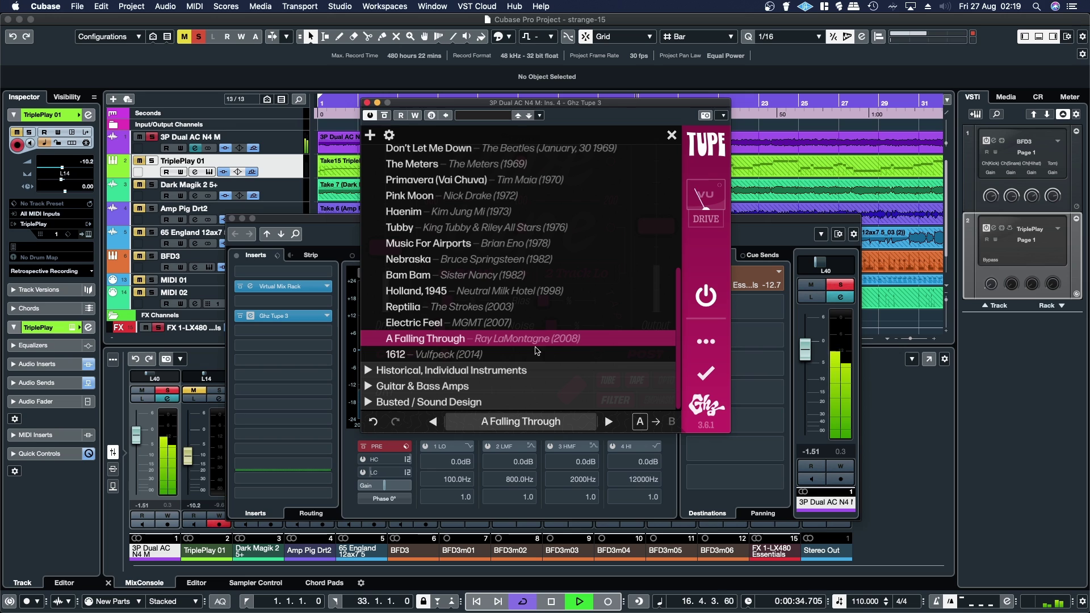
click(461, 358)
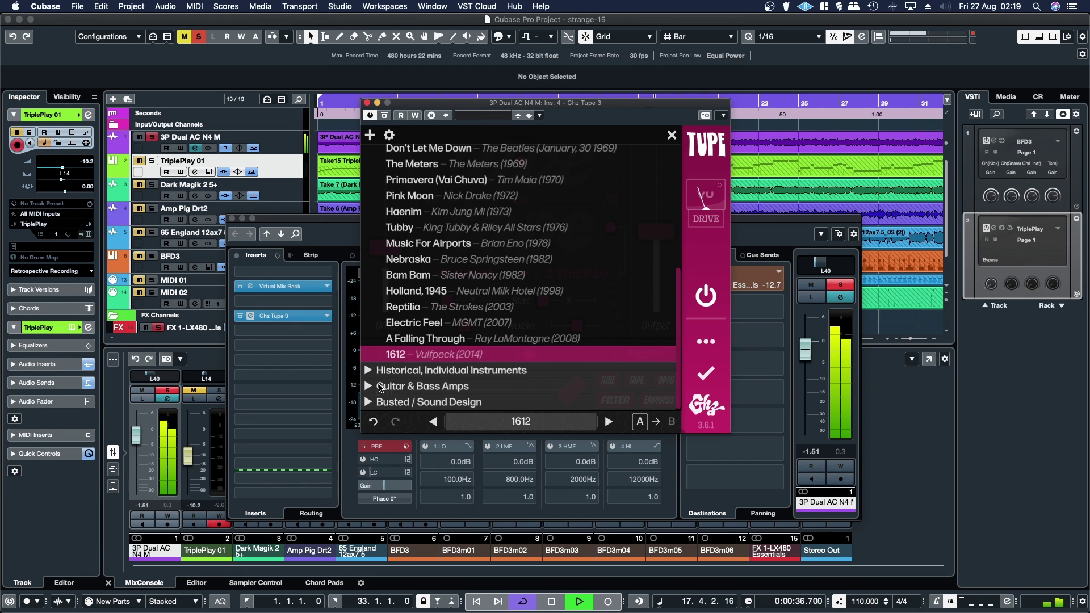
Expand Historical, Individual Instruments and audition Guitar: Miserlou and Guitar: Miserlou (DI), ending on Guitar: Pipeline.
click(369, 372)
scroll(464, 350, down, 5)
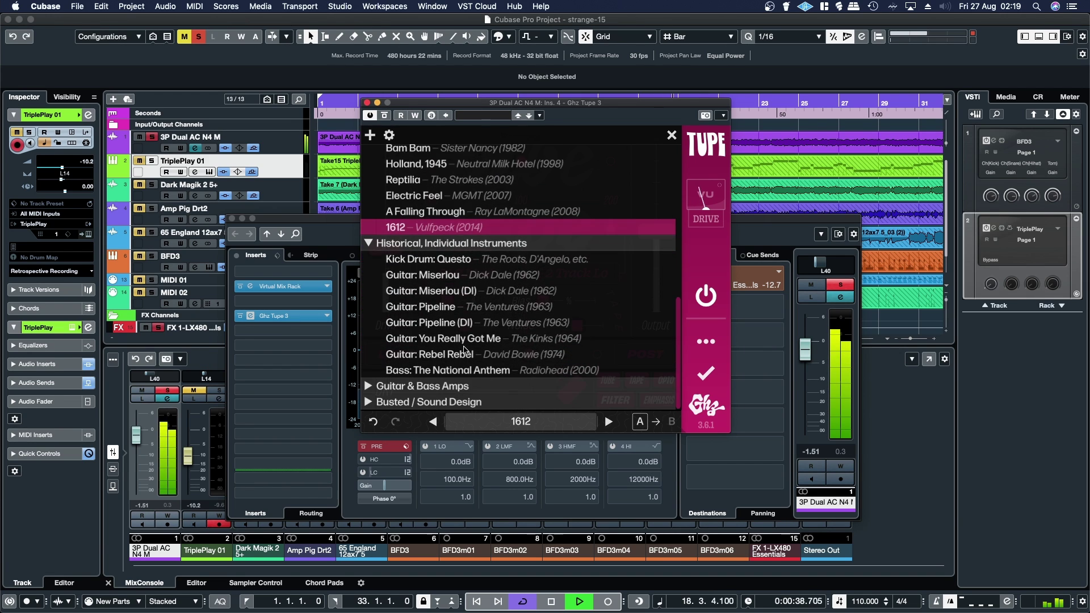
click(504, 277)
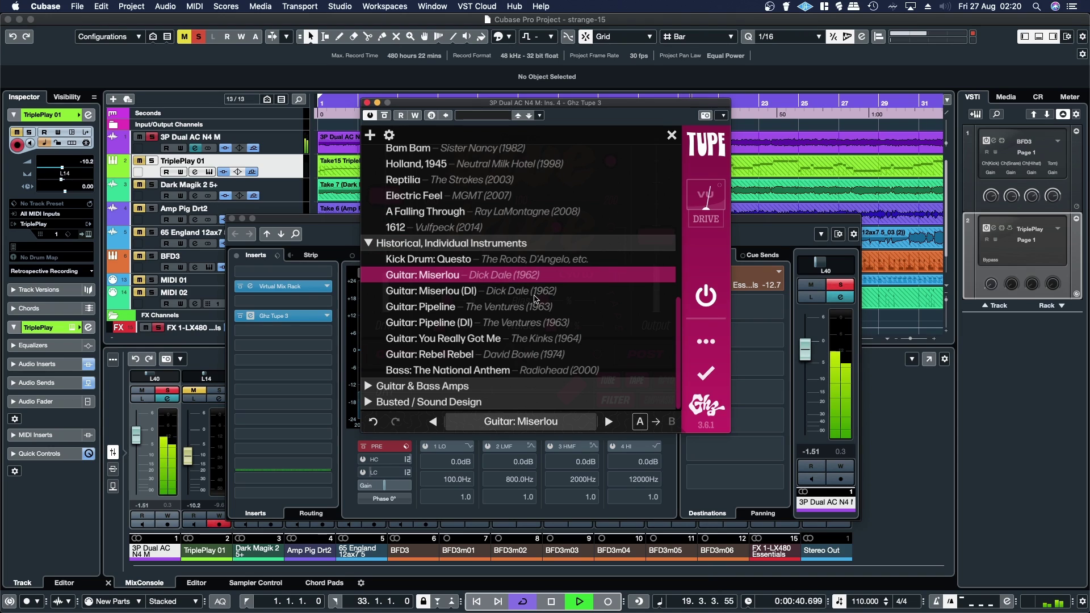
click(536, 292)
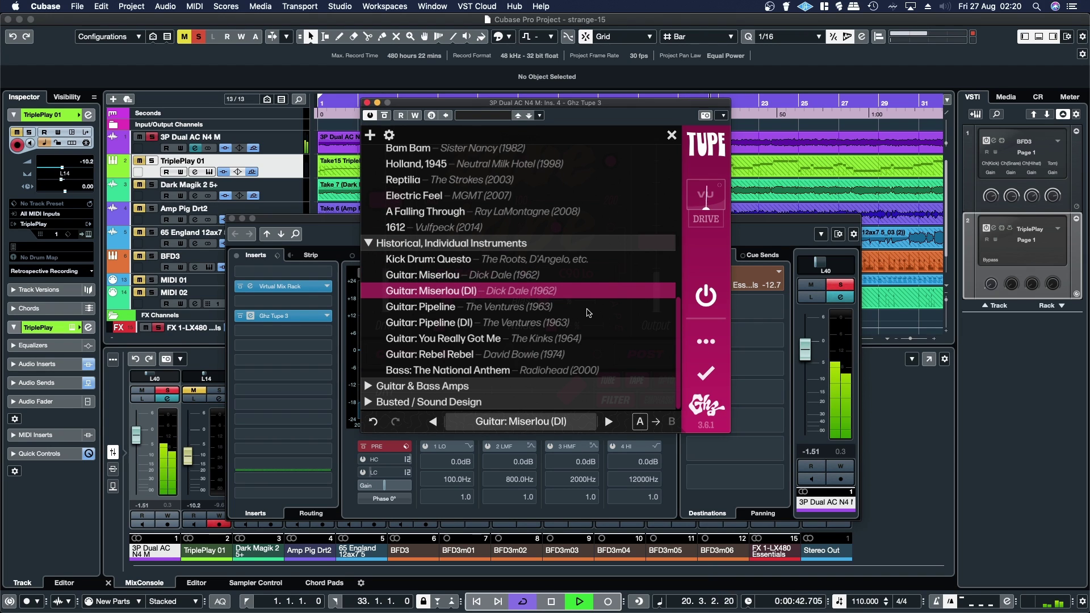
click(522, 308)
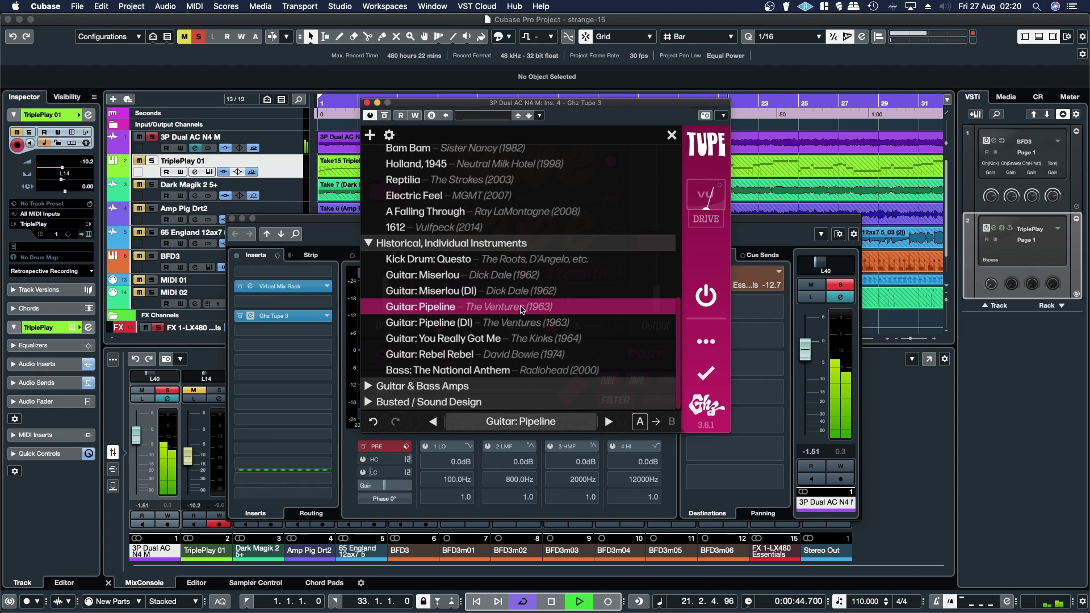
Audition Guitar: Pipeline (DI), Guitar: You Really Got Me, Guitar: Rebel Rebel and Bass: The National Anthem on the soloed guitar track.
click(560, 323)
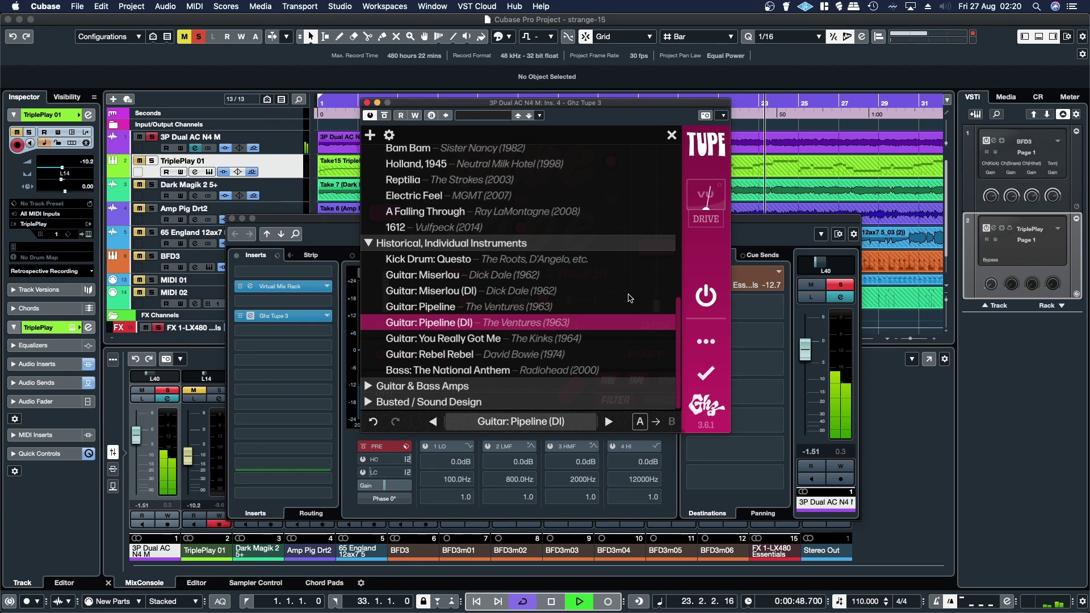
click(575, 339)
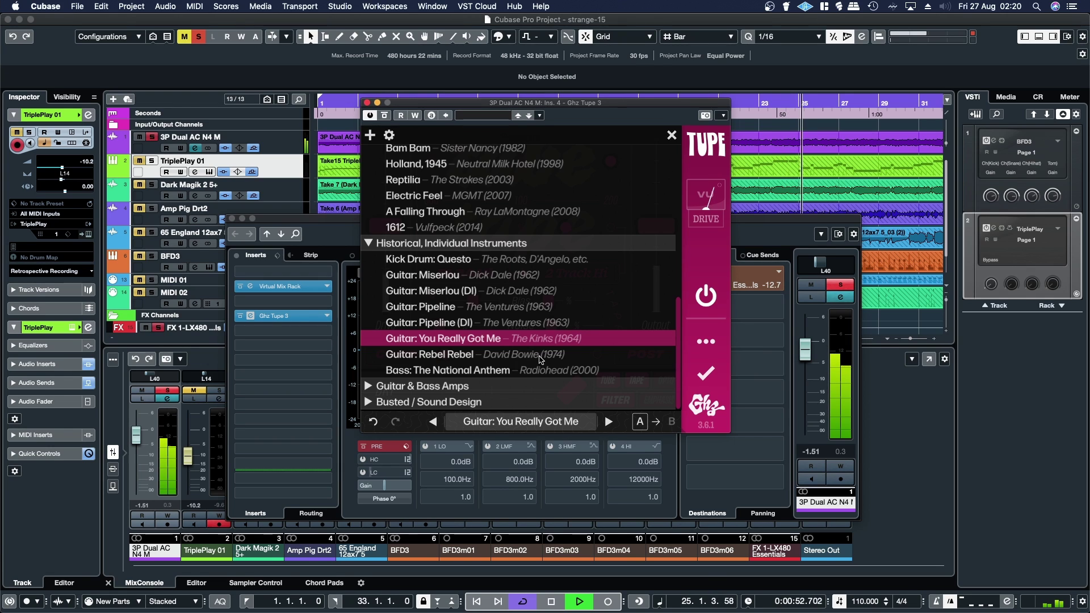
click(557, 356)
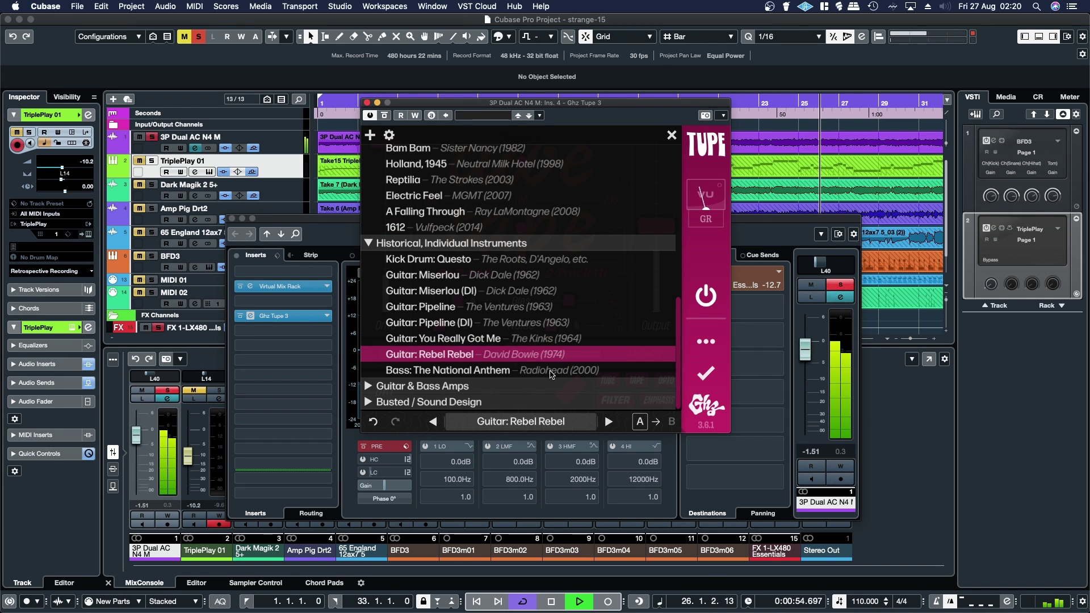
click(551, 372)
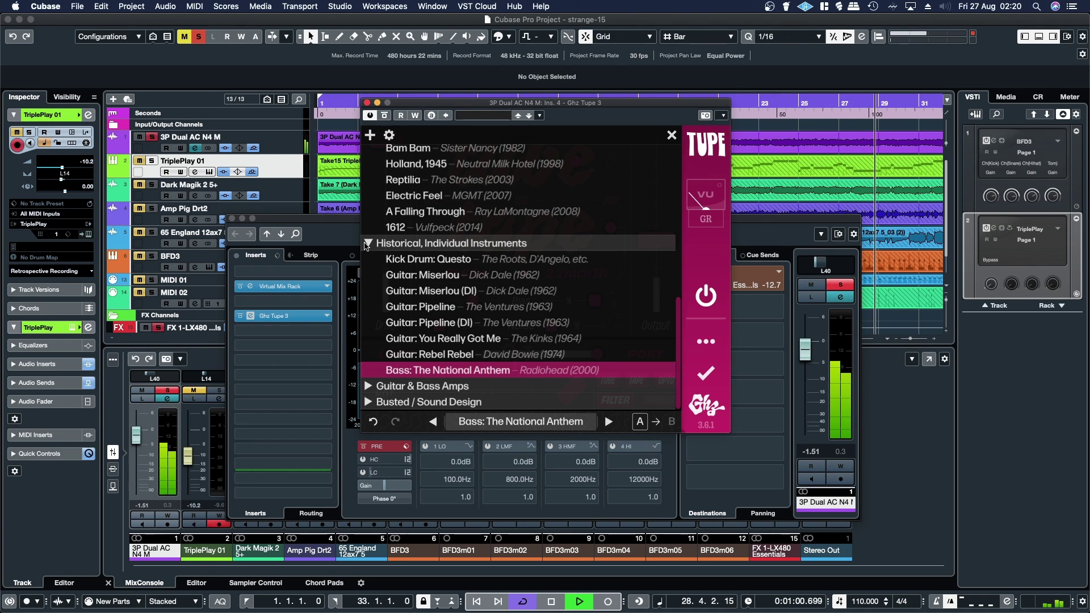
Load the Historical preset Voodoo Child on the 3P Dual AC N4 M track, then close the plug-in and channel settings windows.
scroll(411, 274, up, 5)
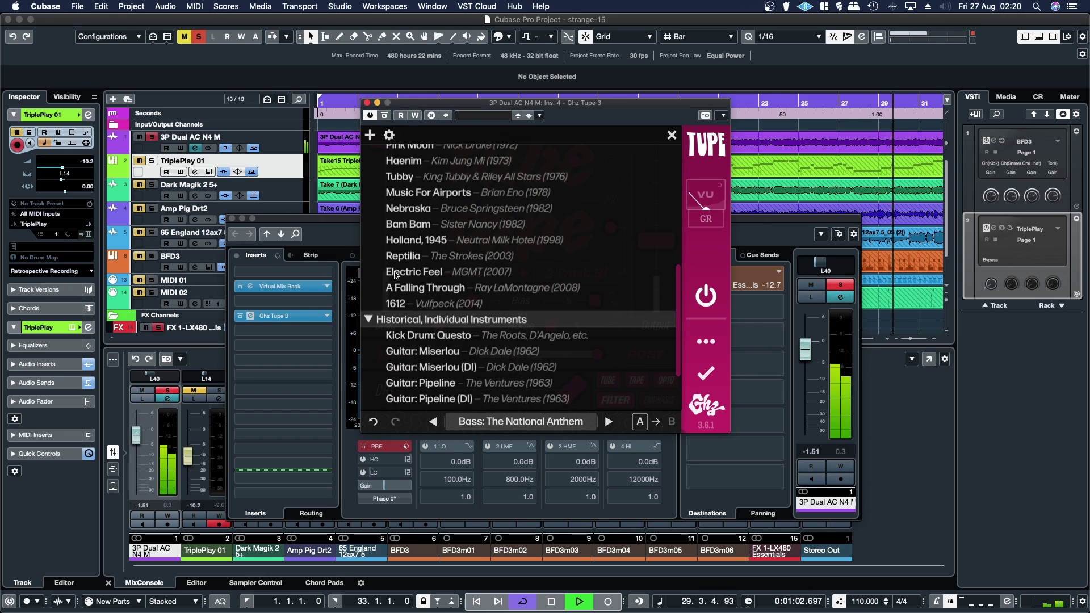
scroll(412, 274, up, 3)
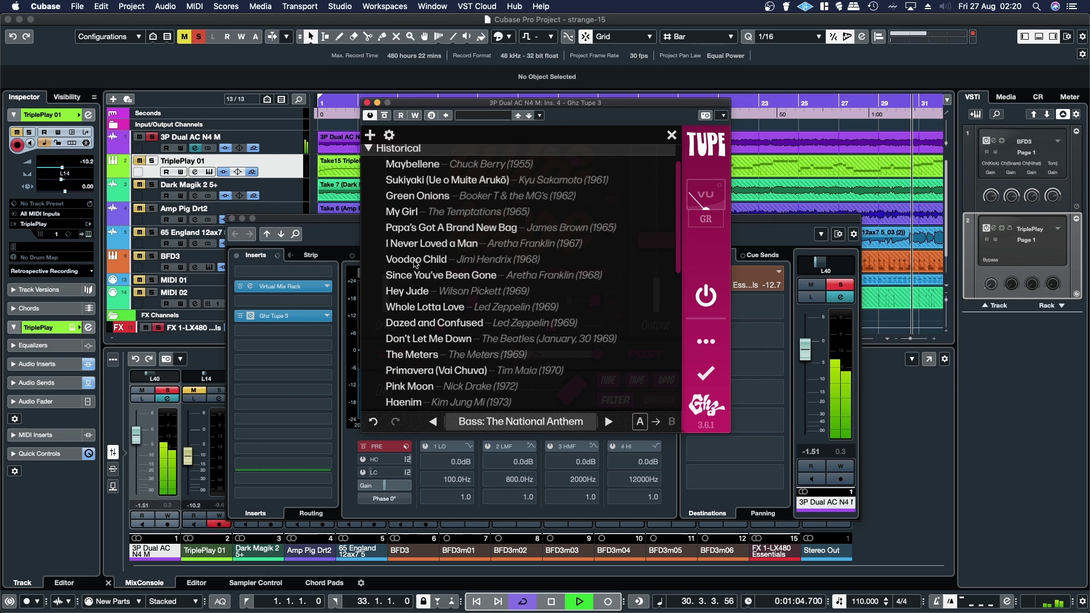
click(504, 260)
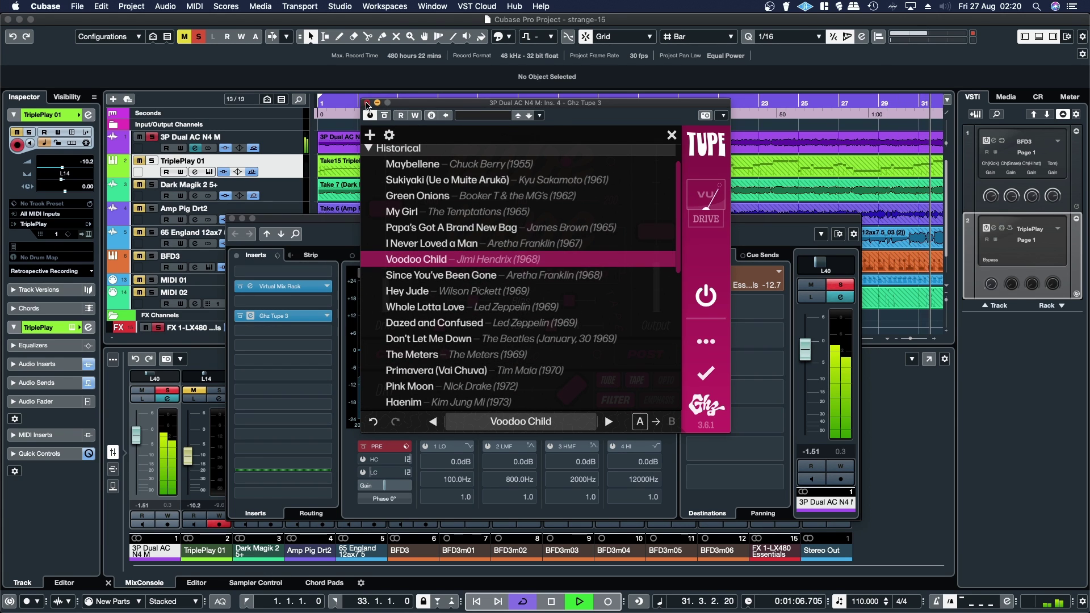
click(367, 103)
click(232, 218)
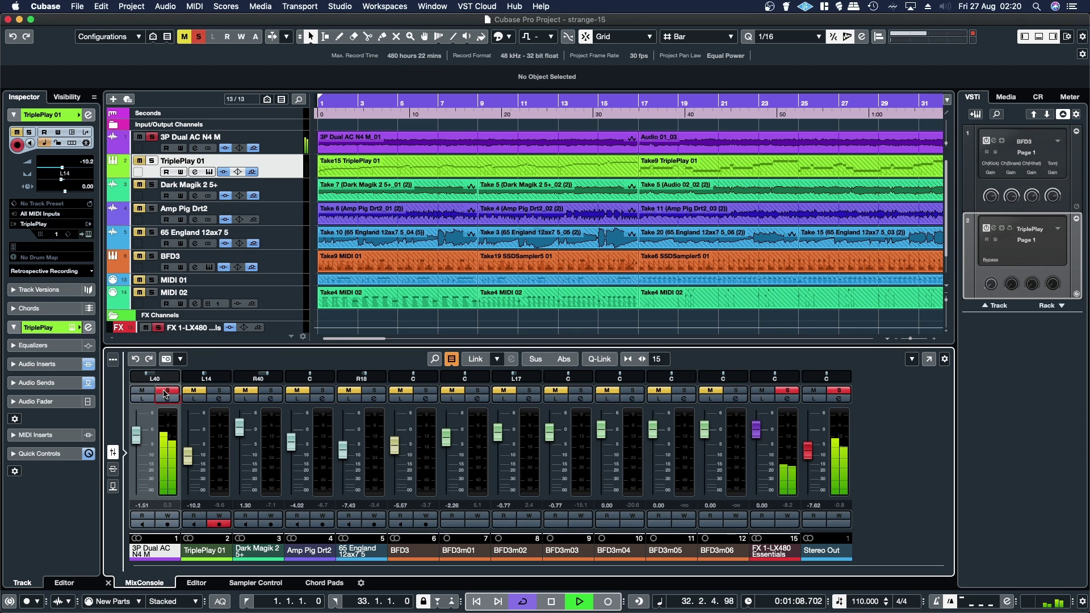
Switch the solo from 3P Dual AC N4 M to Amp Pig Drt2 and open Amp Pig Drt2's Ghz Tupe 3 insert.
click(168, 390)
click(322, 390)
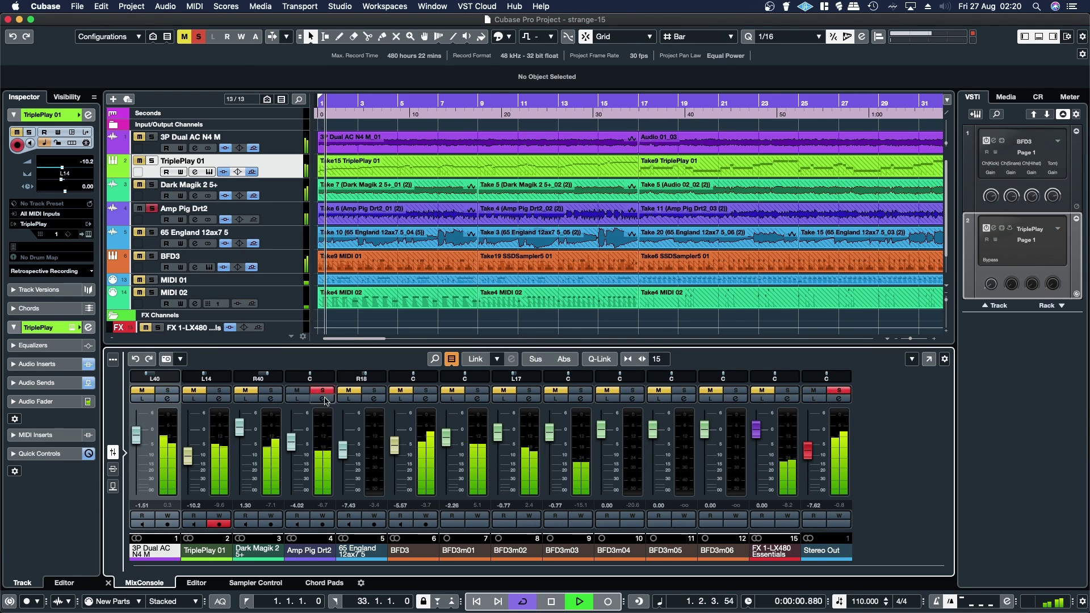
click(322, 398)
click(276, 331)
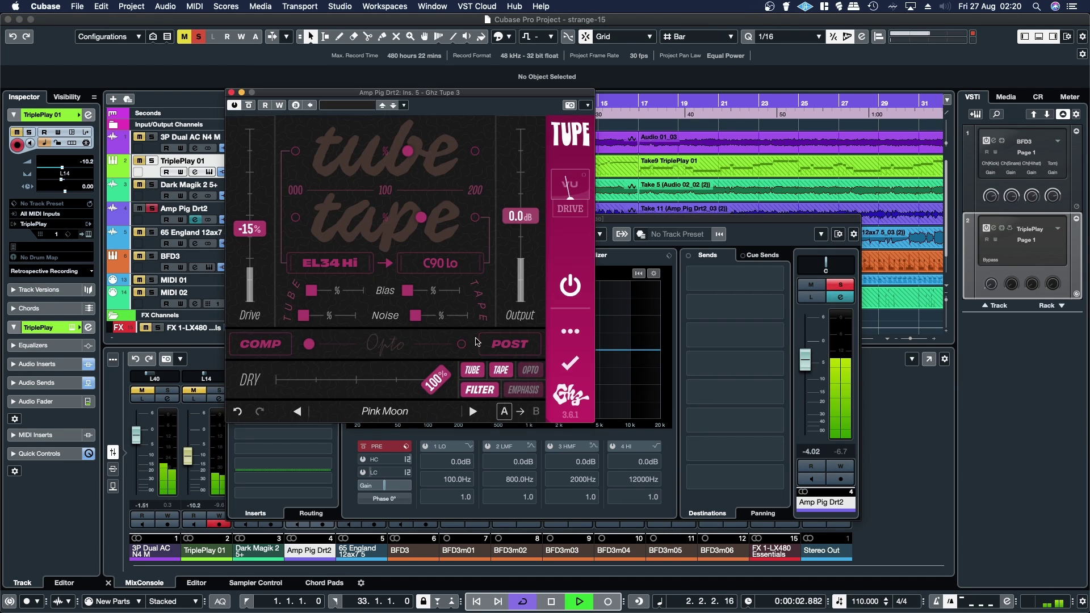
Load the Bass: The National Anthem preset on Amp Pig Drt2 and reduce its Opto limiting amount.
click(379, 415)
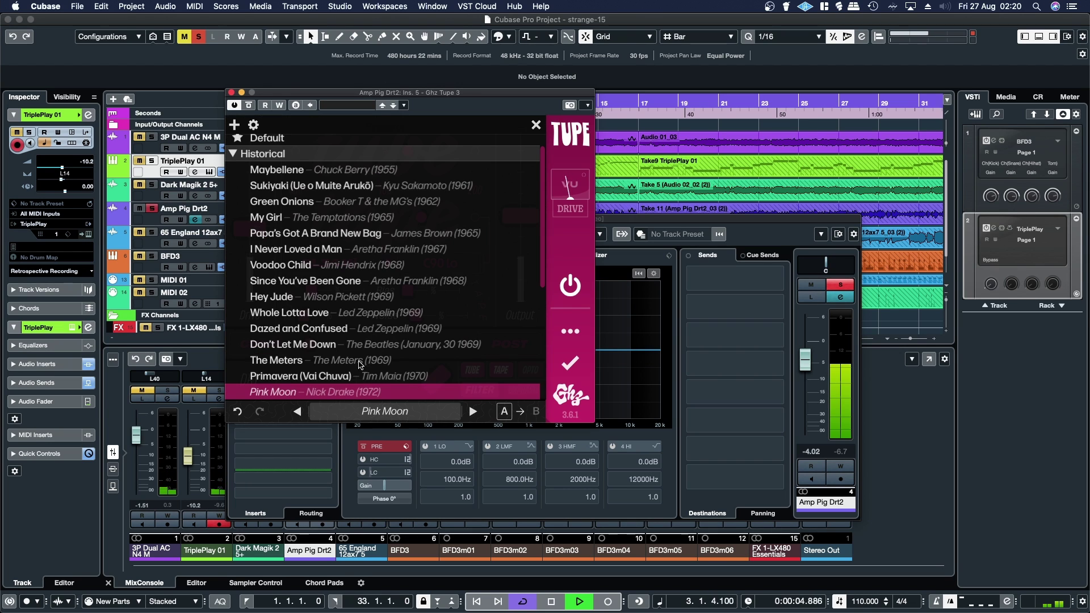
scroll(355, 366, down, 5)
scroll(352, 365, down, 5)
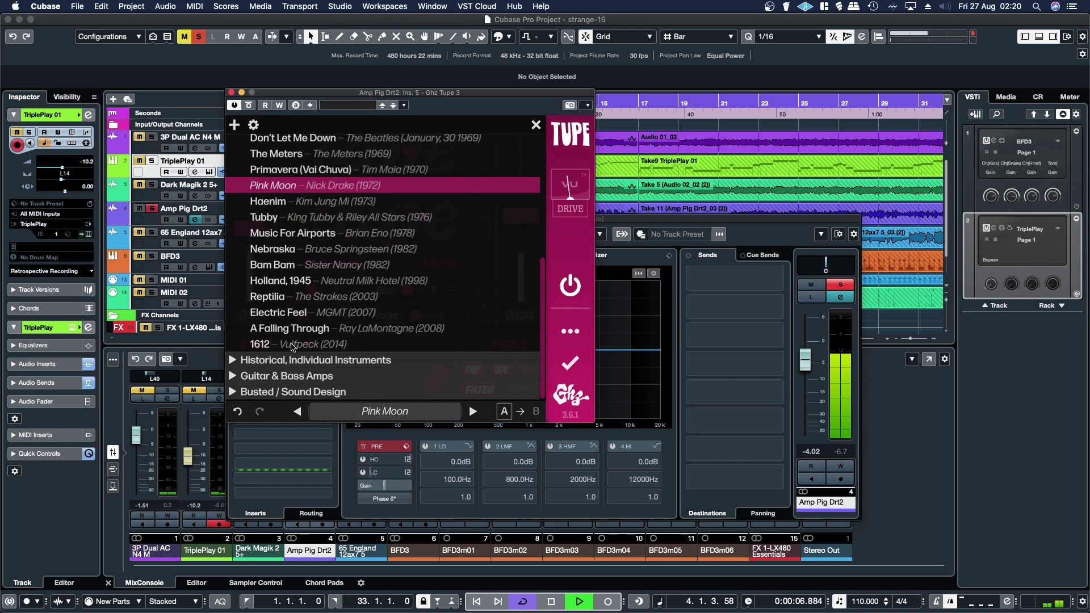
click(238, 363)
scroll(372, 358, down, 5)
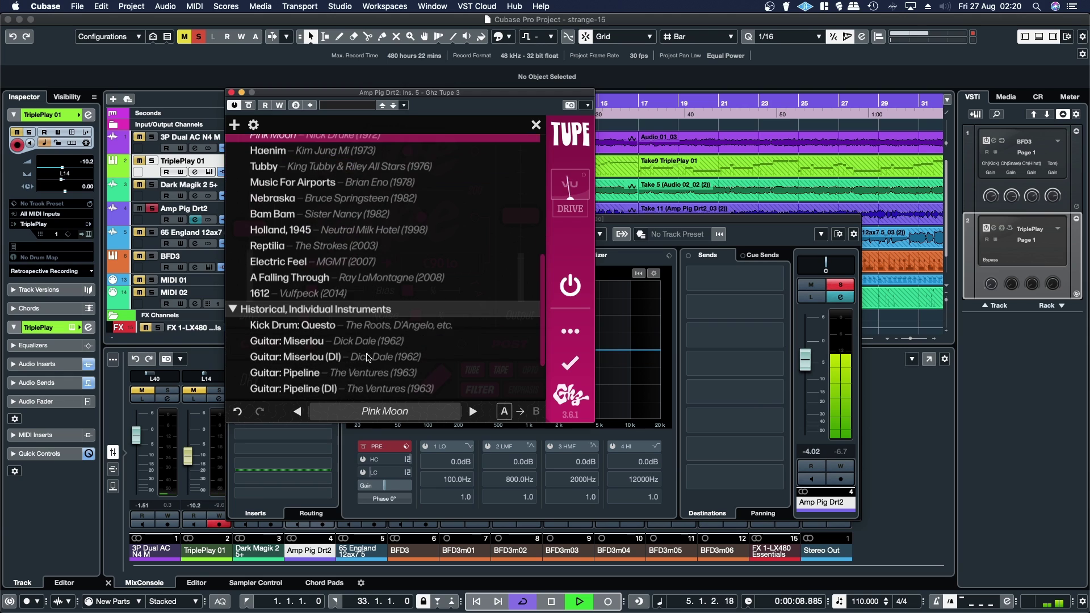
click(372, 359)
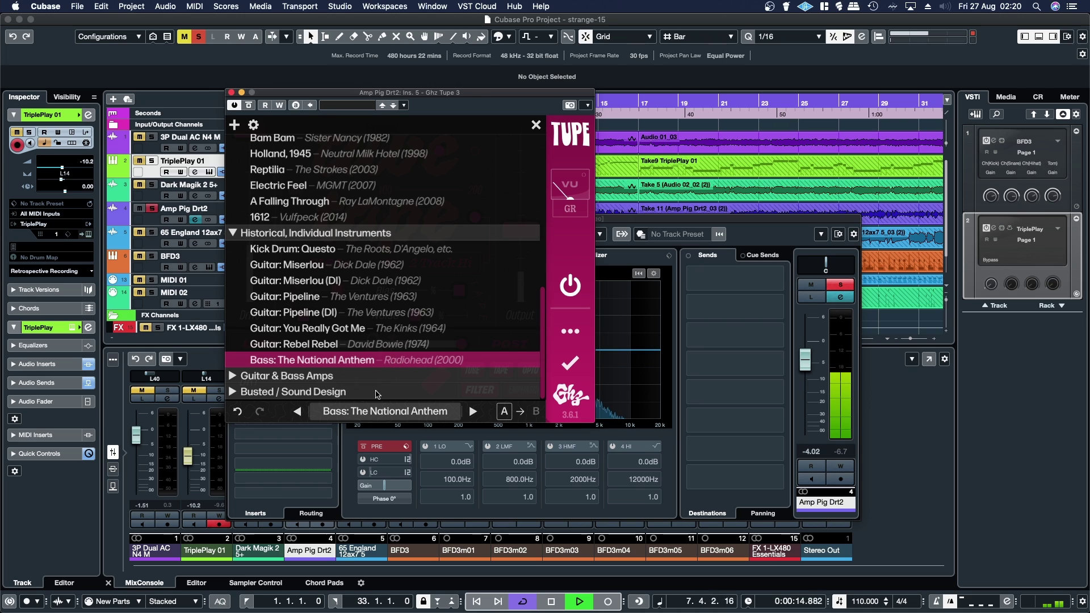
click(378, 411)
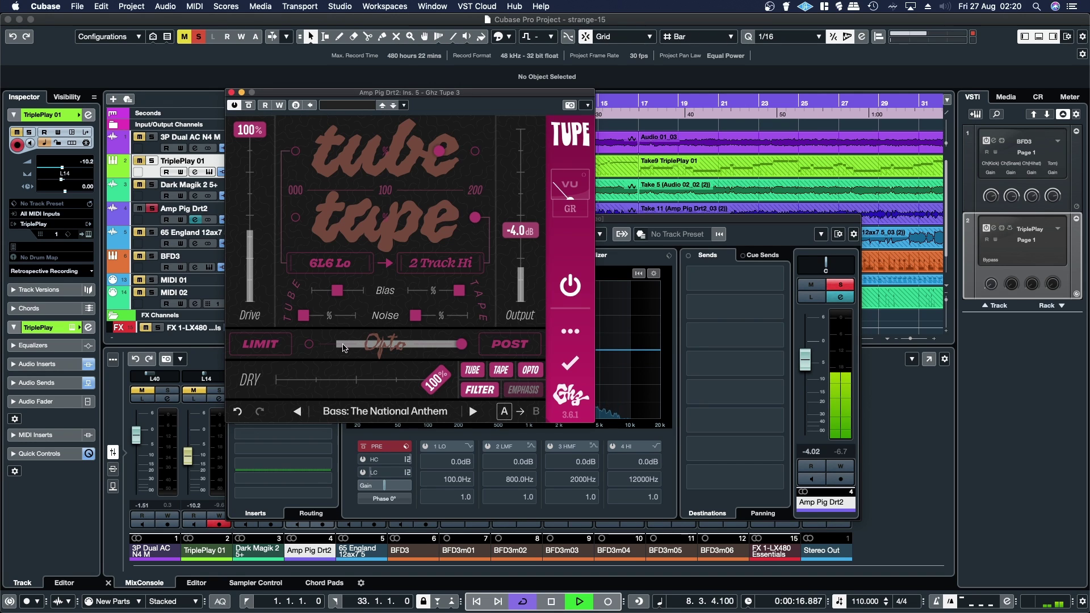
drag(459, 350, 400, 353)
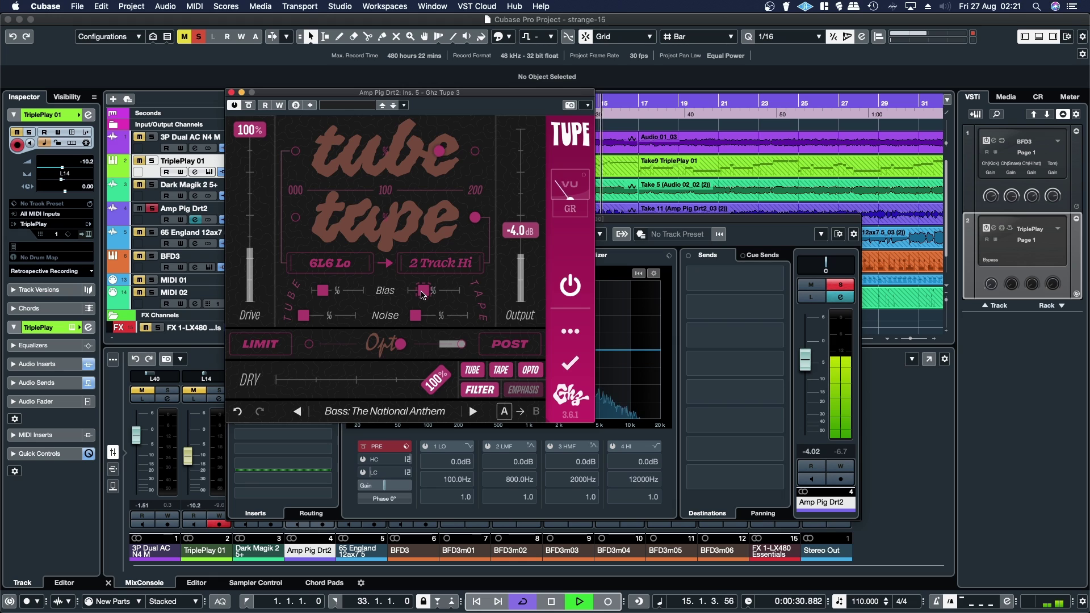
Try raising the tape and tube noise amounts, then return both to their minimum.
drag(440, 316, 465, 322)
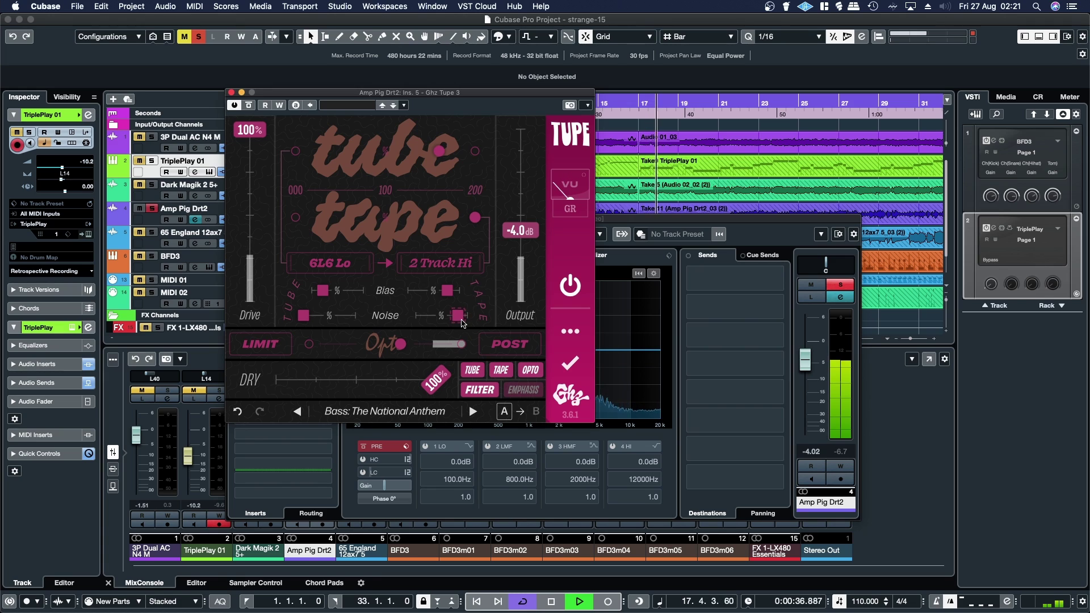
drag(465, 323, 423, 321)
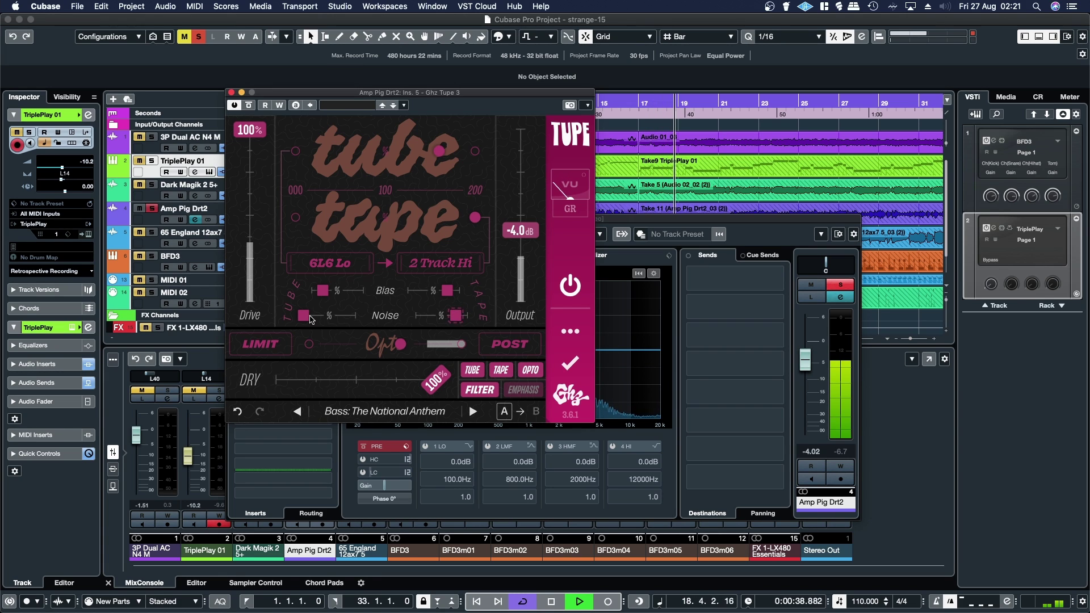
mouse_move(303, 315)
mouse_down()
mouse_move(359, 327)
mouse_move(315, 318)
mouse_up()
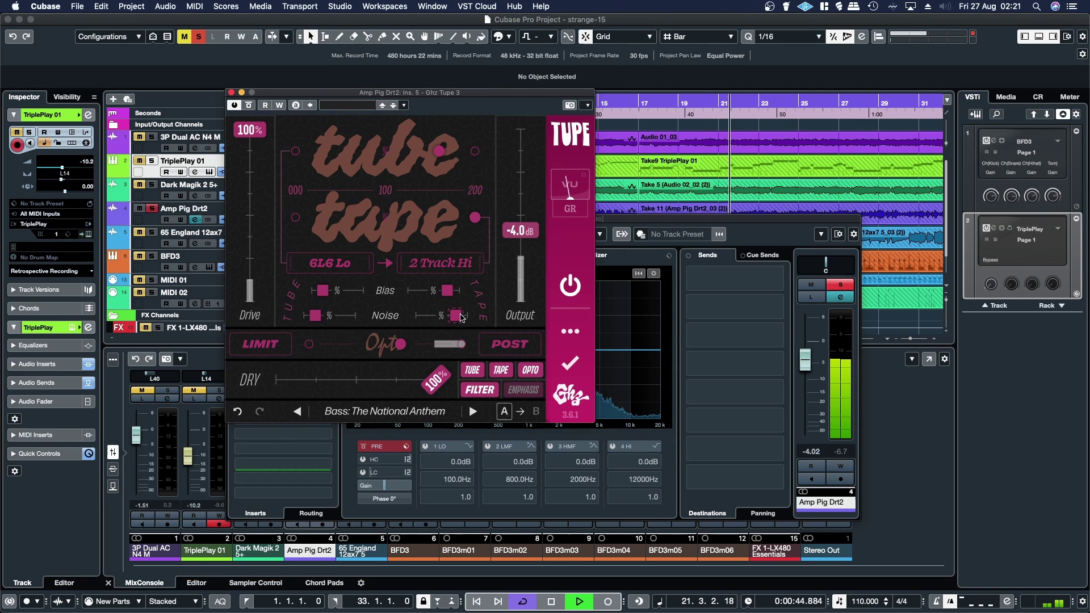
drag(458, 316, 415, 317)
drag(315, 318, 185, 322)
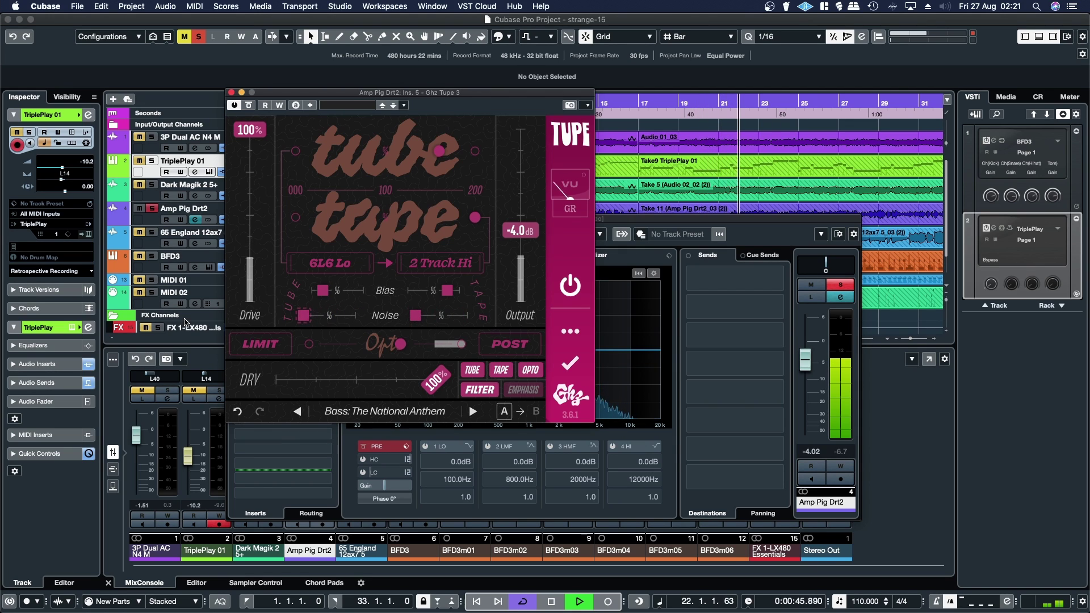
Audition the C90 Hi tape mode on Amp Pig Drt2, then set the tape mode to C90 Lo.
click(454, 266)
click(448, 331)
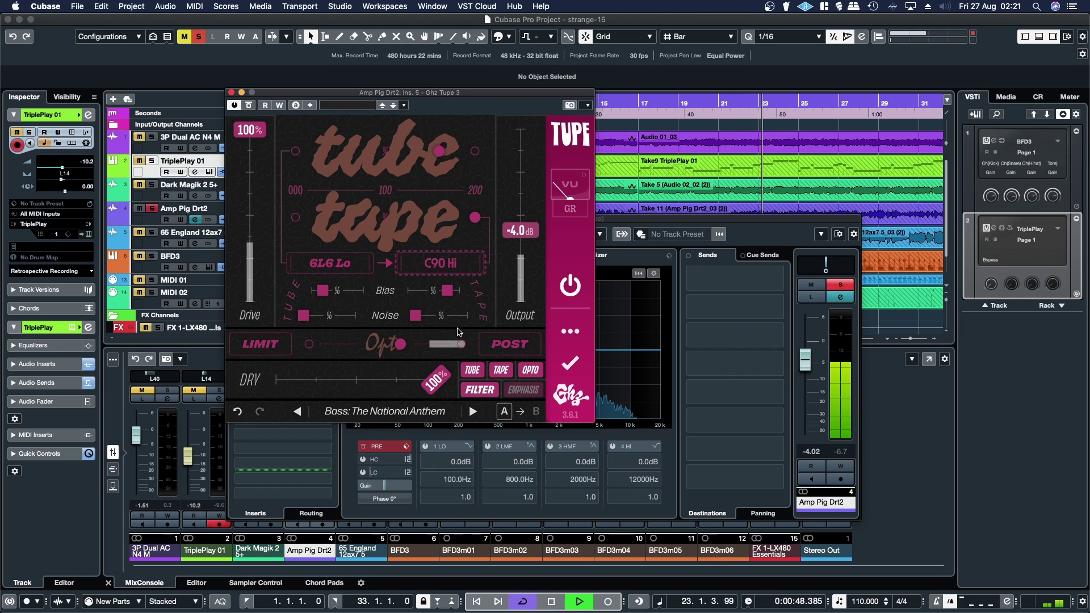
click(446, 269)
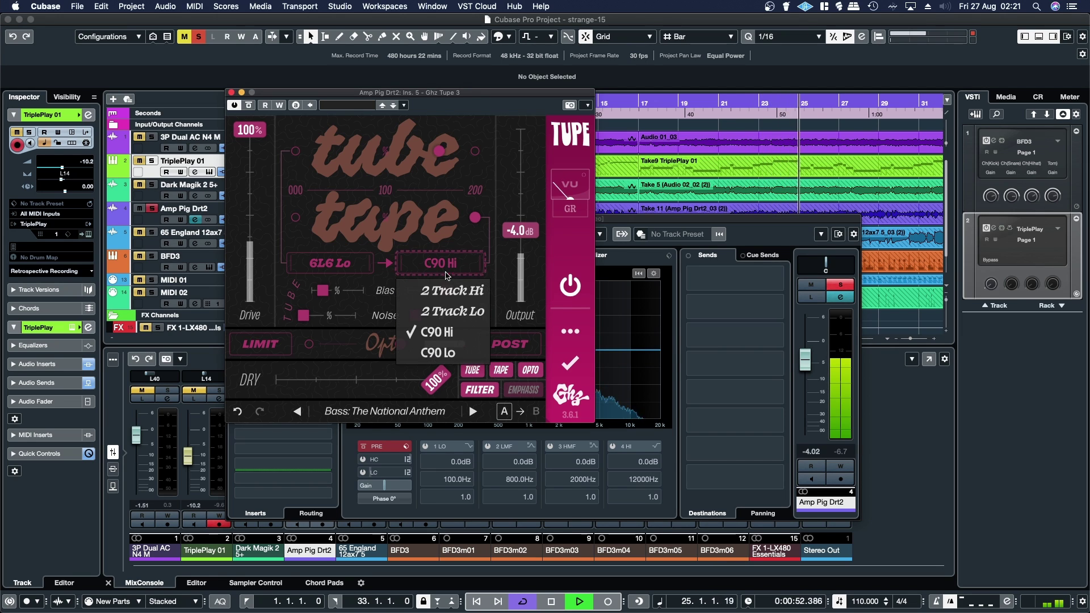
click(440, 353)
Audition the tube modes 5751 HI, 5751 MED and 5751 LO on the soloed Amp Pig Drt2 track.
click(329, 262)
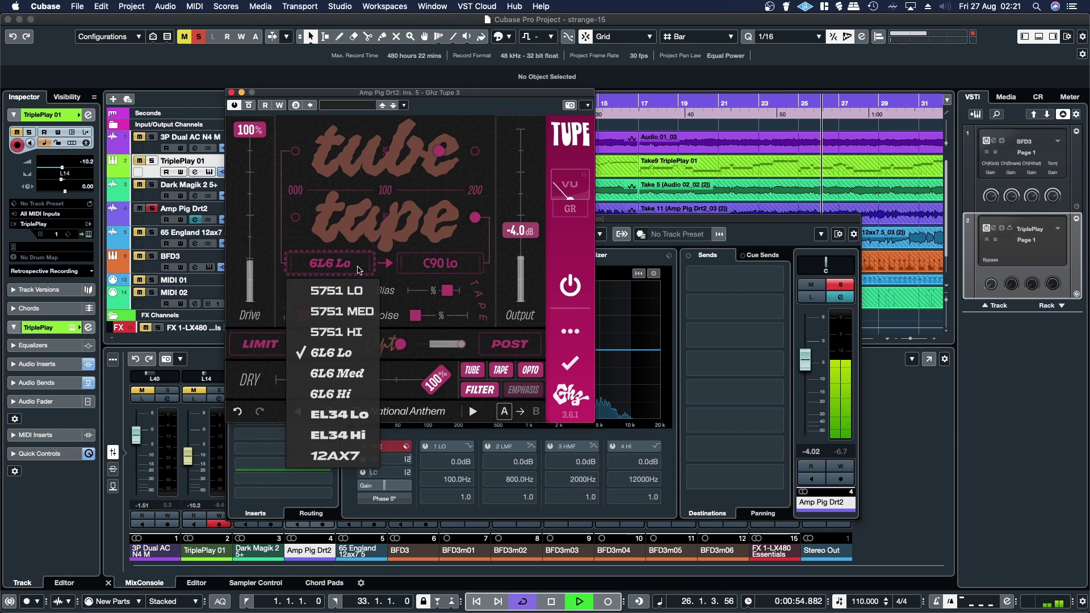
click(348, 341)
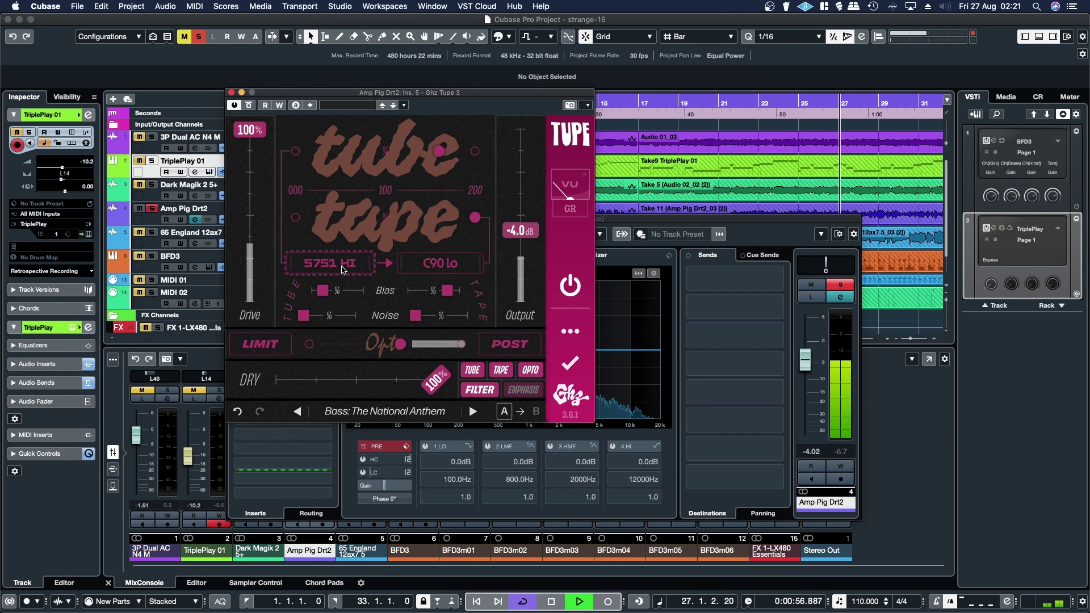
click(335, 263)
click(332, 321)
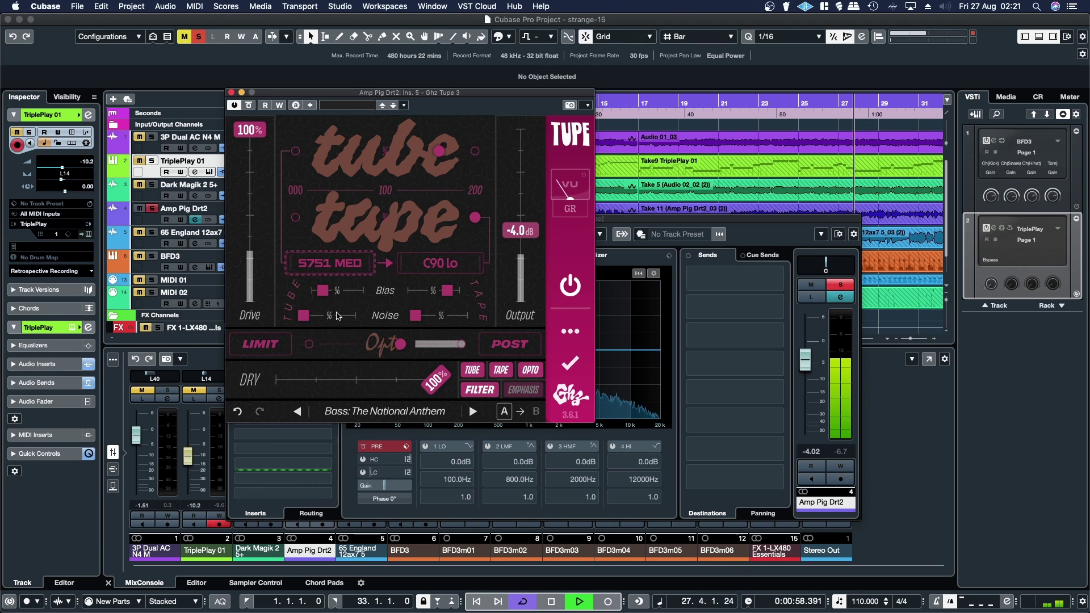
click(335, 267)
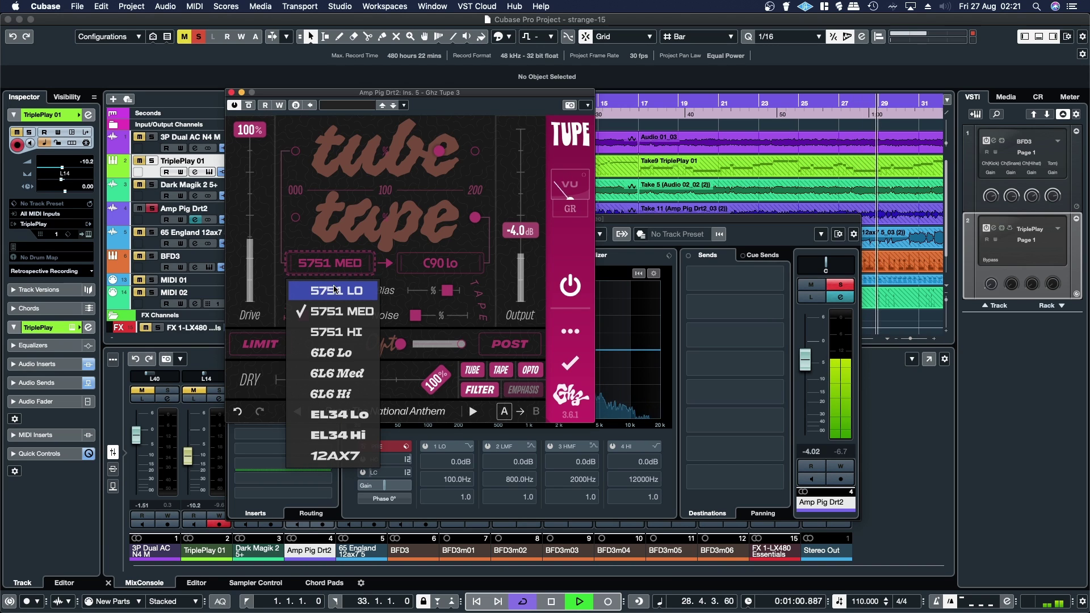
click(336, 290)
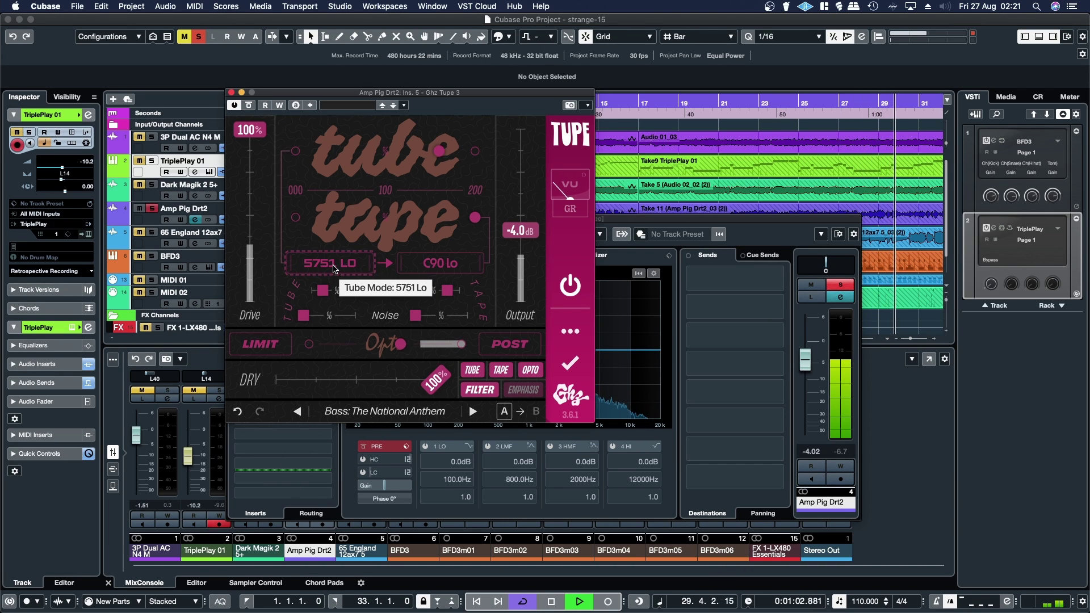
Audition the tube modes 6L6 Lo, 6L6 Med and 6L6 Hi on the soloed Amp Pig Drt2 track.
click(335, 267)
click(332, 357)
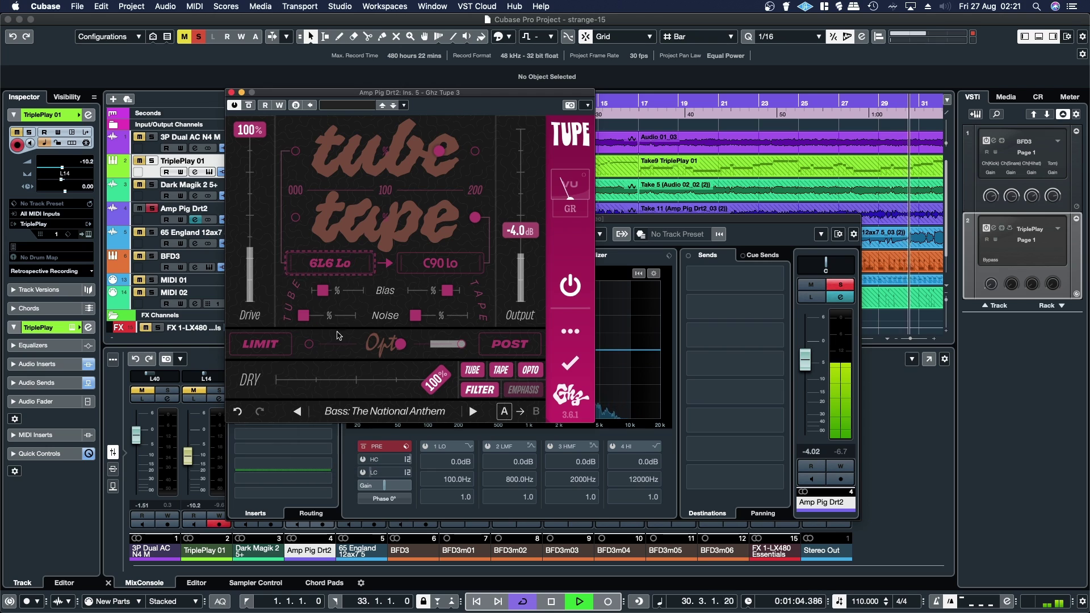
click(331, 263)
click(326, 374)
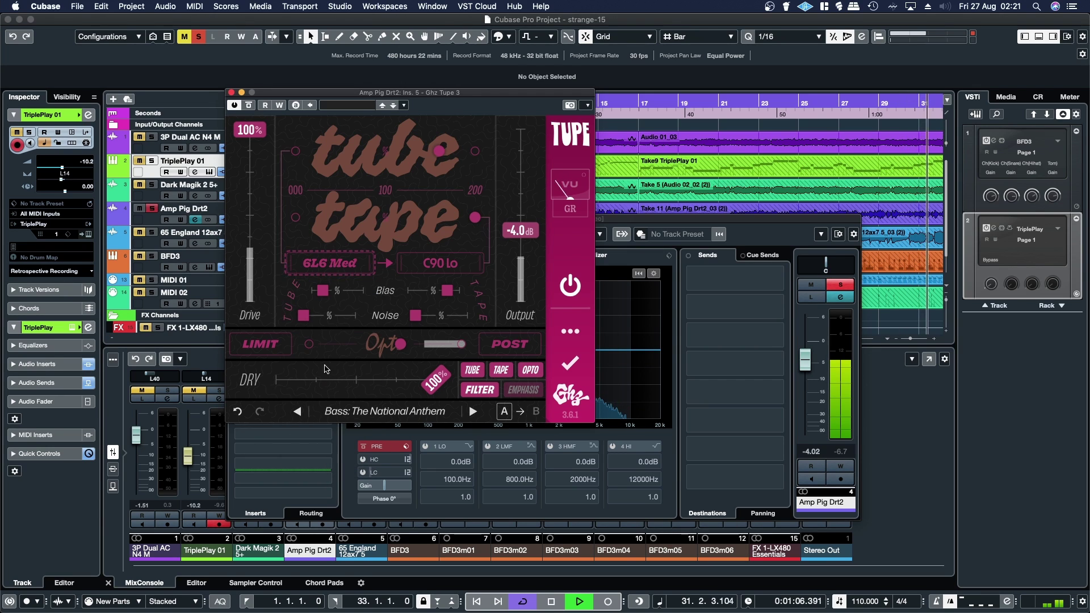
click(330, 263)
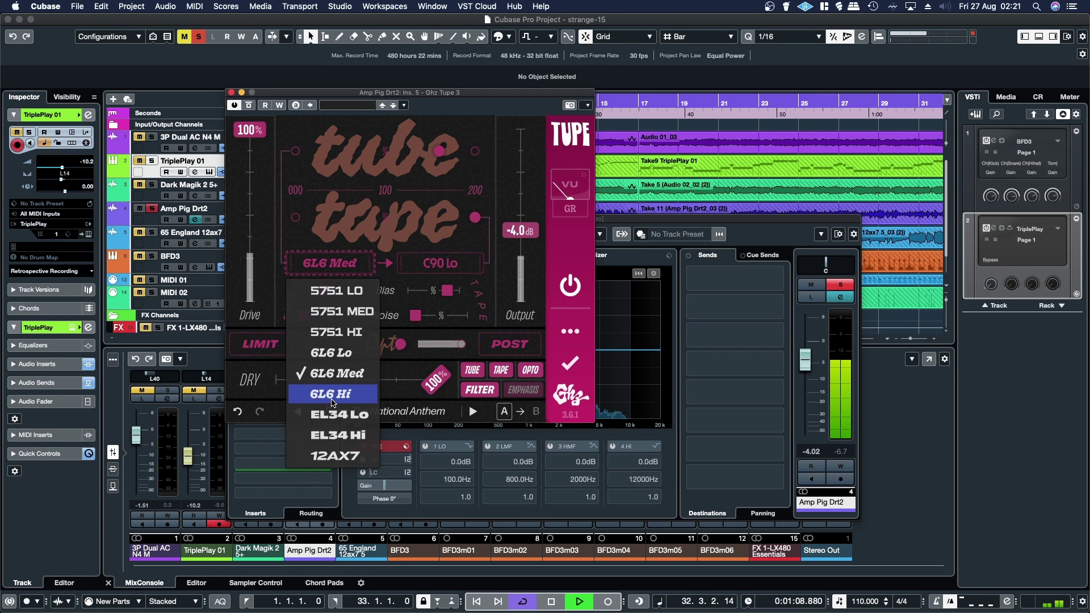
click(333, 395)
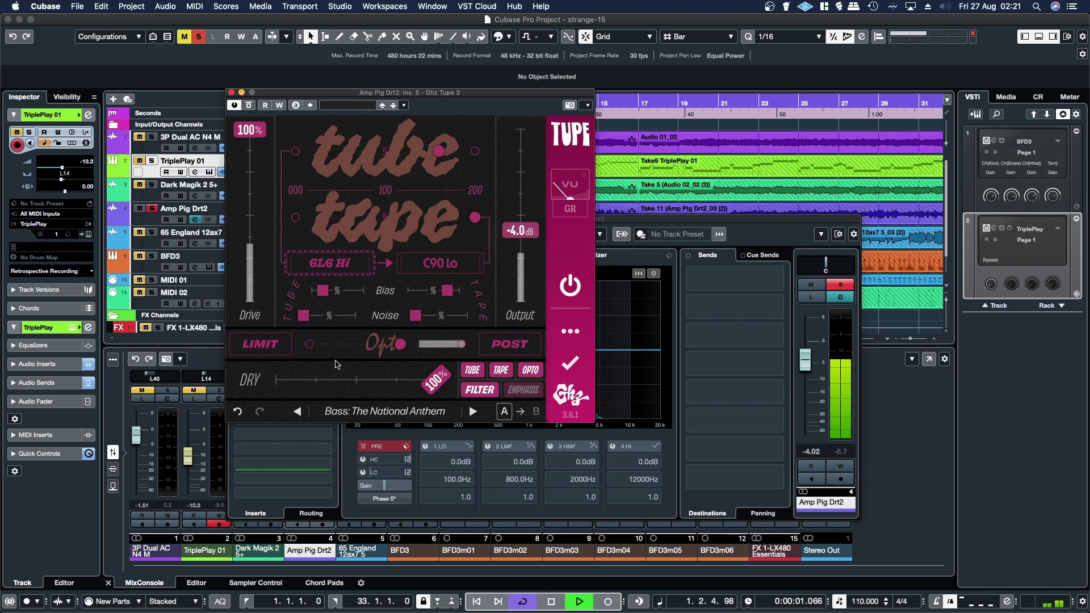
Audition the tube modes EL34 Lo, EL34 Hi and 12AX7 on the soloed Amp Pig Drt2 track, then set the mode back to EL34 Lo.
click(339, 273)
click(344, 418)
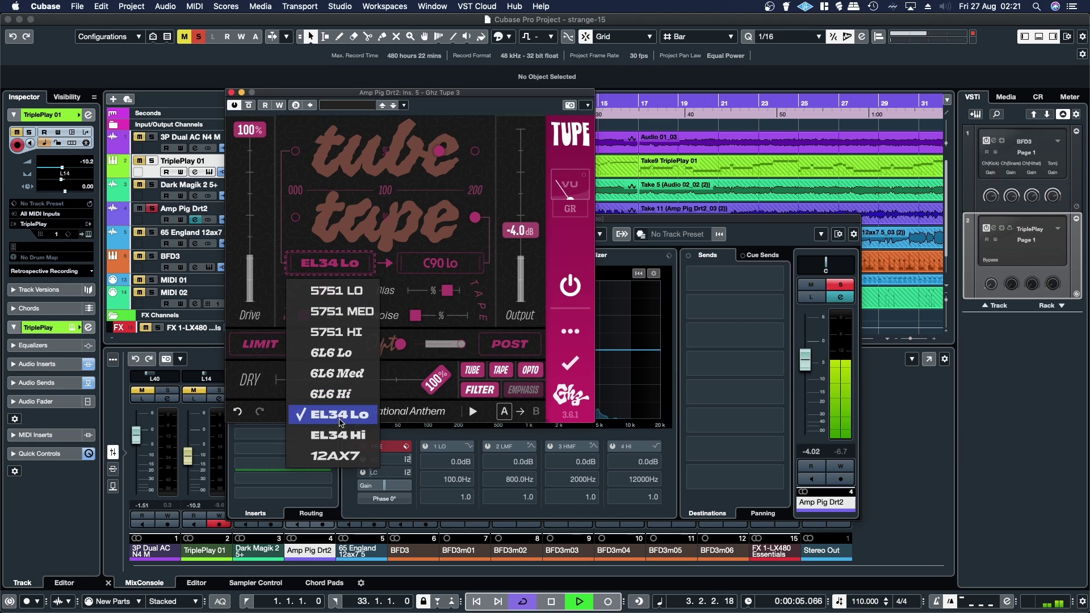
click(340, 432)
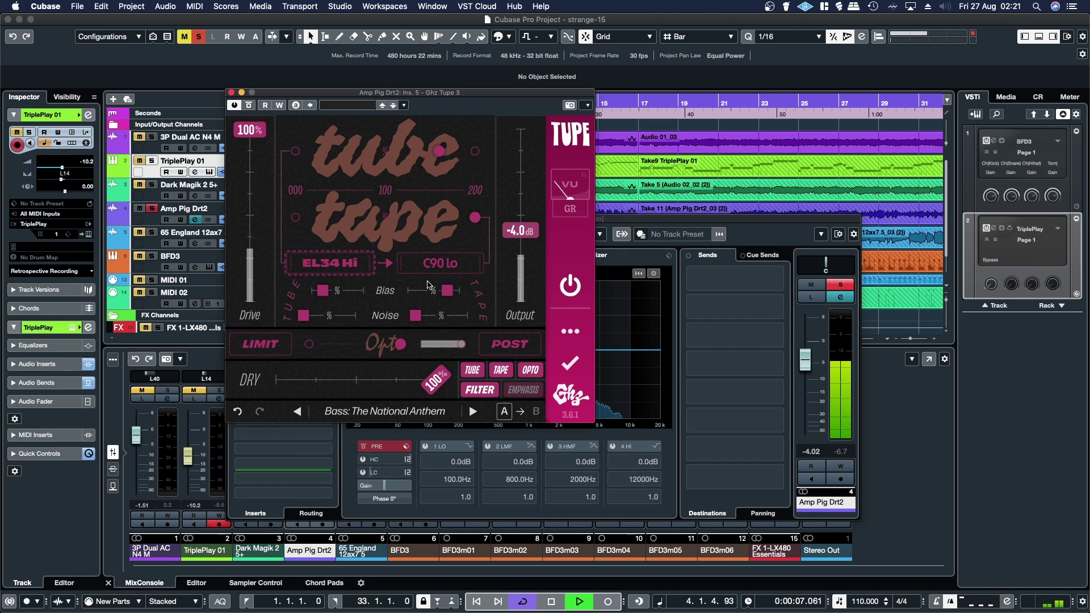
click(328, 269)
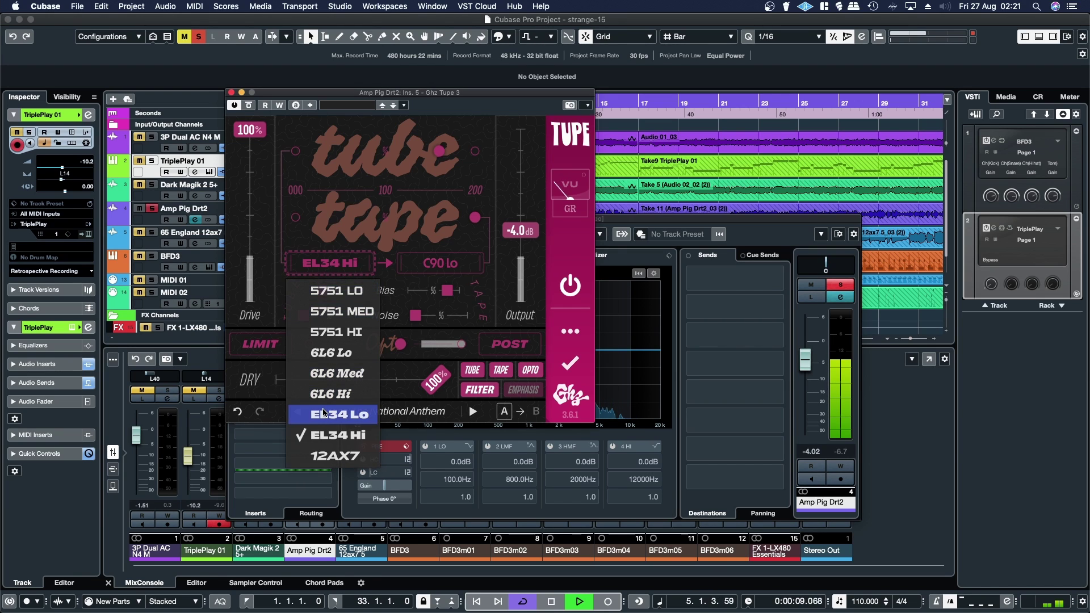
click(327, 453)
click(345, 263)
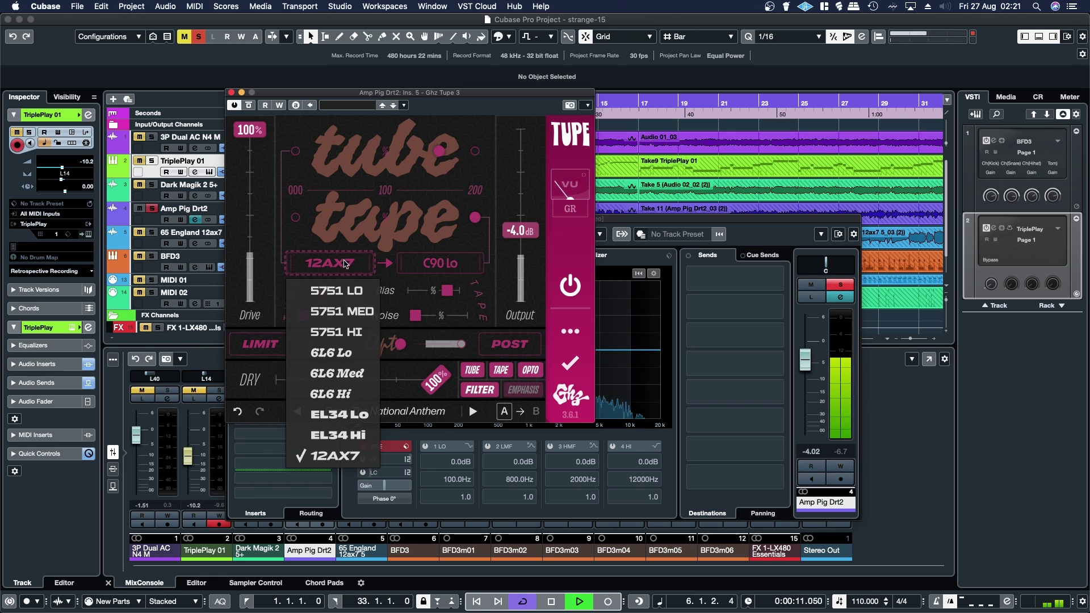
click(335, 412)
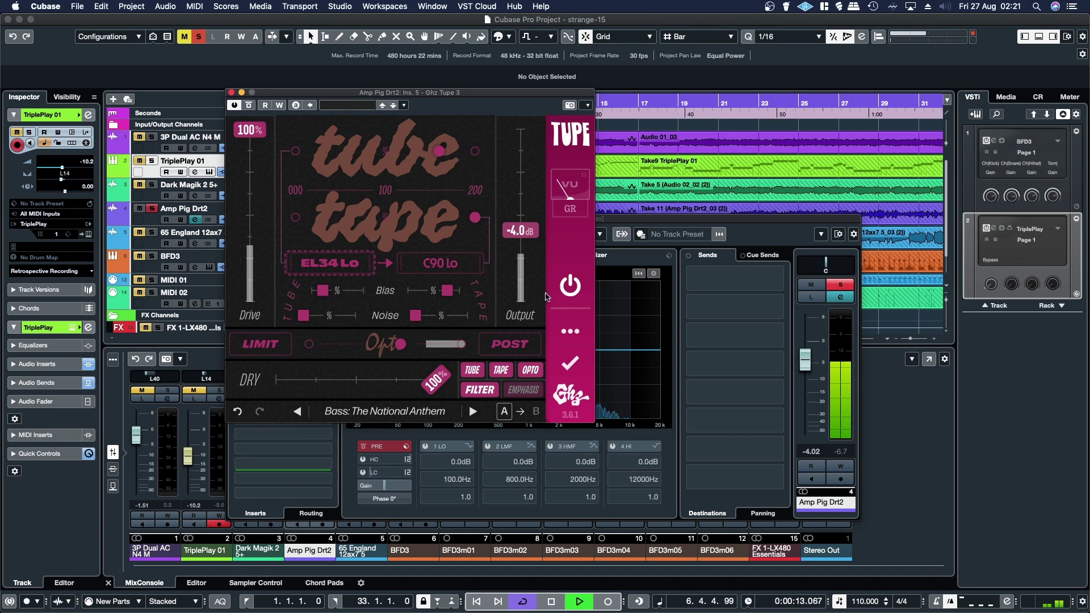
Compare Tupe 3 bypassed and active on Amp Pig Drt2, then try a 77% wet mix with a lower Opto amount.
click(569, 285)
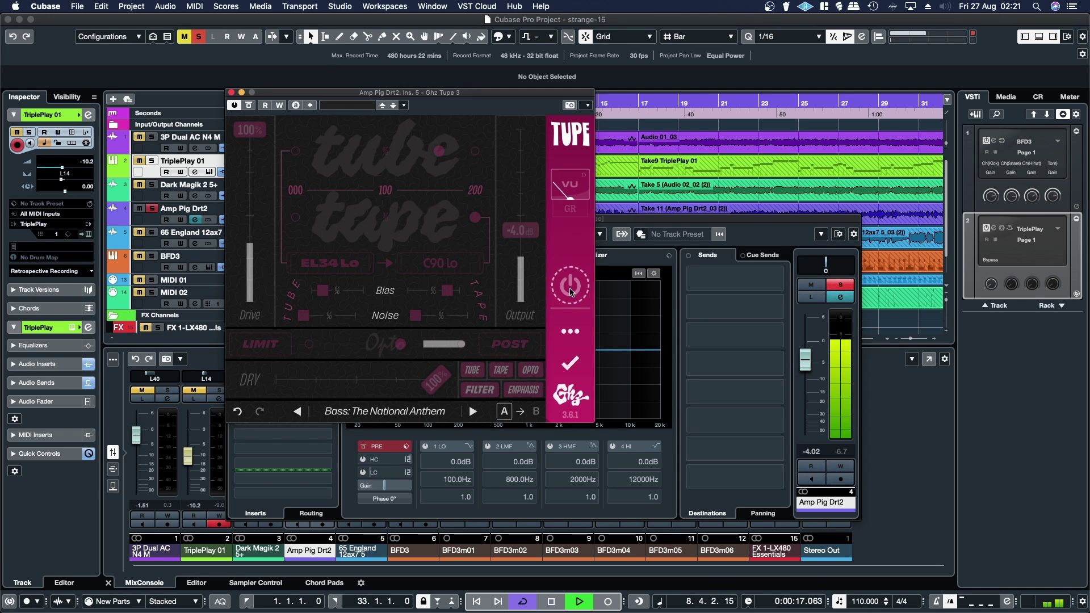
click(571, 292)
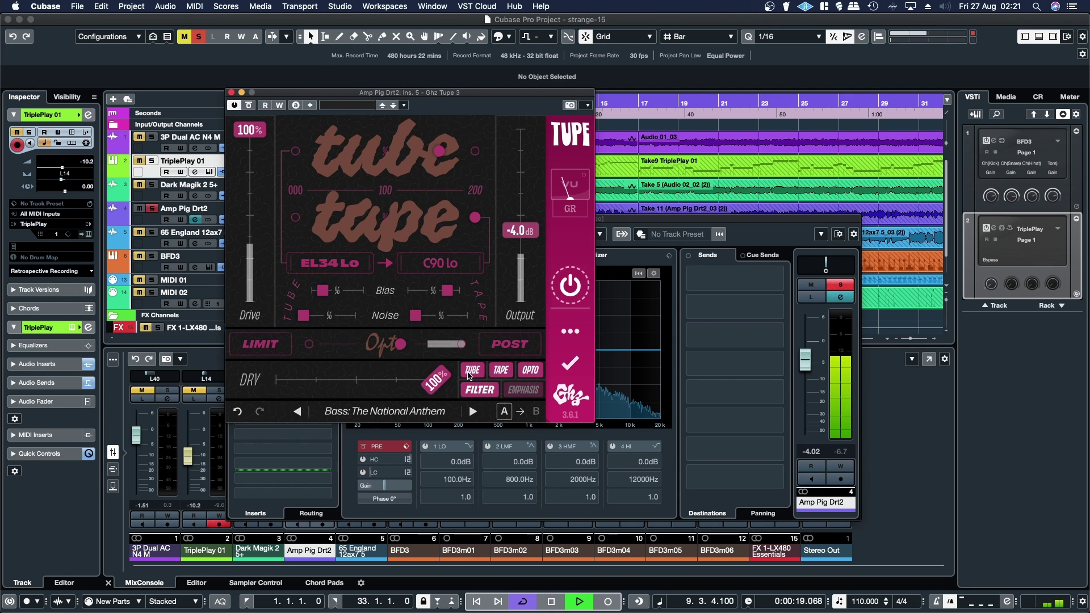
drag(435, 387, 391, 403)
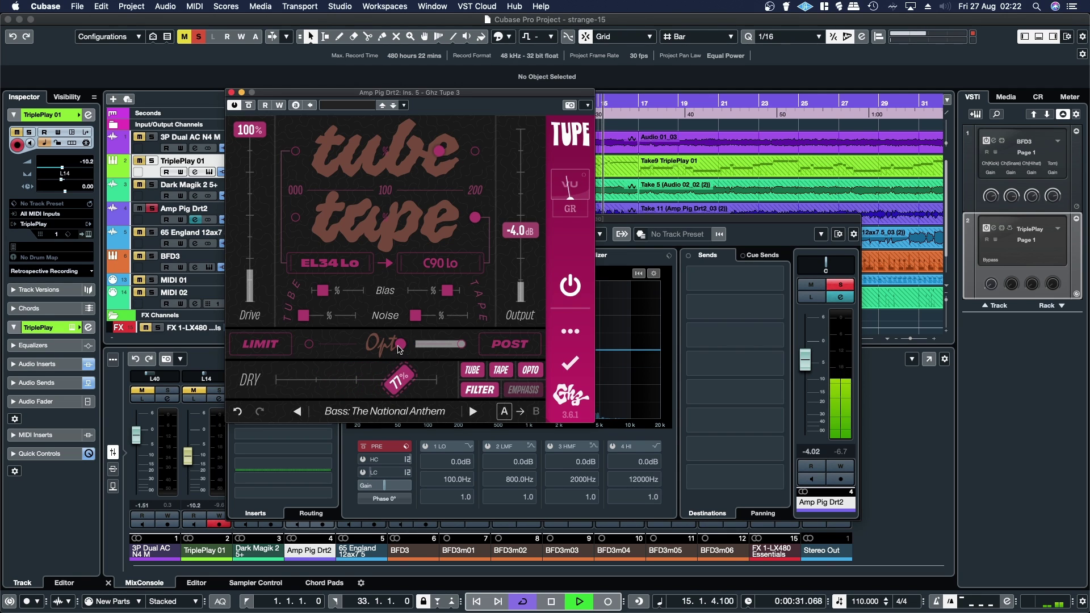
drag(400, 349, 384, 351)
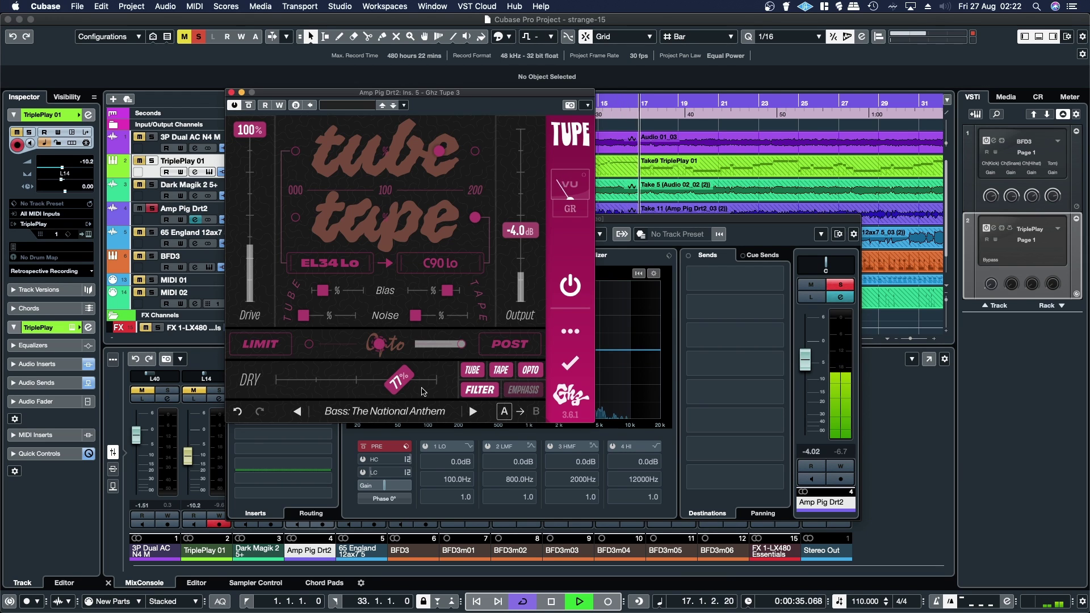
Audition the Guitar & Bass Amps presets Gentle Overdrive, UK Overdrive, Cranked Champ and Bright Fuzz on Amp Pig Drt2.
click(380, 411)
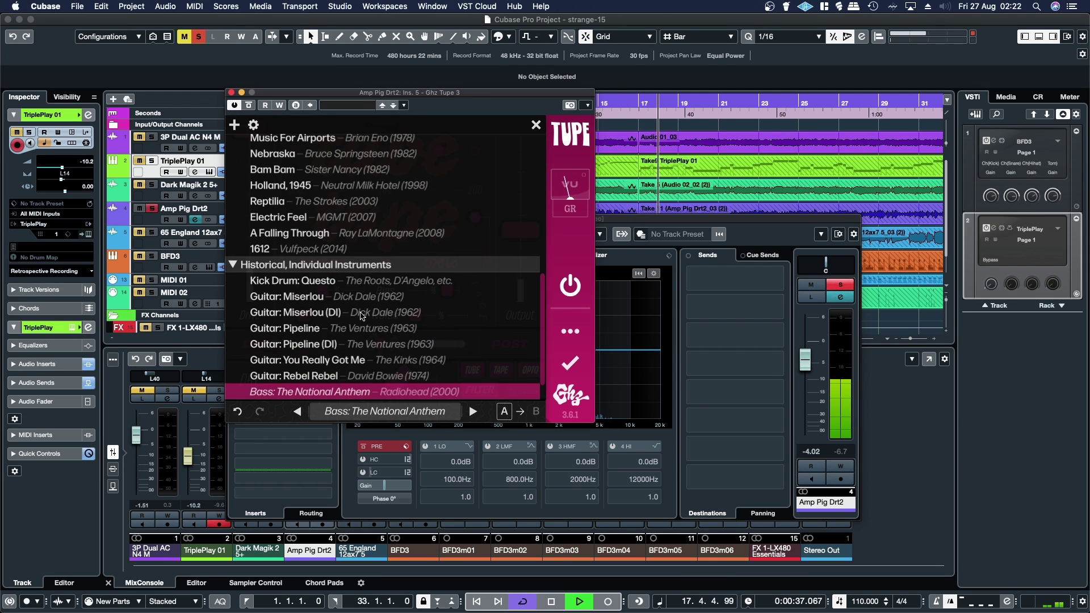
scroll(326, 349, down, 2)
click(233, 376)
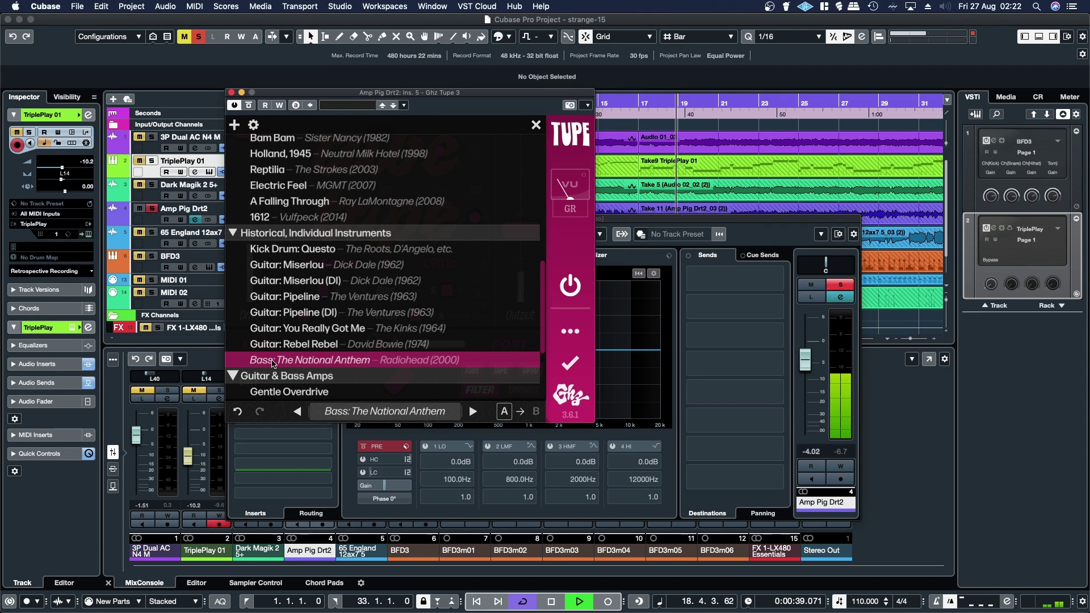
click(301, 266)
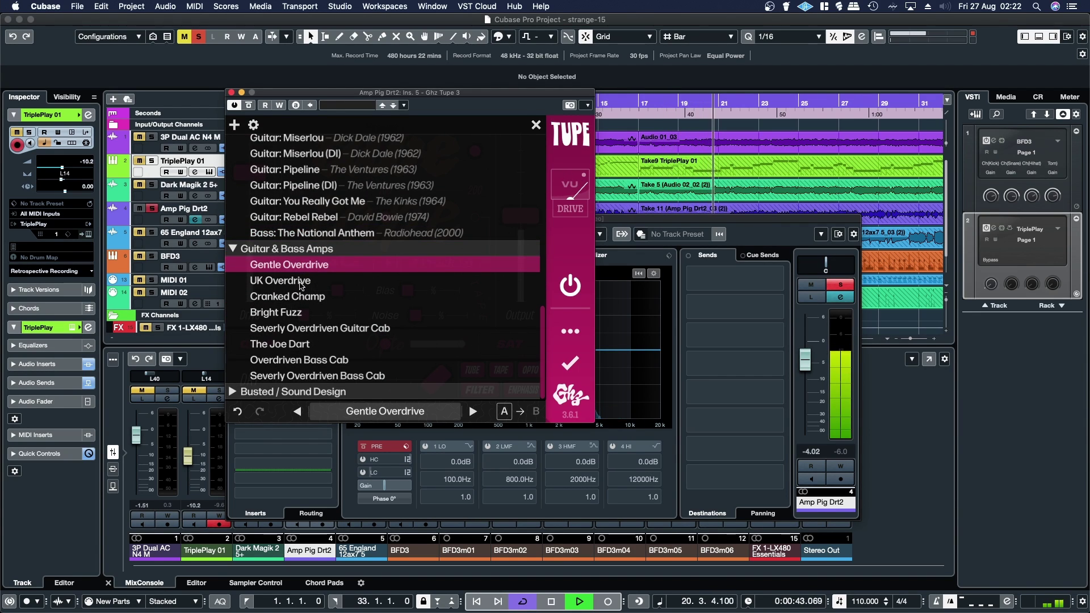
click(300, 282)
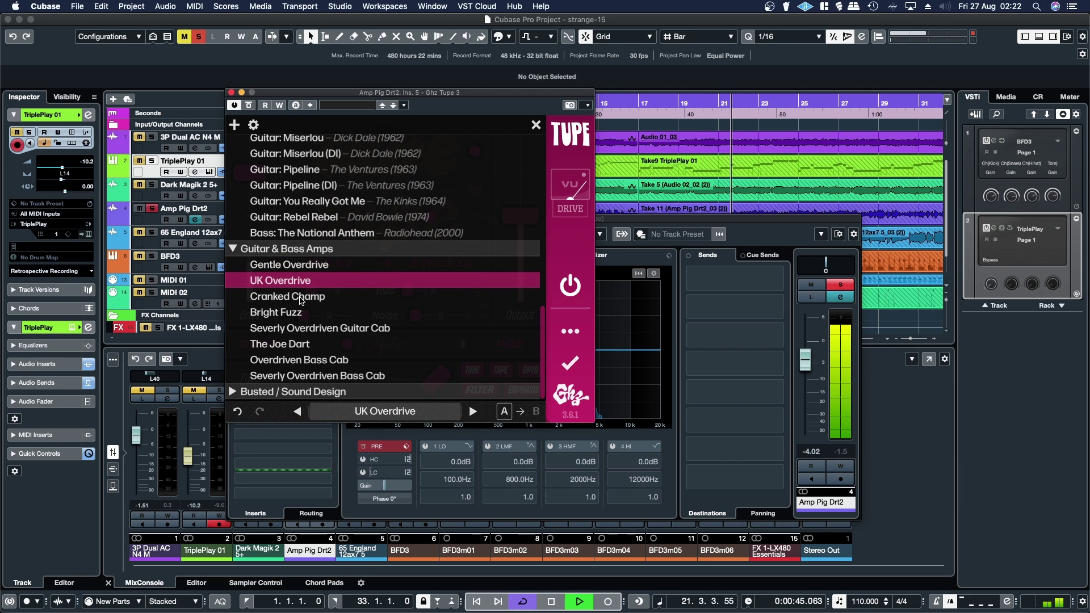
click(300, 300)
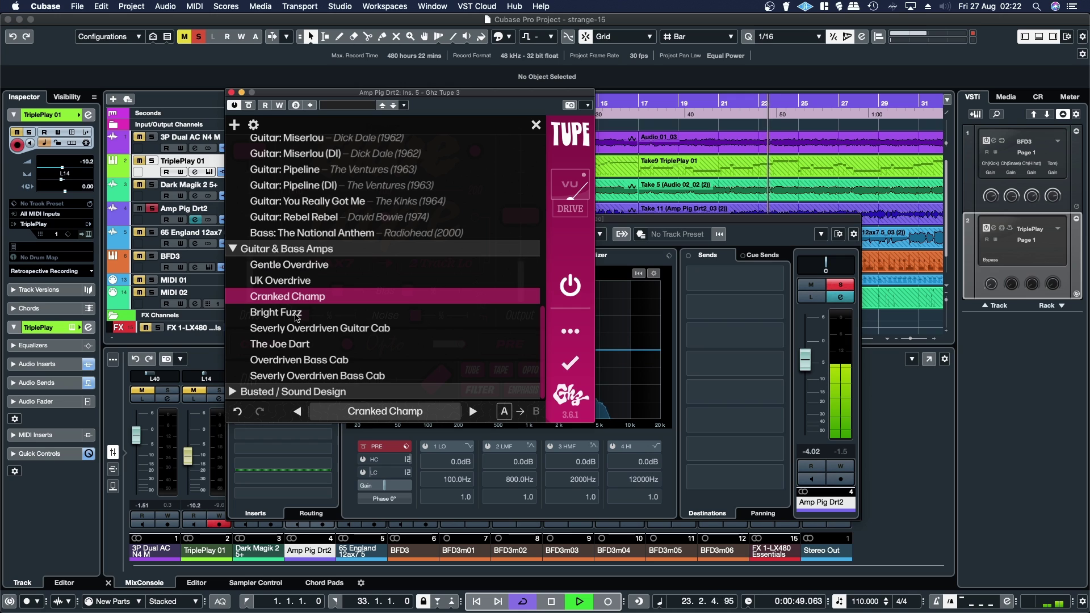
click(296, 314)
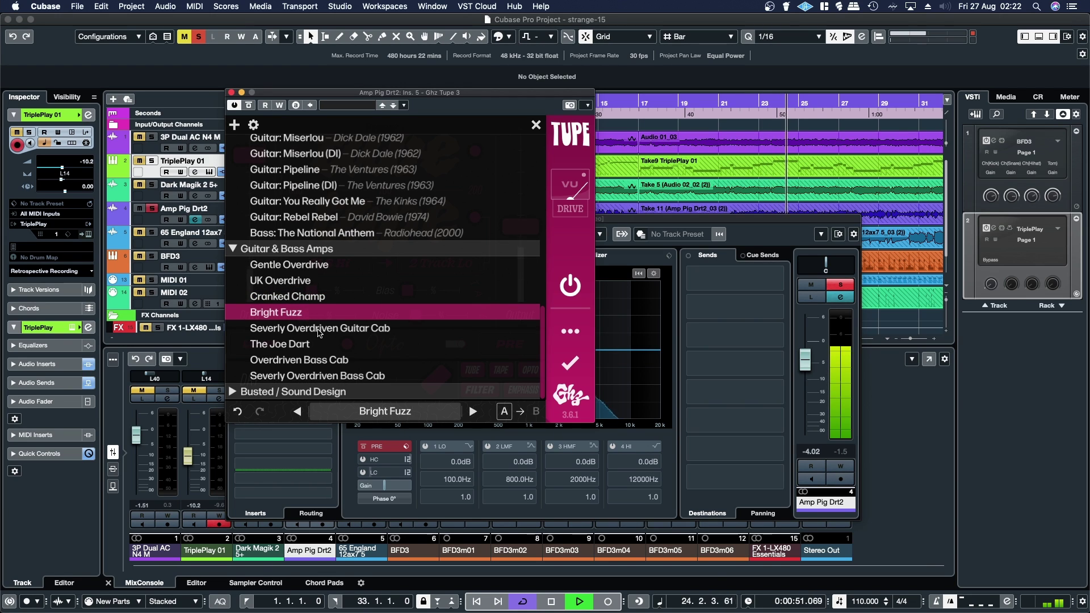
Audition the presets Severly Overdriven Guitar Cab, The Joe Dart, Overdriven Bass Cab and Severly Overdriven Bass Cab.
click(321, 333)
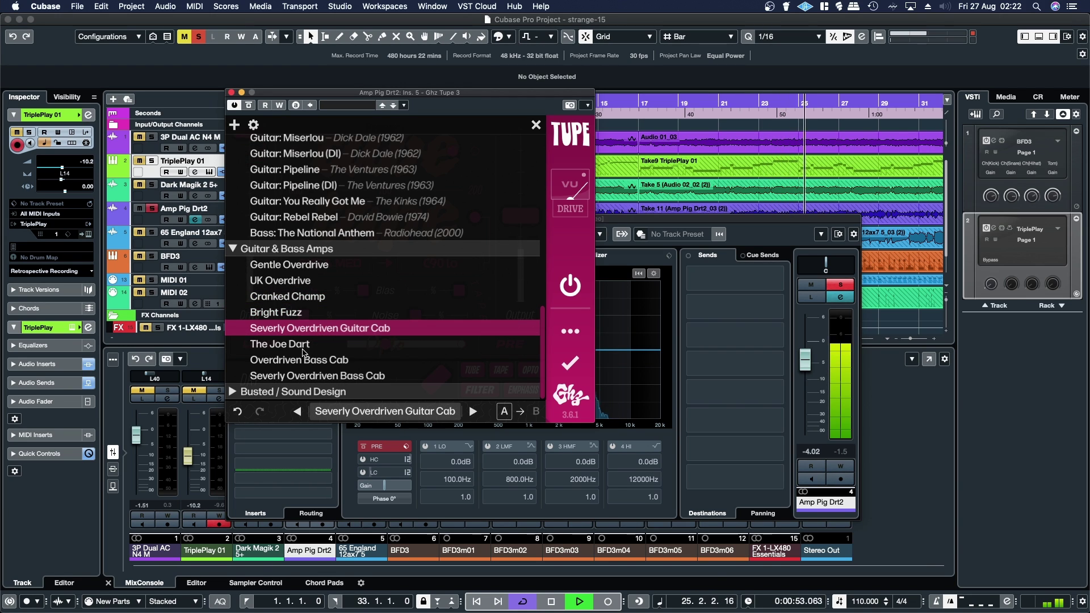
click(305, 348)
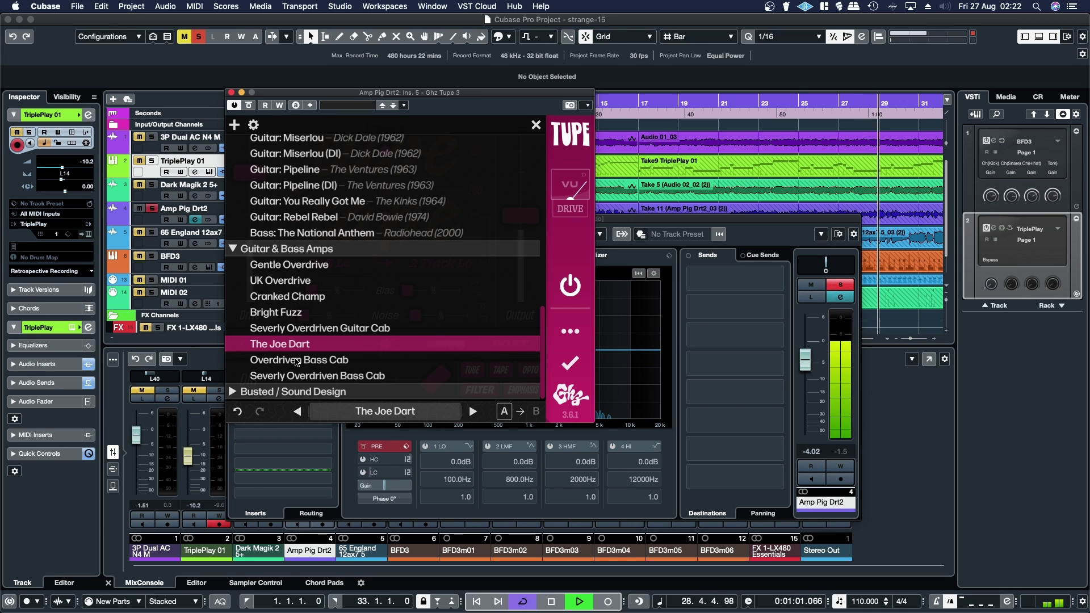
click(294, 361)
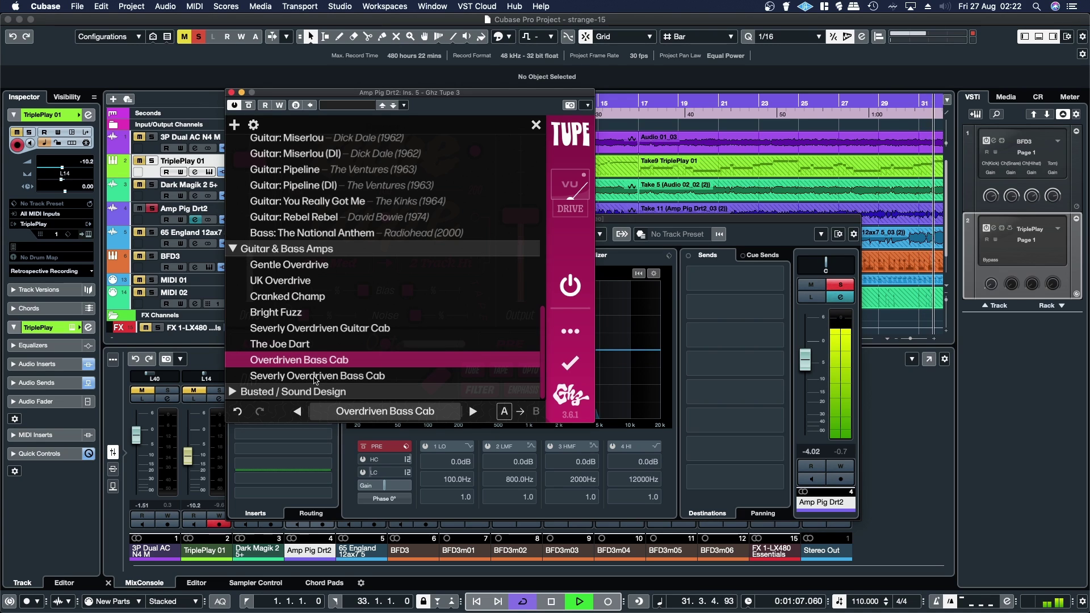
click(316, 377)
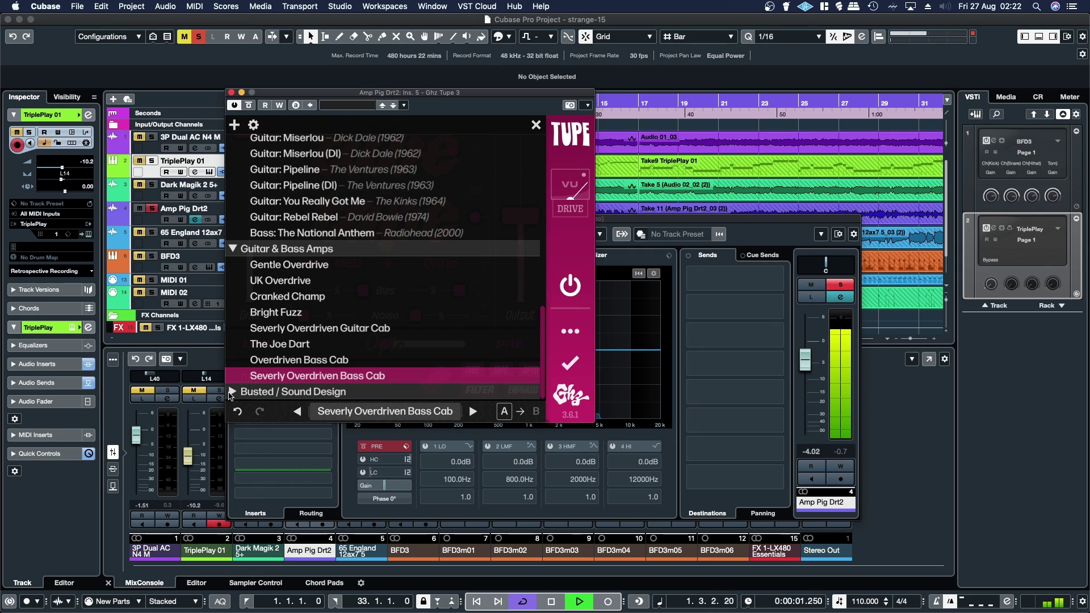
Audition the Busted / Sound Design presets Craigslist Free Section, Thinly-Sliced Fullerton, Snakmaster Cn613, Club Bathroom, Restored Victrola, Dirty Victrola and Radio Breakup.
scroll(307, 367, down, 5)
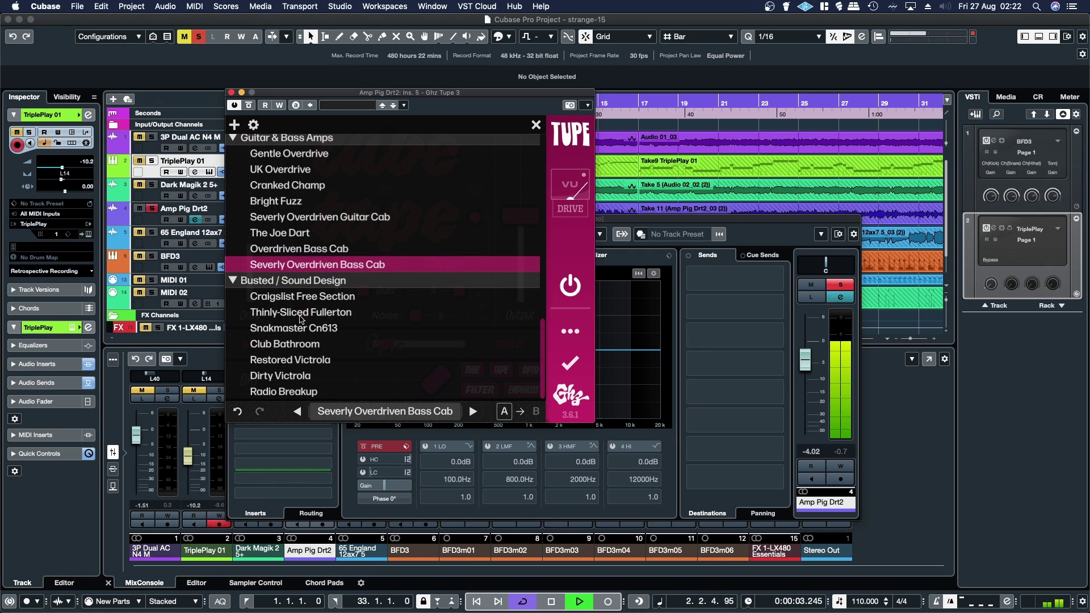
click(296, 302)
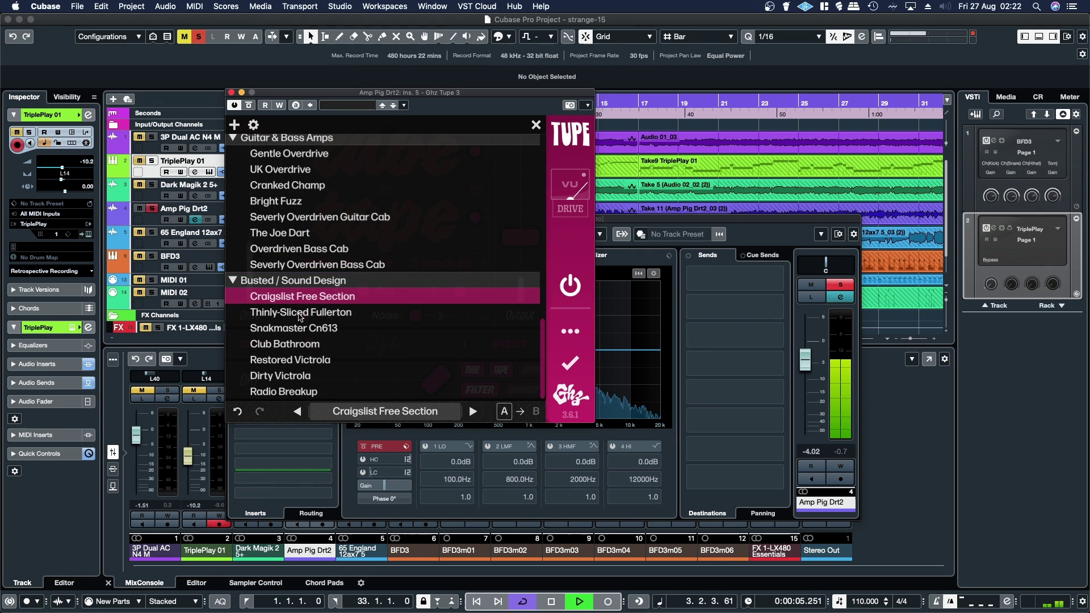
click(300, 317)
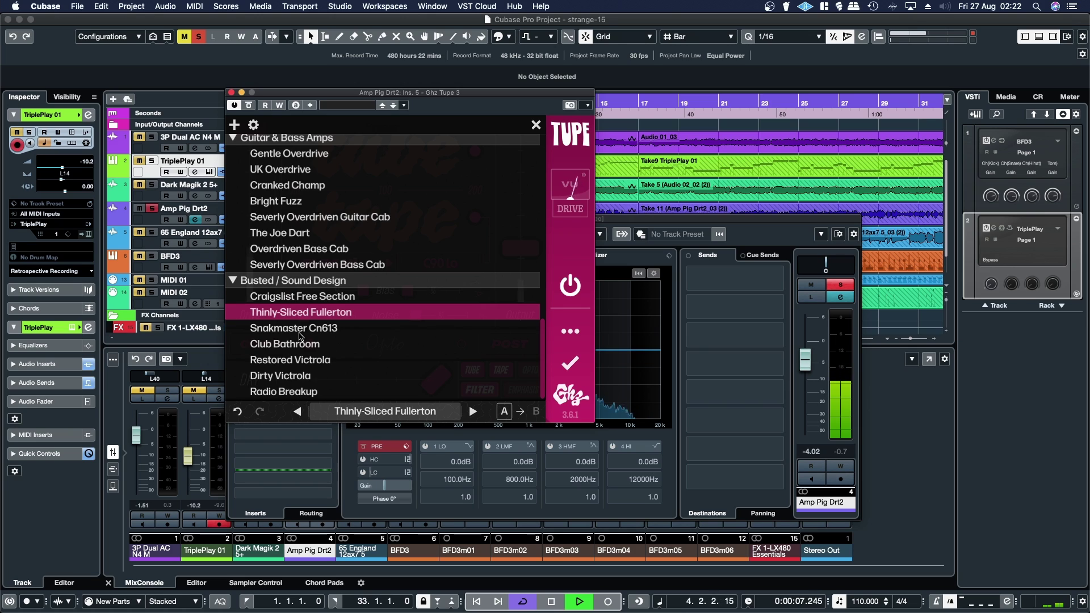
click(300, 333)
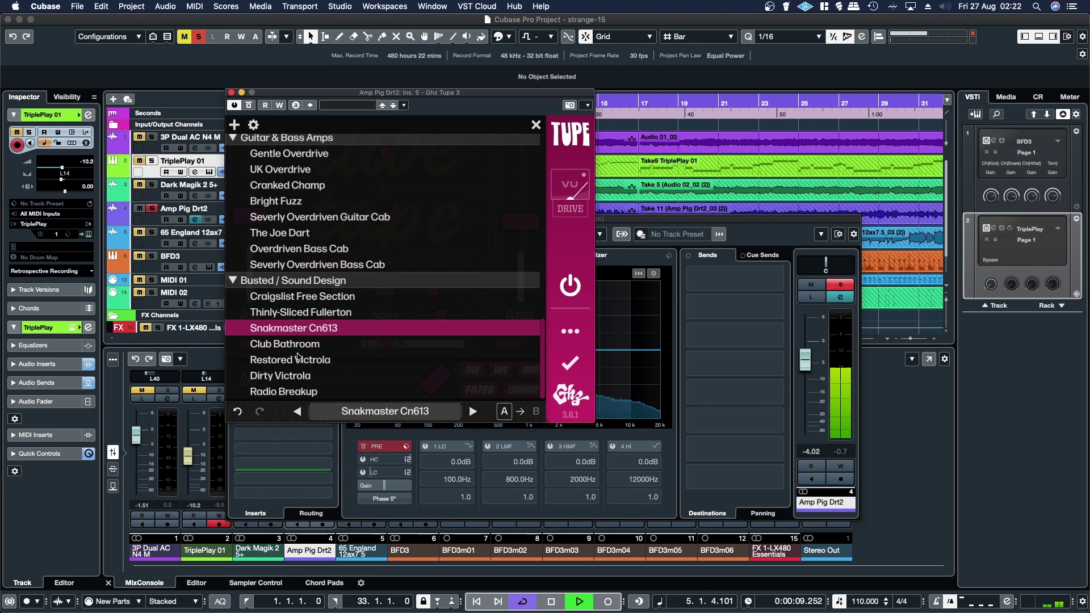
click(298, 349)
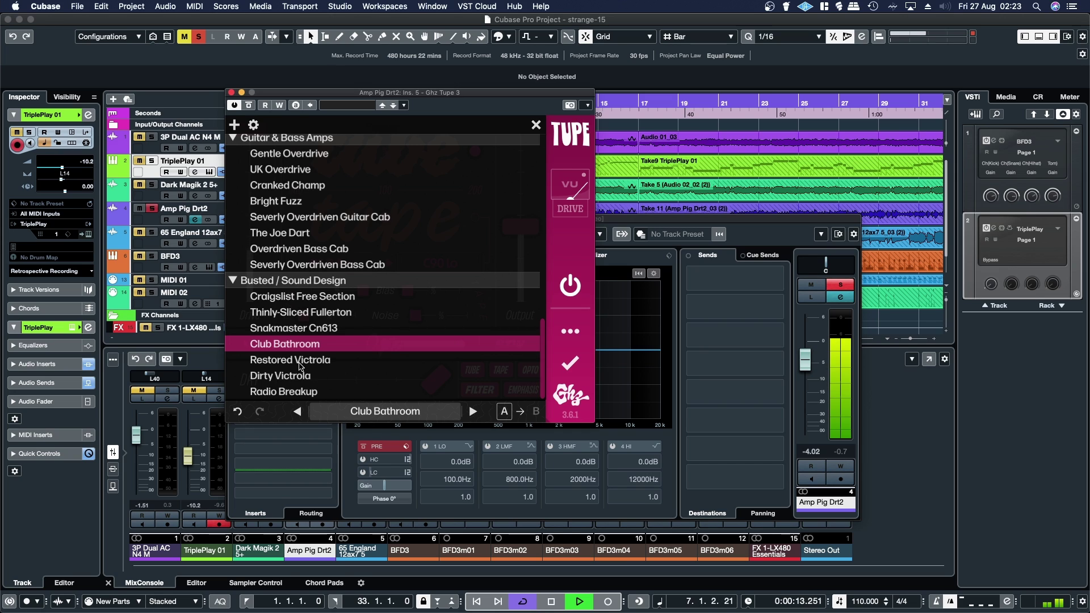
click(301, 364)
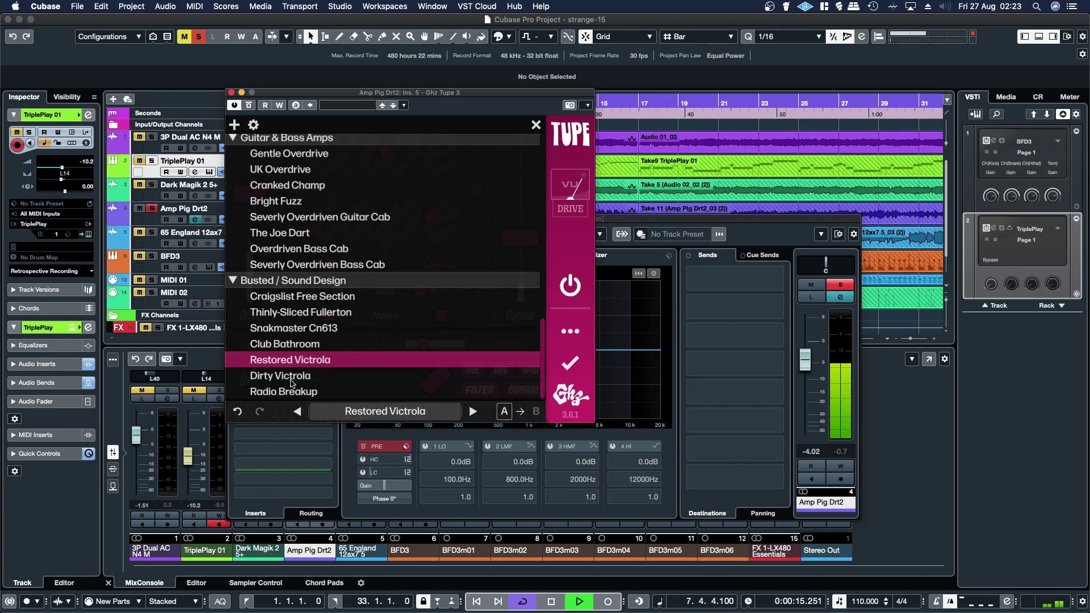
click(295, 380)
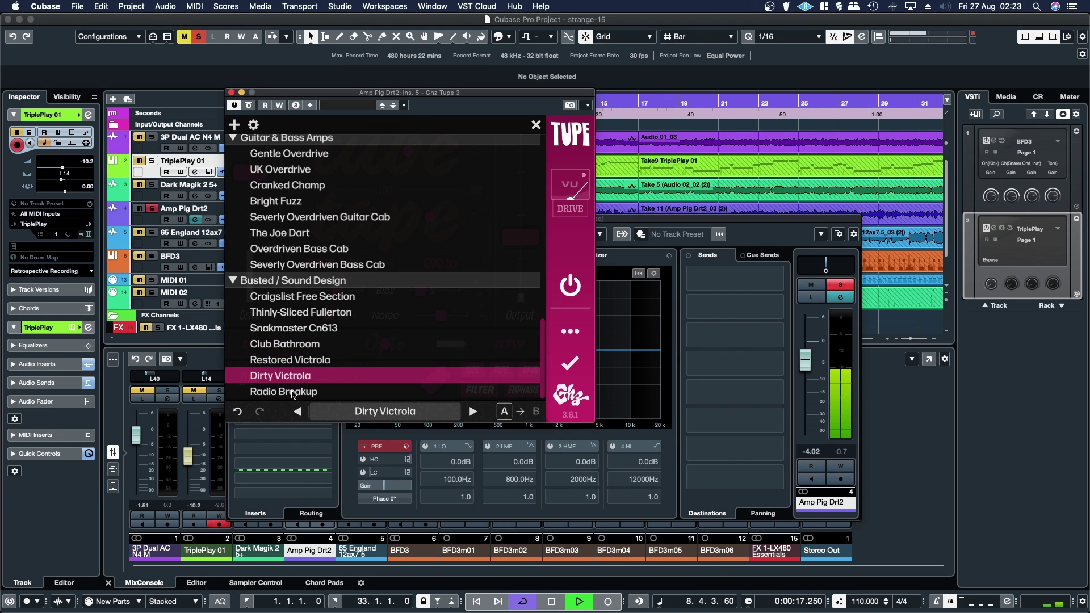
click(293, 394)
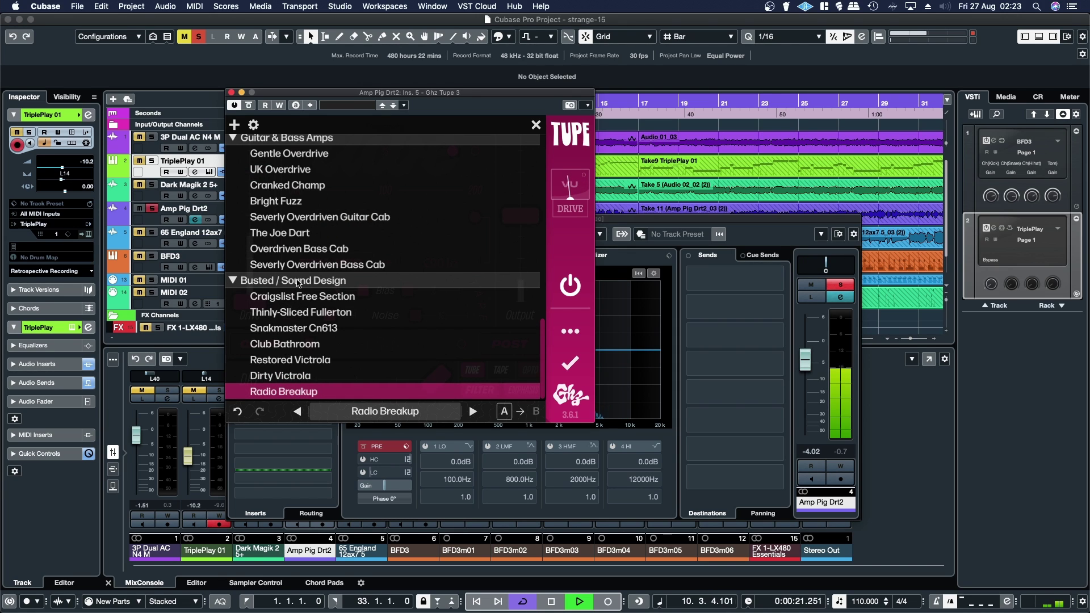
Load The Joe Dart preset, collapse the Busted / Sound Design category and unsolo the Amp Pig Drt2 track.
click(284, 240)
click(233, 280)
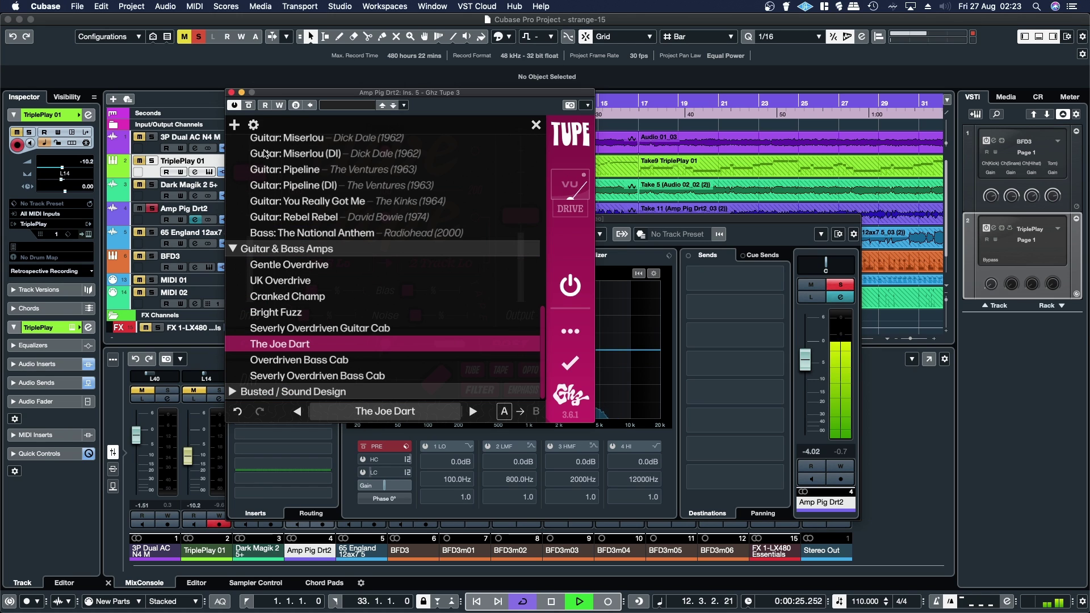
click(838, 285)
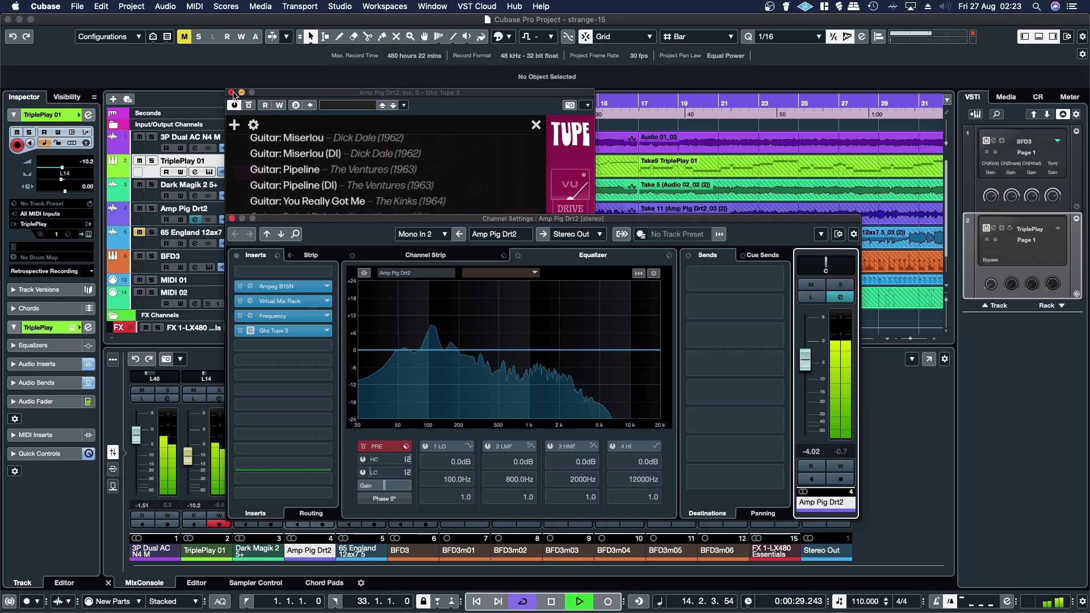
Compare Amp Pig Drt2 in the full mix with Tupe 3 bypassed and active, then close the plug-in and channel settings.
click(571, 171)
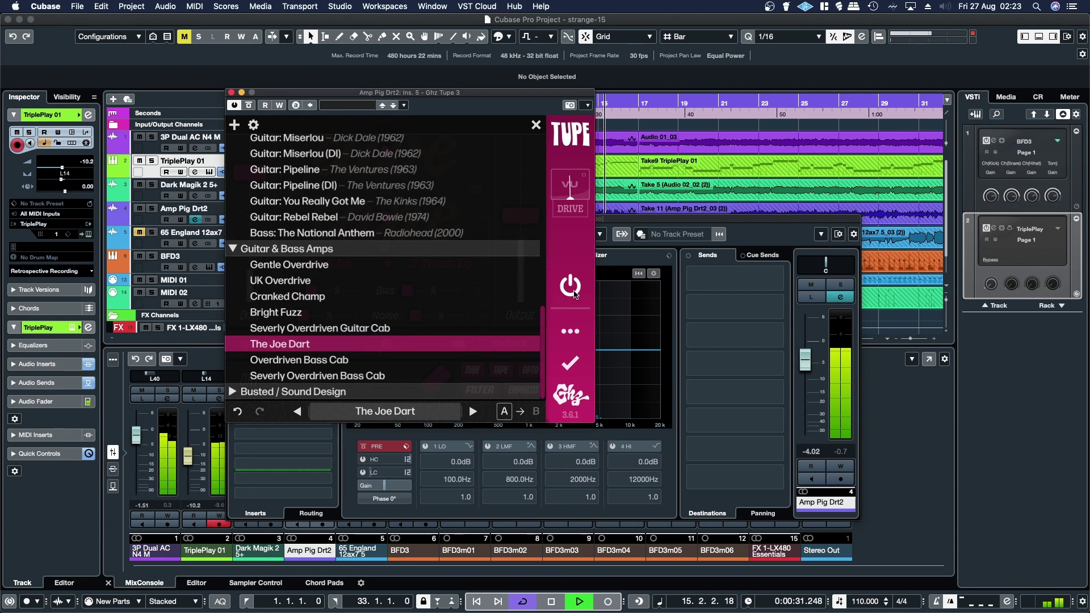
click(571, 287)
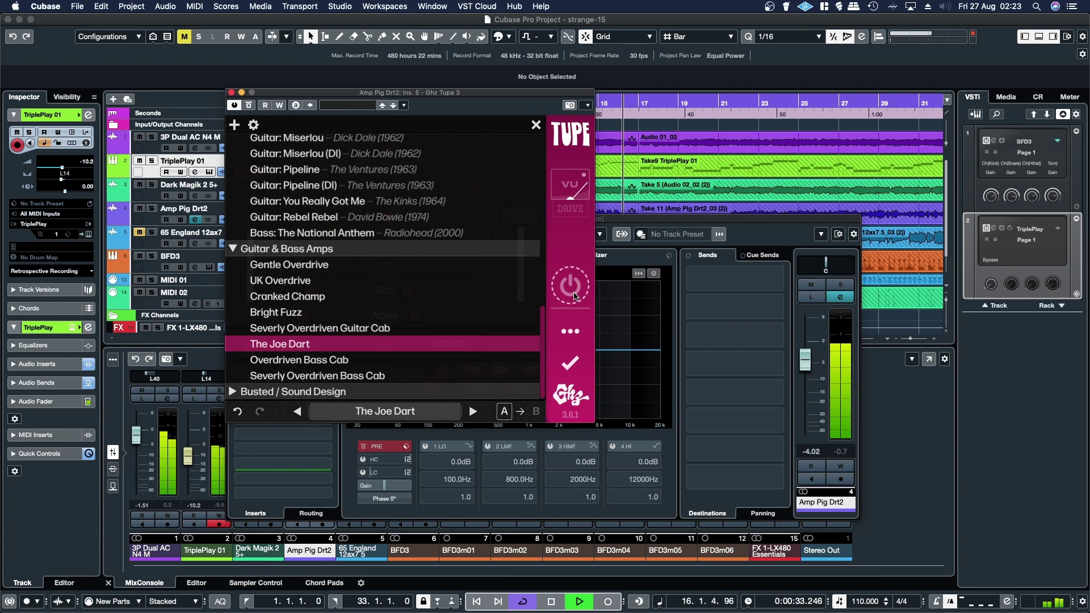
click(572, 291)
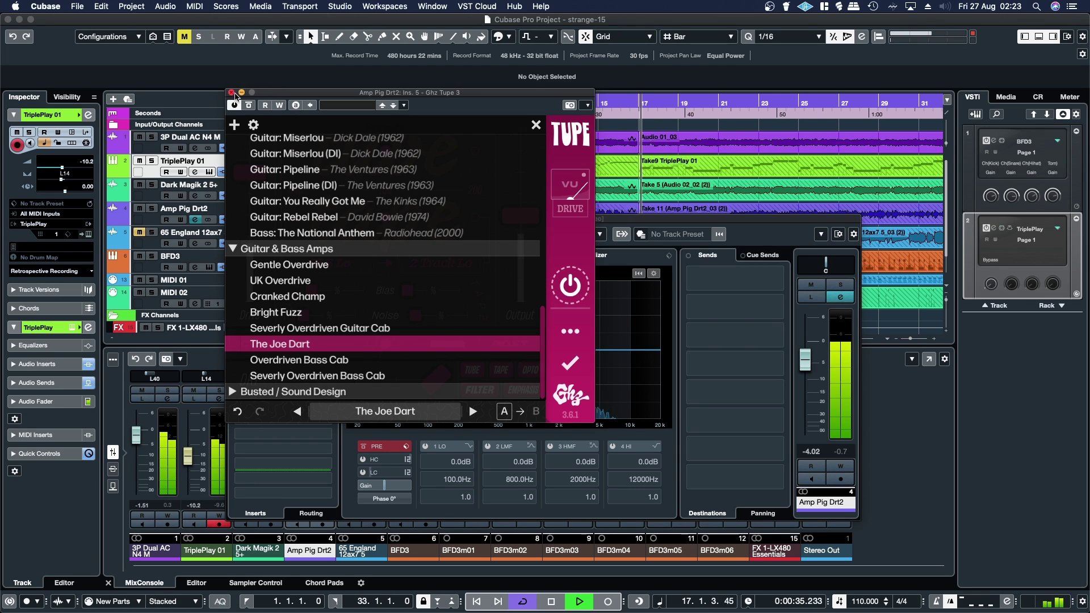
click(232, 93)
click(230, 222)
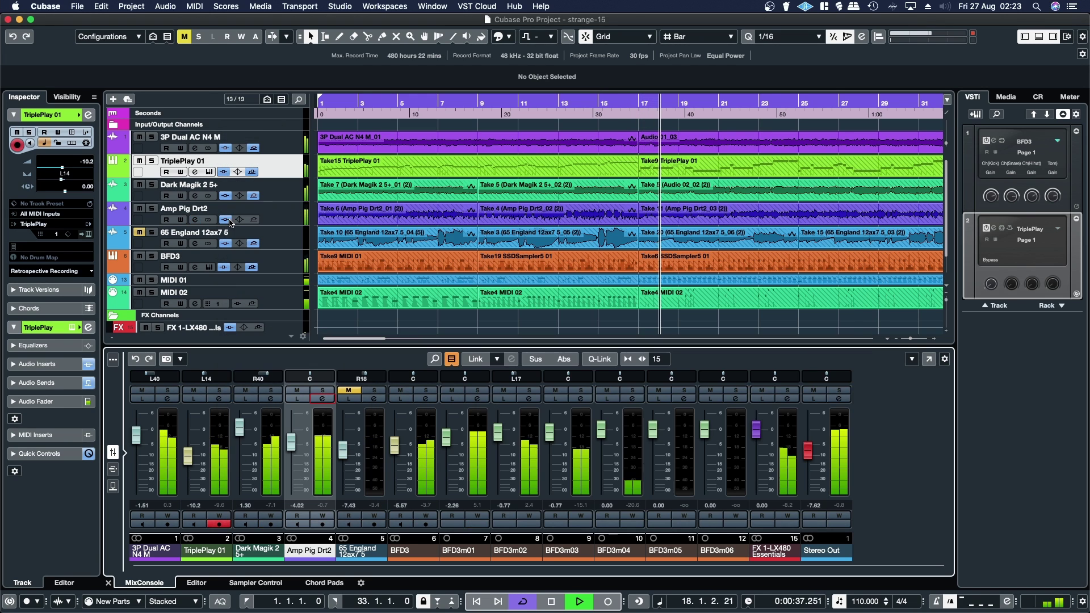
Mute the 3P Dual AC N4 M and Dark Magik 2 5+ channels, then open Ghz Tupe 3 on the TriplePlay 01 channel.
click(142, 390)
click(245, 390)
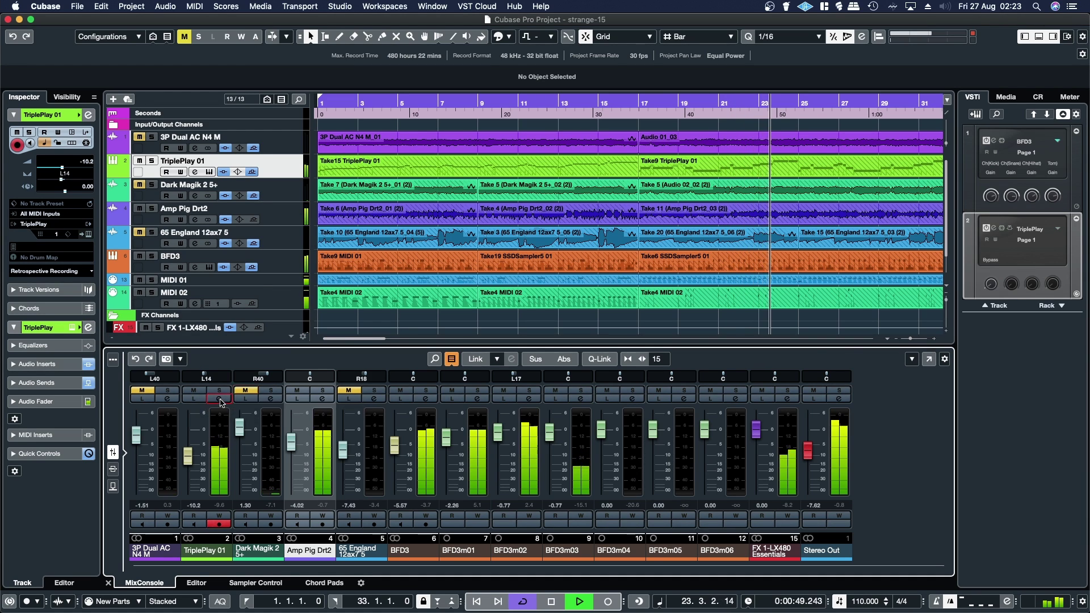
click(221, 400)
click(279, 330)
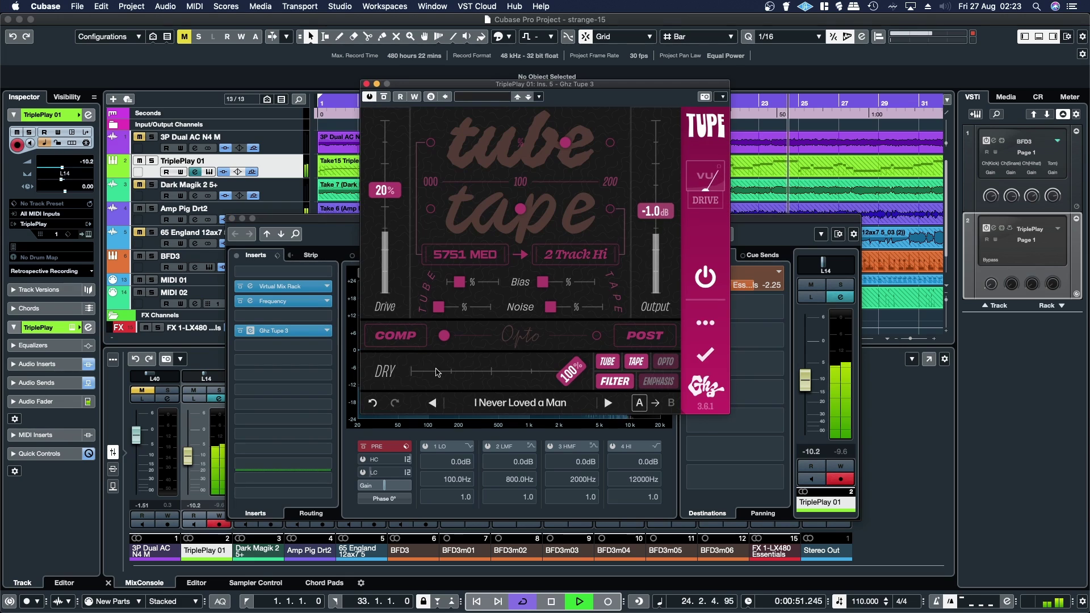
Load the Gentle Overdrive preset from the Guitar & Bass Amps category in Ghz Tupe 3 on TriplePlay 01.
click(521, 403)
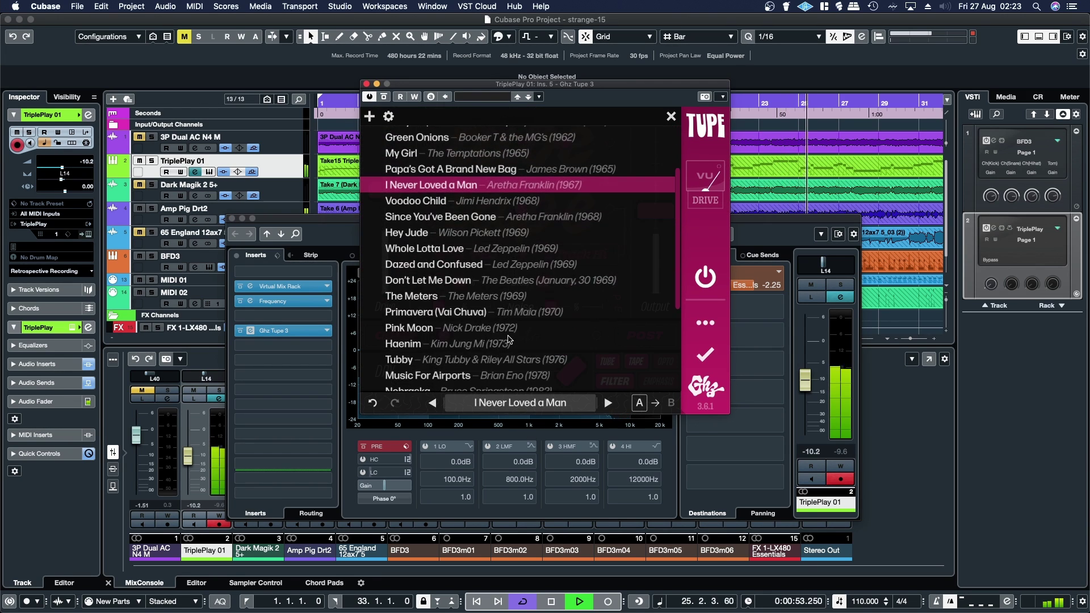
scroll(508, 340, down, 10)
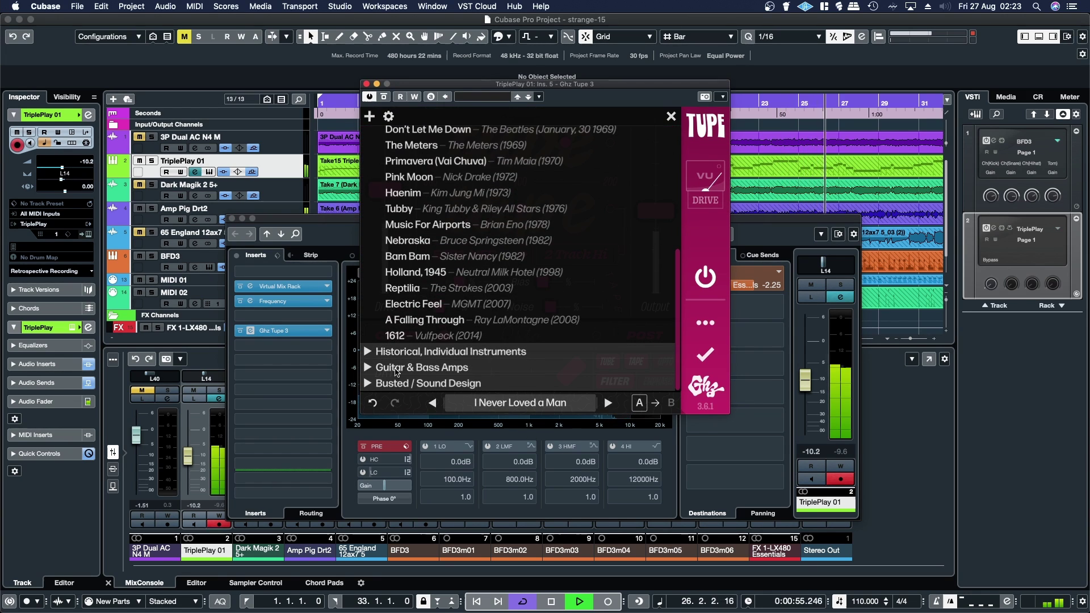
click(396, 368)
scroll(405, 318, down, 3)
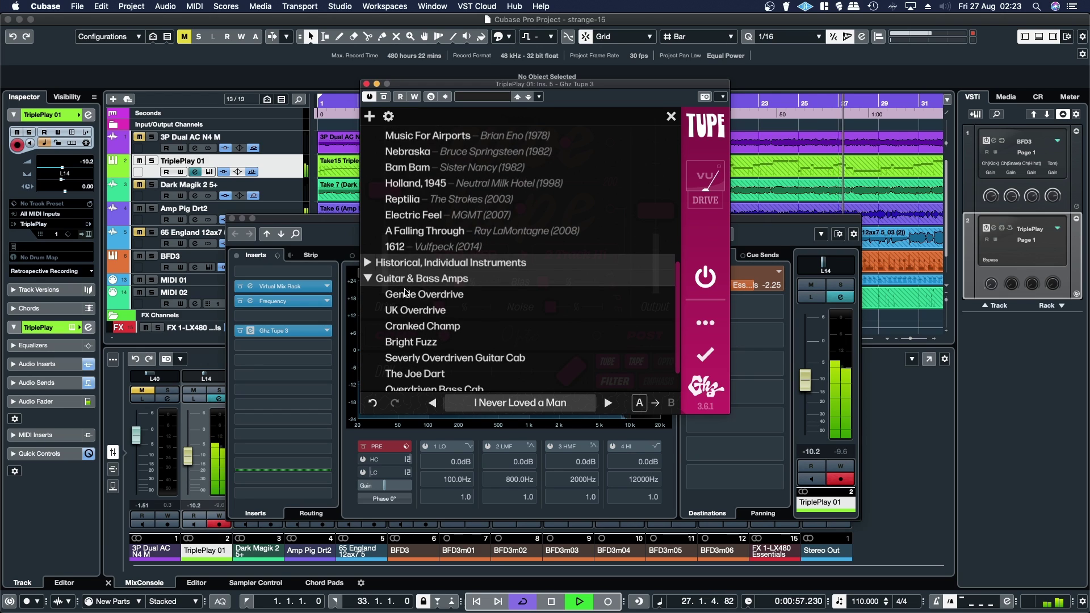
click(405, 293)
scroll(477, 307, down, 2)
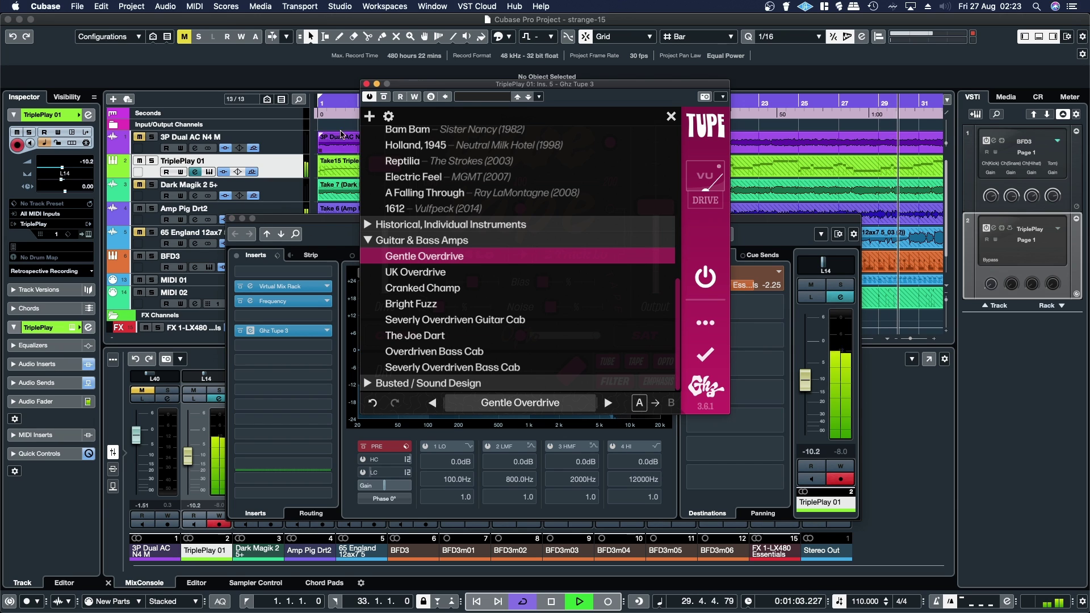
Unmute the 3P Dual AC N4 M and Dark Magik 2 5+ channels and close the TriplePlay 01 channel settings.
click(142, 391)
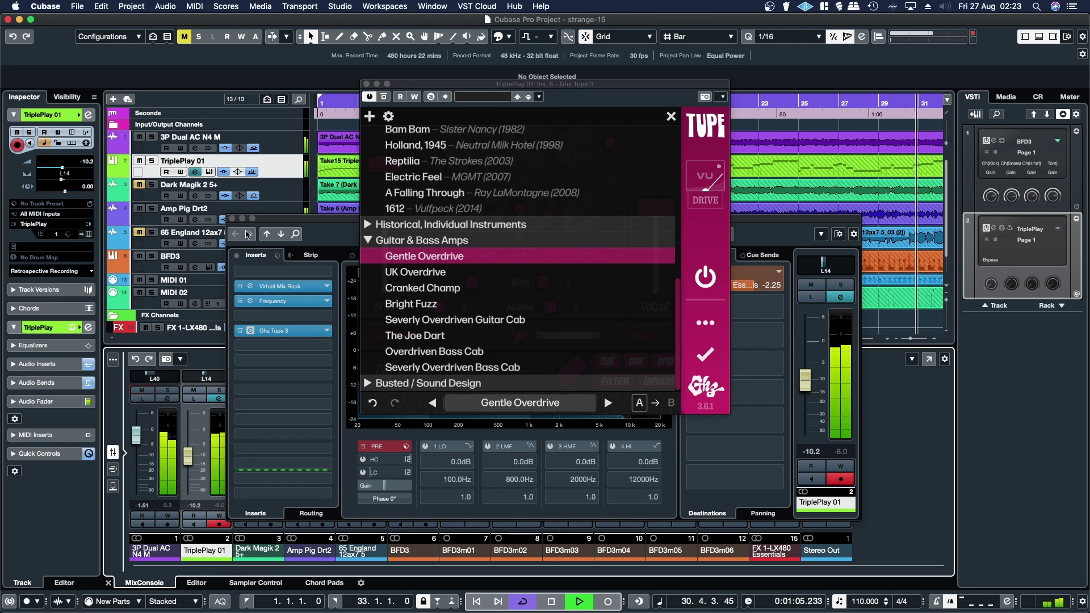
click(232, 219)
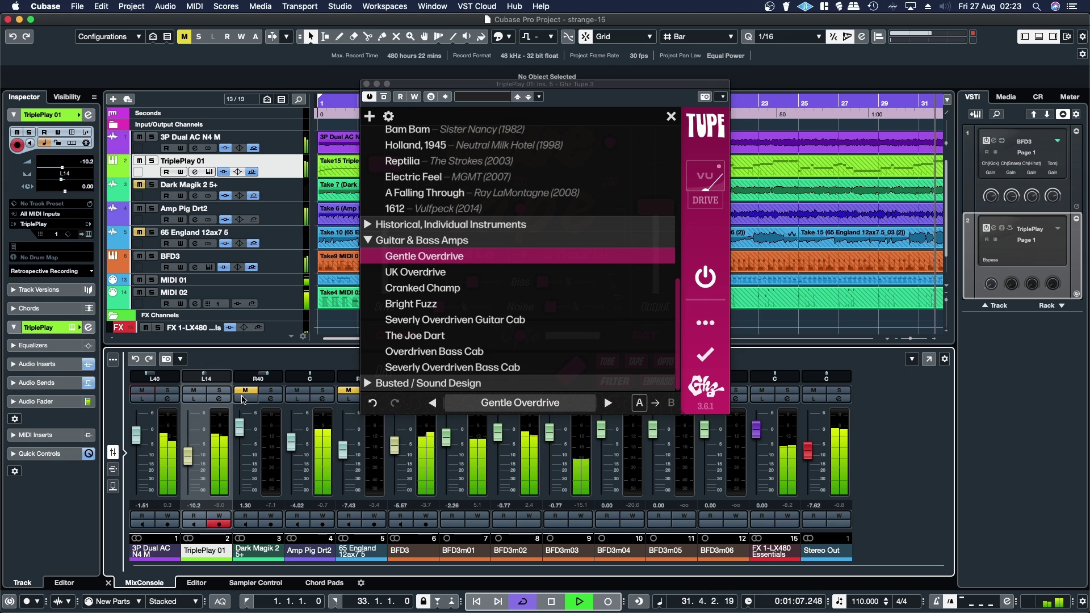
click(245, 391)
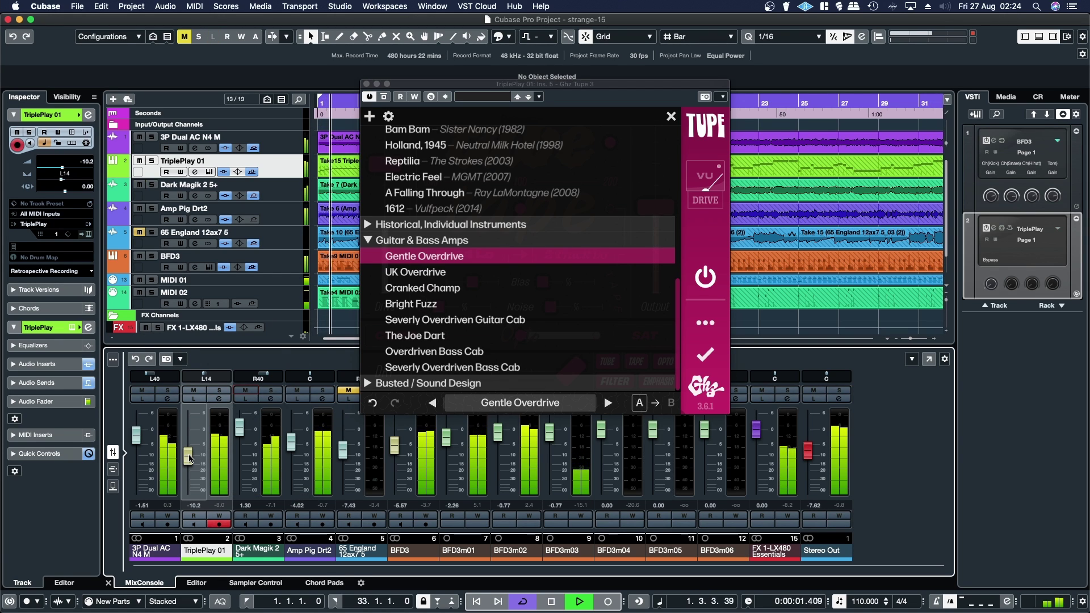
Lower the TriplePlay 01 channel level to -11.8 dB, close Ghz Tupe 3 and stop playback after hearing the mix.
drag(190, 459, 191, 463)
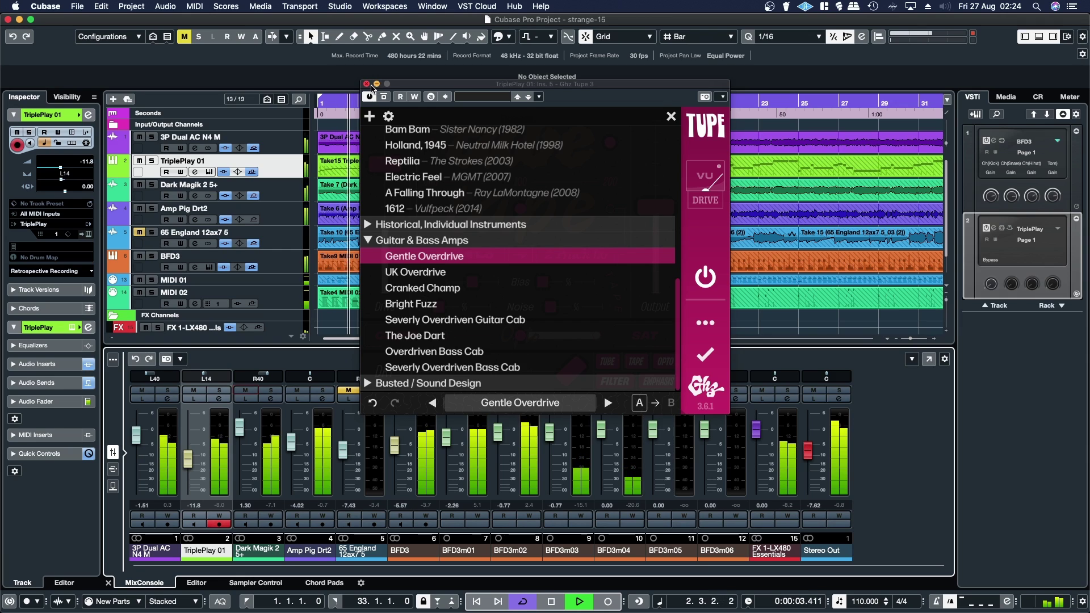
click(367, 84)
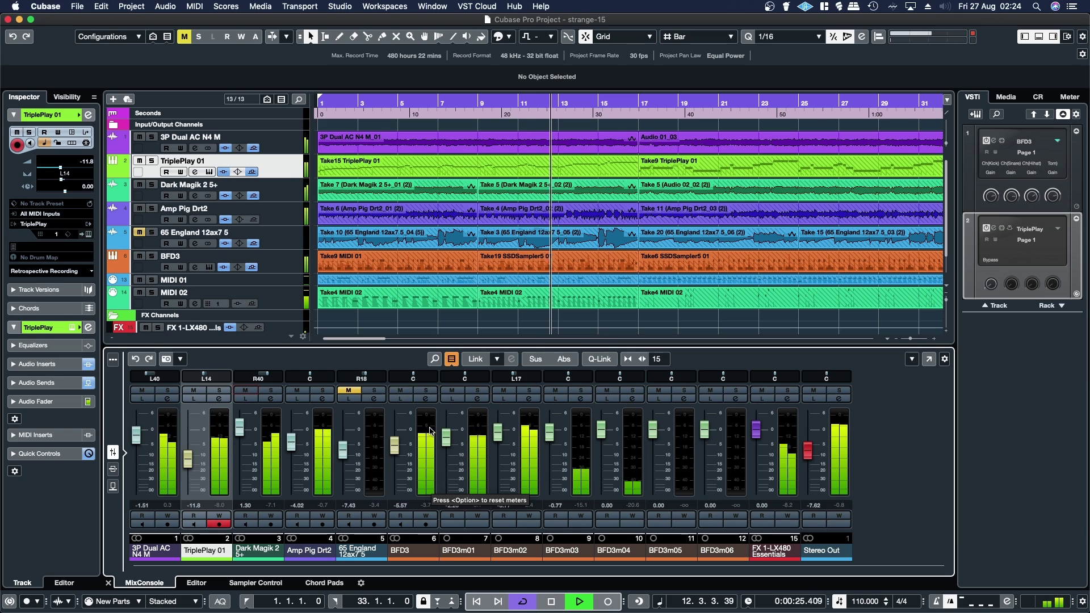
click(551, 603)
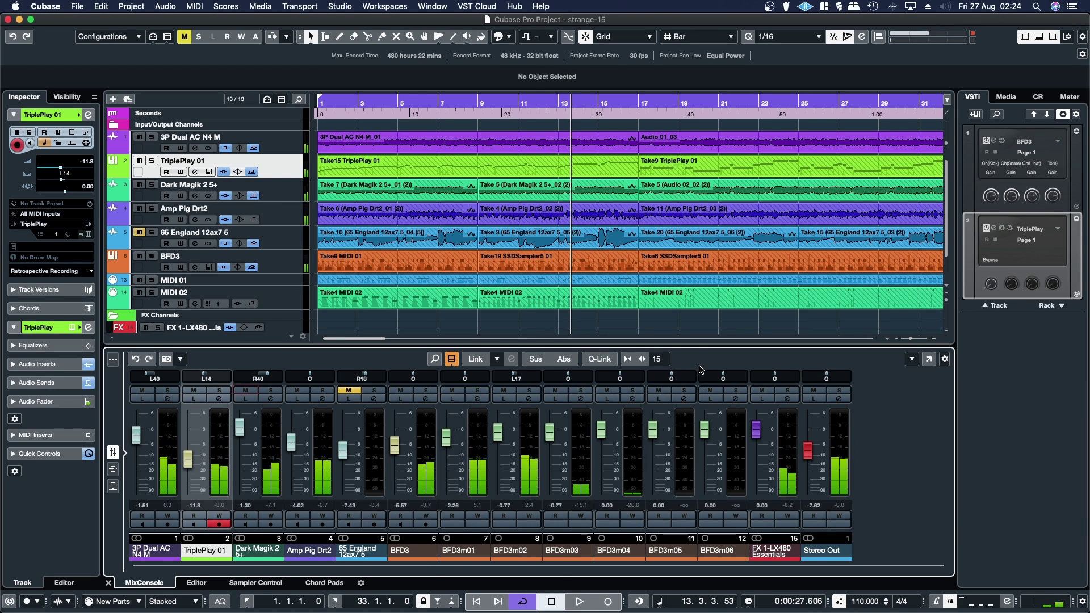